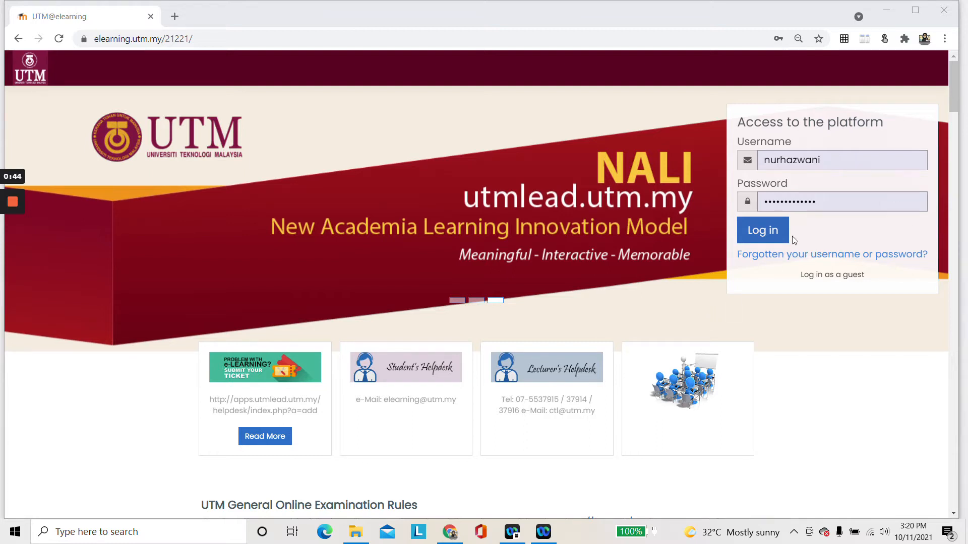
Step: Log in to the e-learning platform with the already filled-in account credentials, retrying the login if necessary
click(771, 237)
click(771, 237)
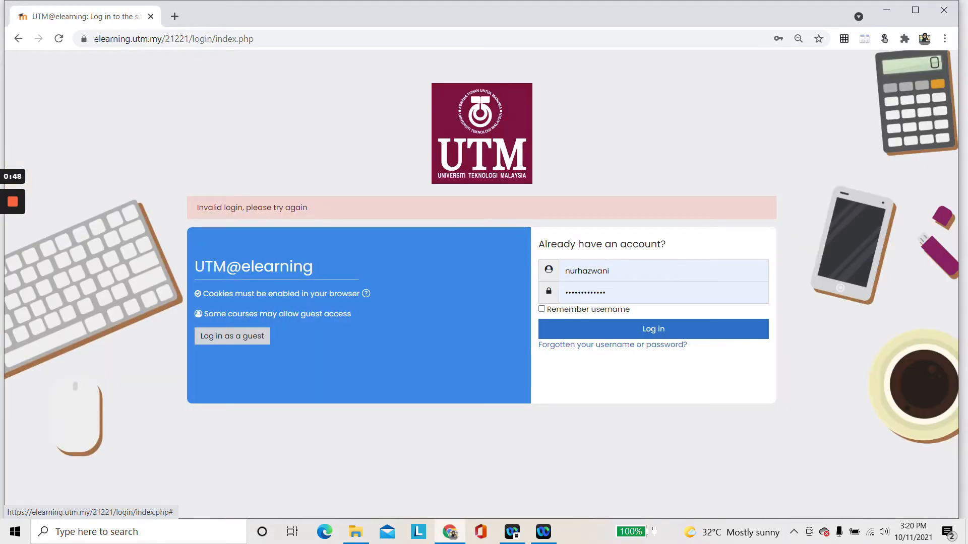
click(625, 330)
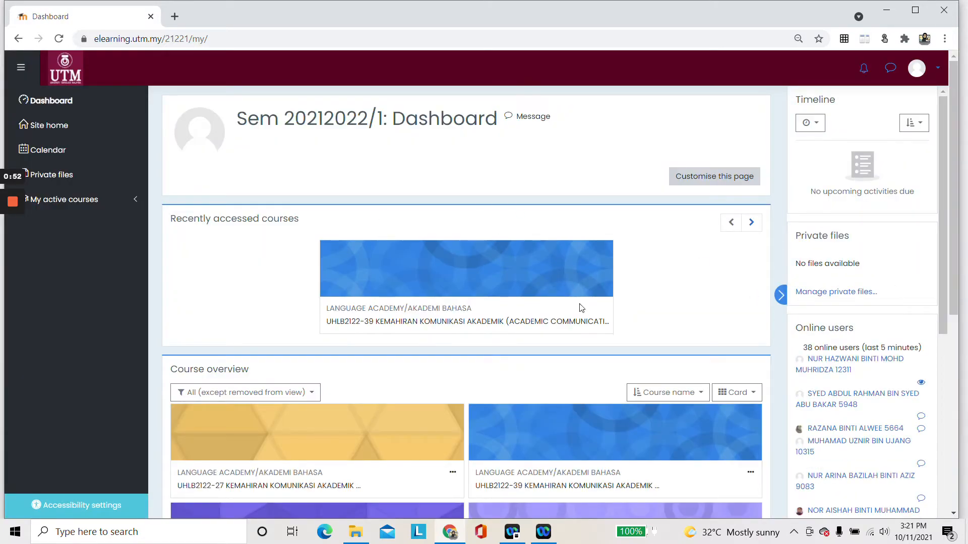
Step: Look through the dashboard's course overview, view the UHLB3132-39 course page, and return to the dashboard
scroll(579, 307, down, 8)
scroll(591, 323, up, 4)
scroll(591, 322, up, 4)
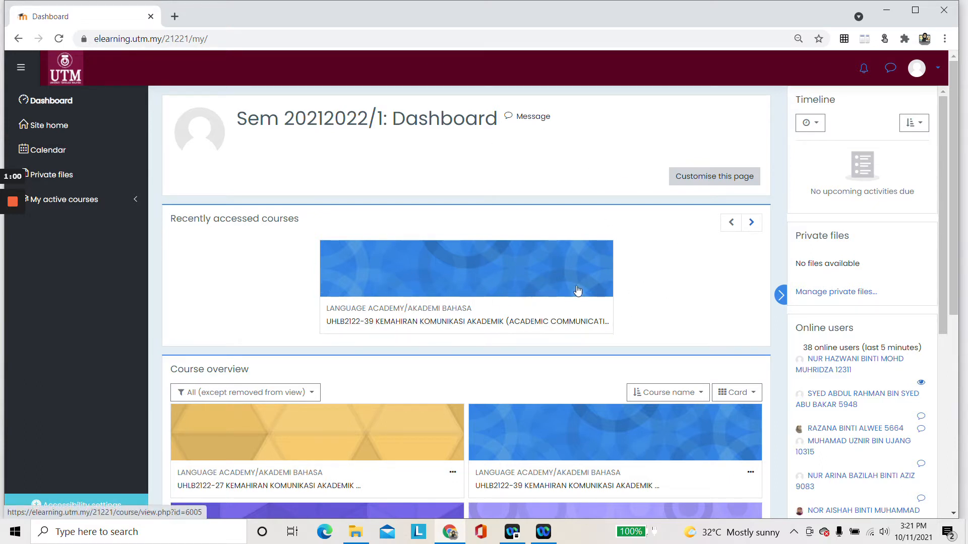
scroll(578, 291, down, 2)
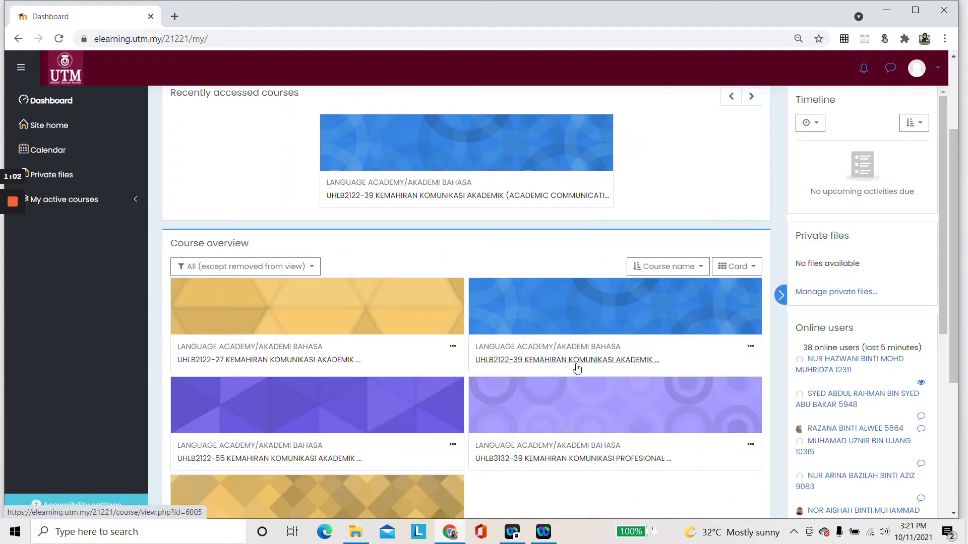
scroll(580, 378, down, 2)
click(530, 334)
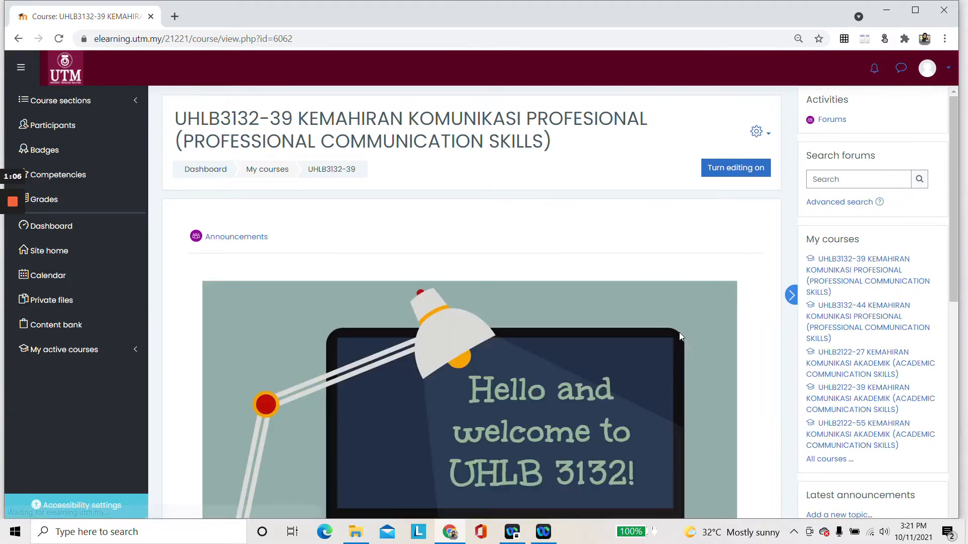
click(18, 39)
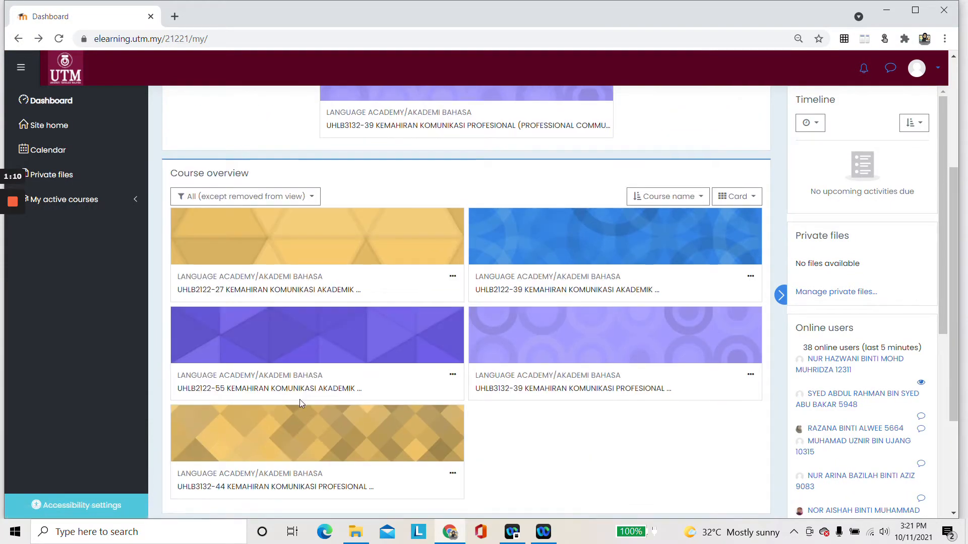
Step: View the UHLB3132-44 course page and go back to the dashboard
scroll(299, 399, down, 2)
click(276, 425)
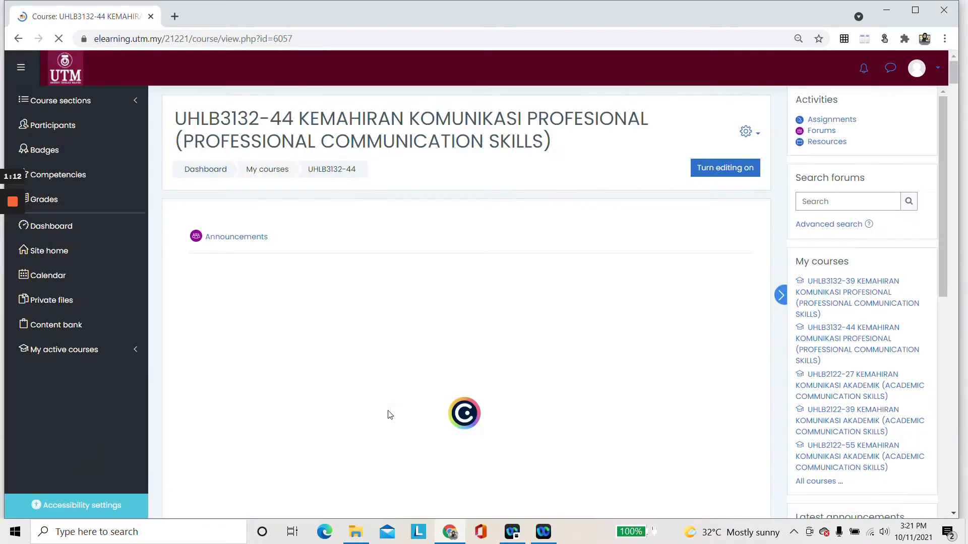
click(16, 40)
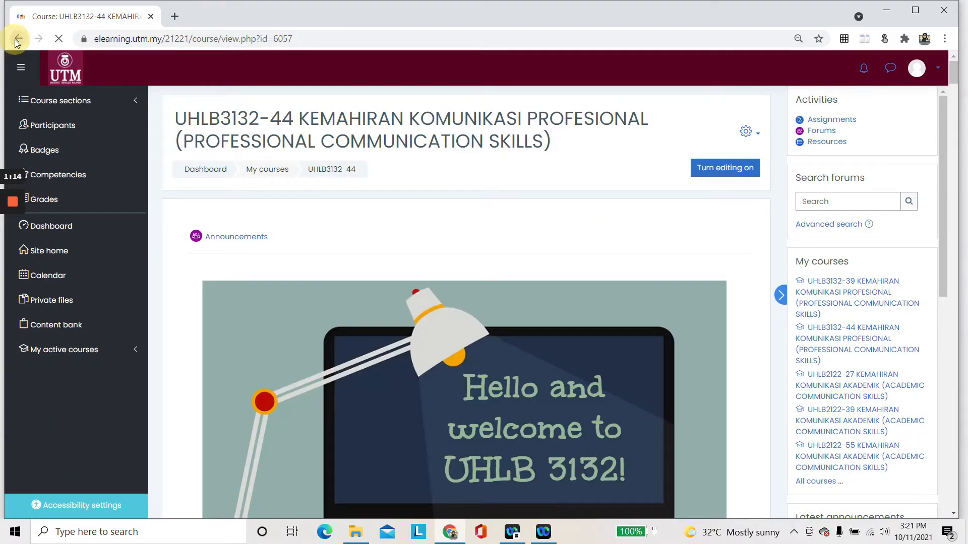
Step: Open the UHLB2122-39 Academic Communication Skills course and turn on editing for its page
scroll(501, 293, down, 1)
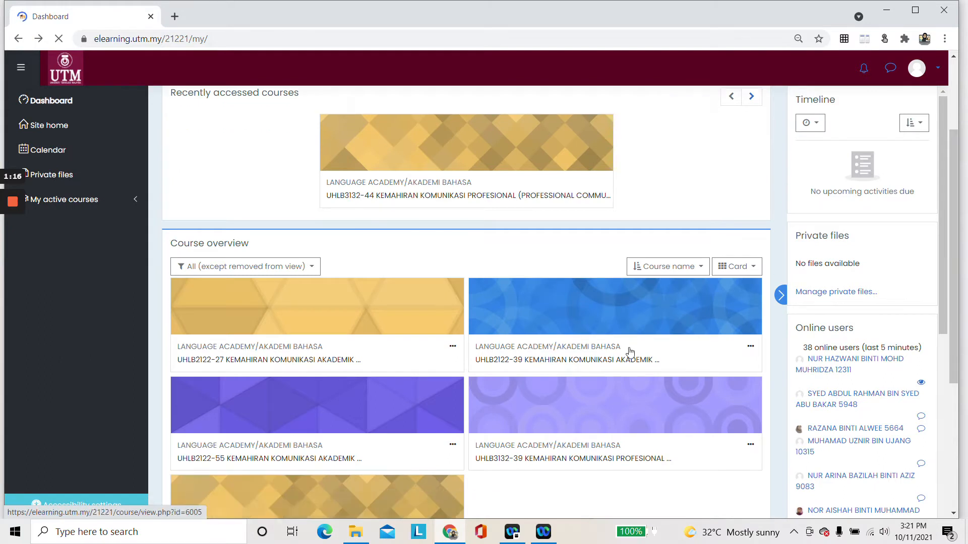
click(555, 326)
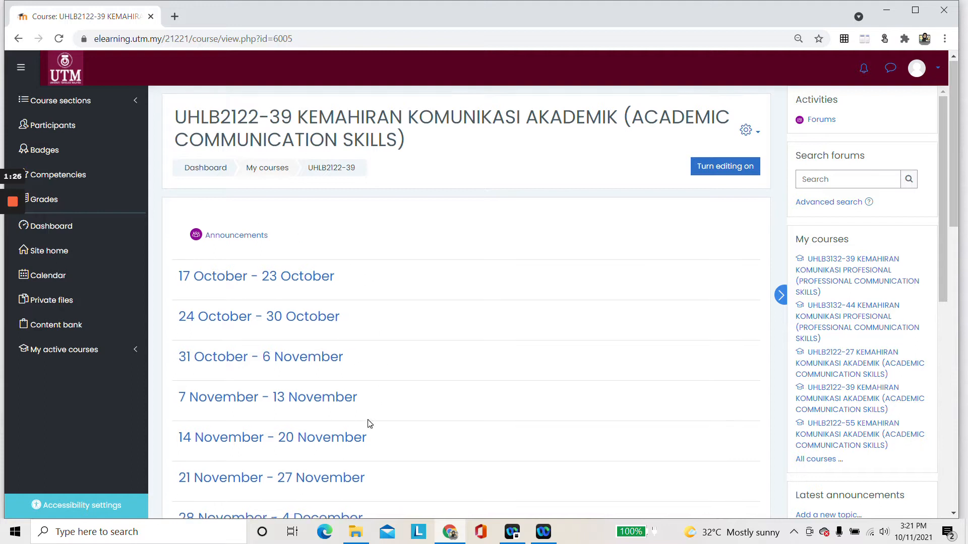
scroll(366, 423, down, 2)
scroll(403, 422, up, 2)
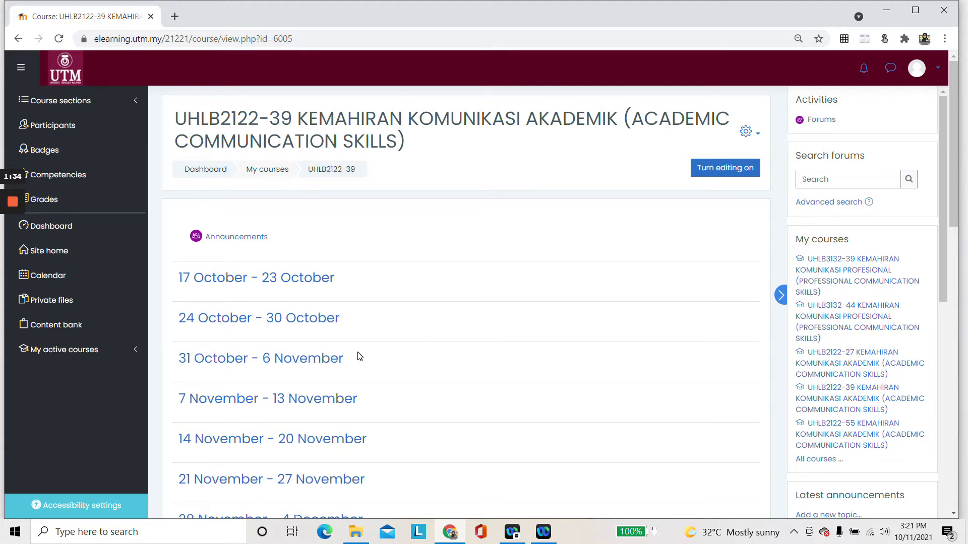
click(734, 172)
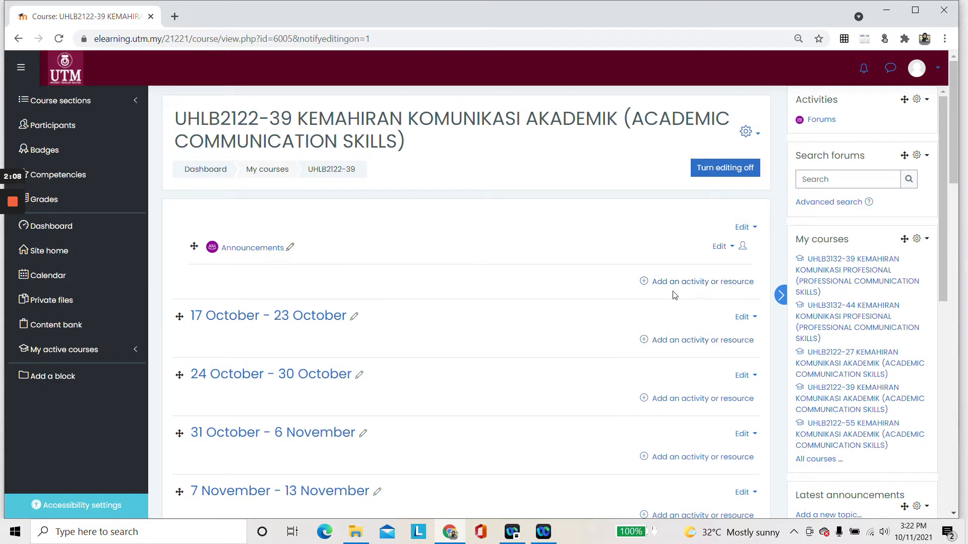
Step: Start a new Label in the course's general section, introducing the lecturer by name, followed by "Please join our telegram group:"
click(738, 283)
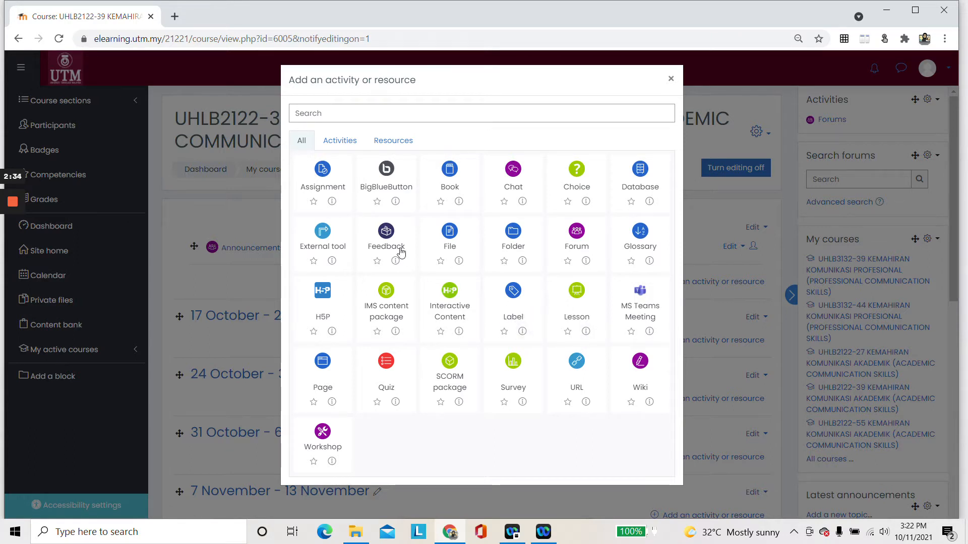
click(519, 297)
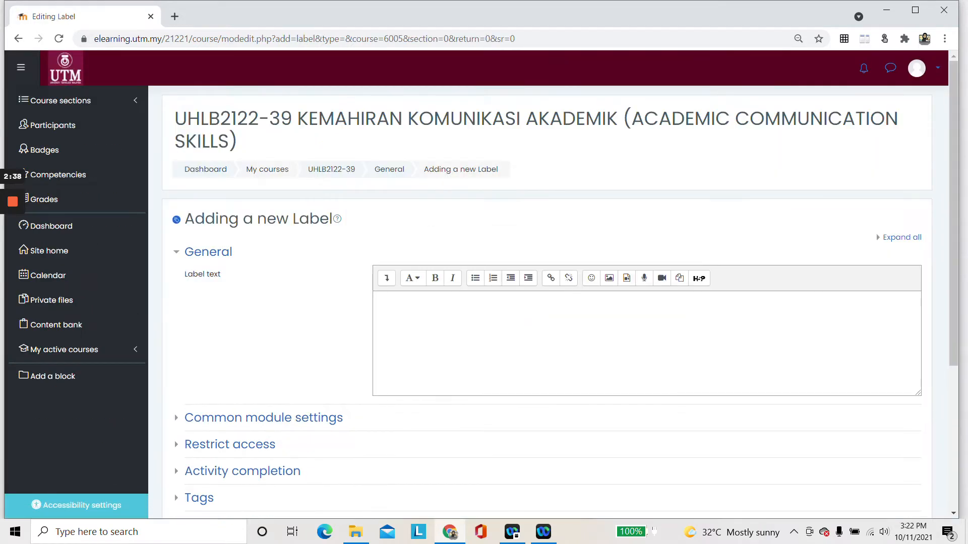
click(409, 318)
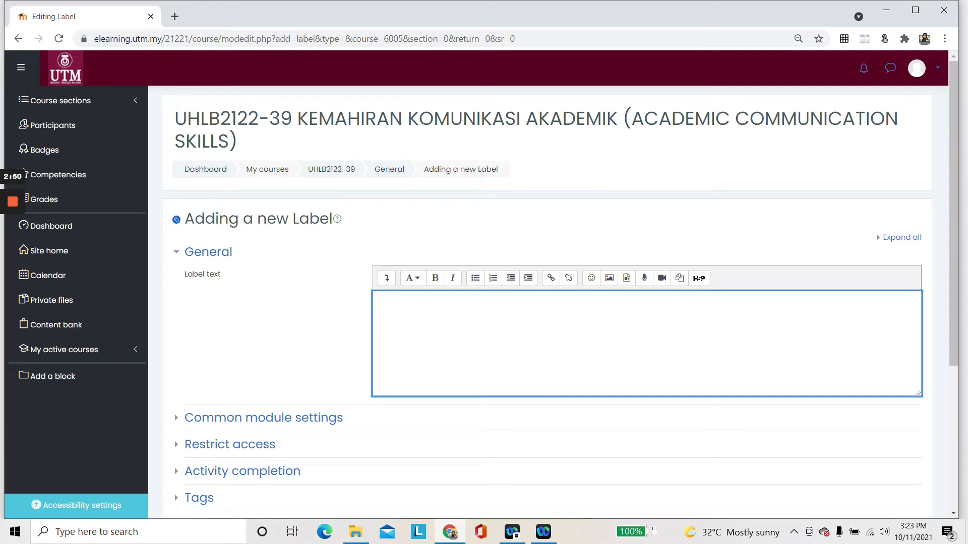
key(Caps_Lock)
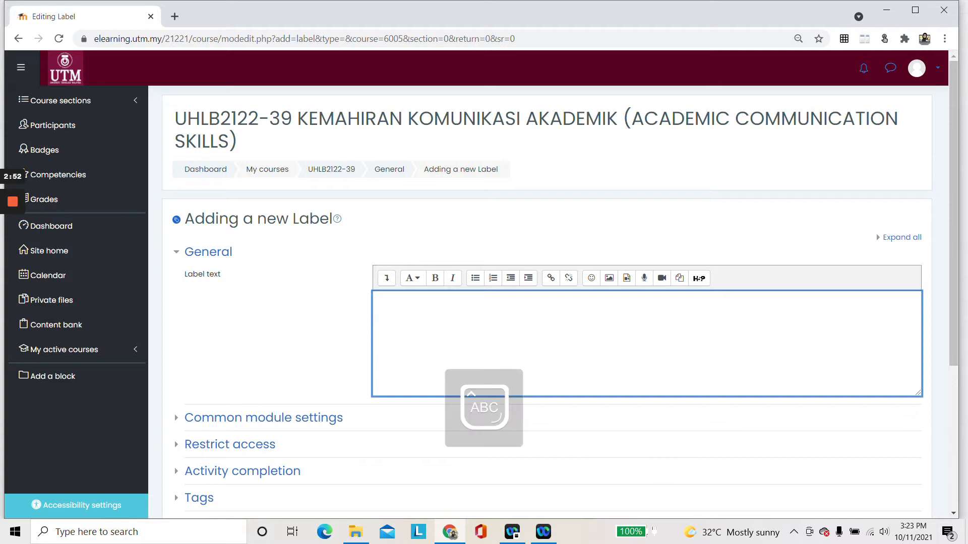
text(H)
key(Caps_Lock)
text(i, my name is )
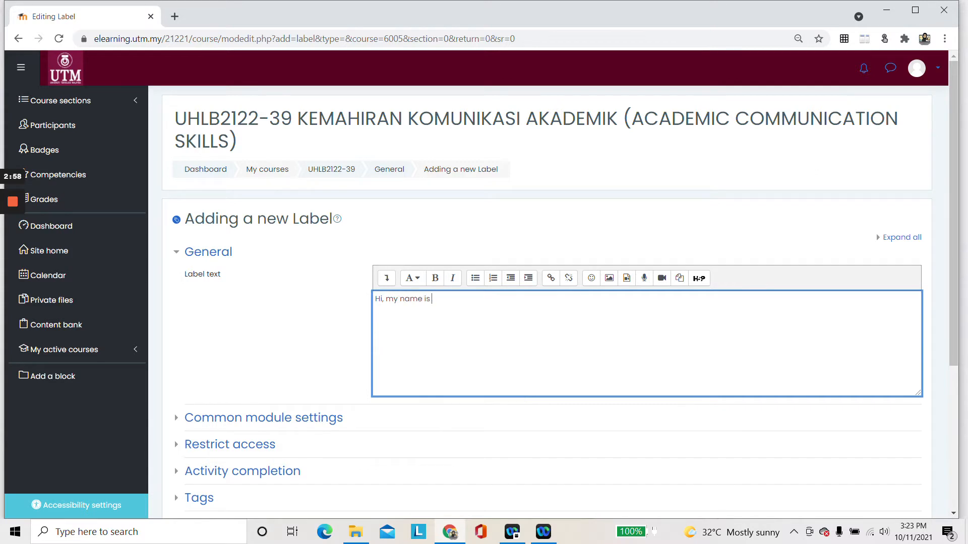
text(Miss Wanie . Please)
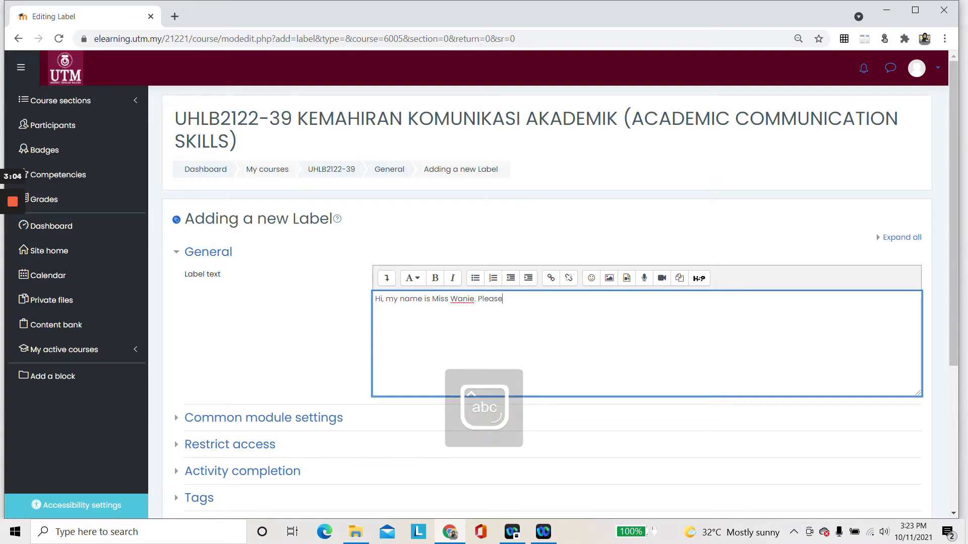
text( join our telegram group:)
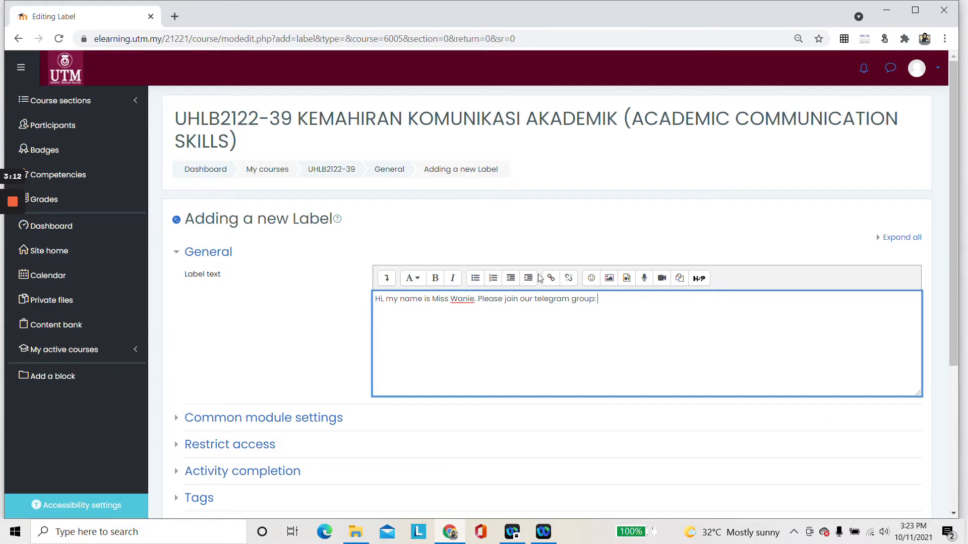
click(551, 278)
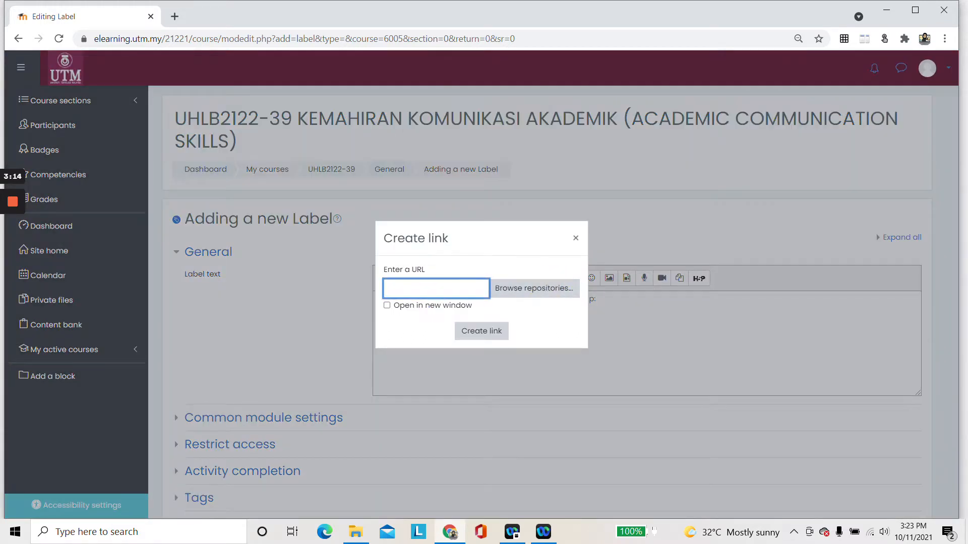
click(433, 289)
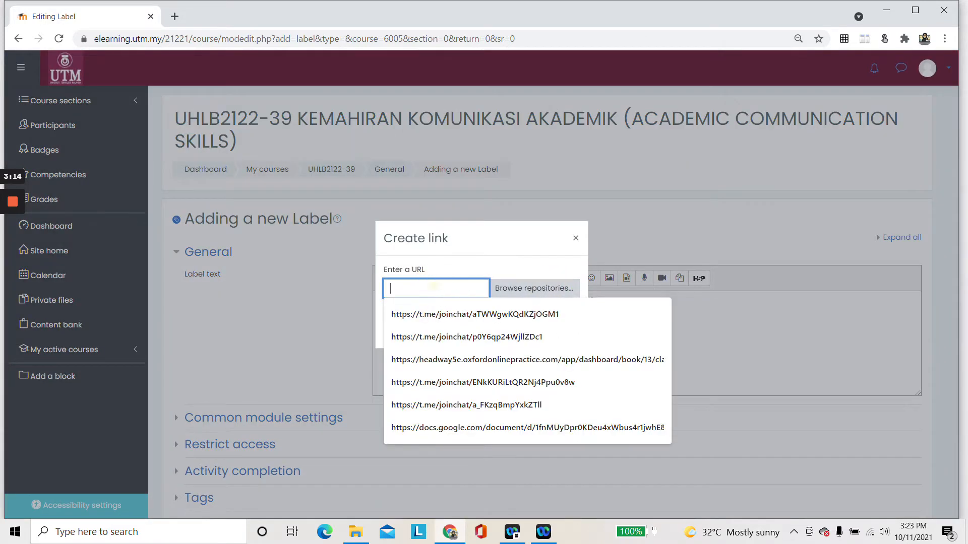
click(576, 239)
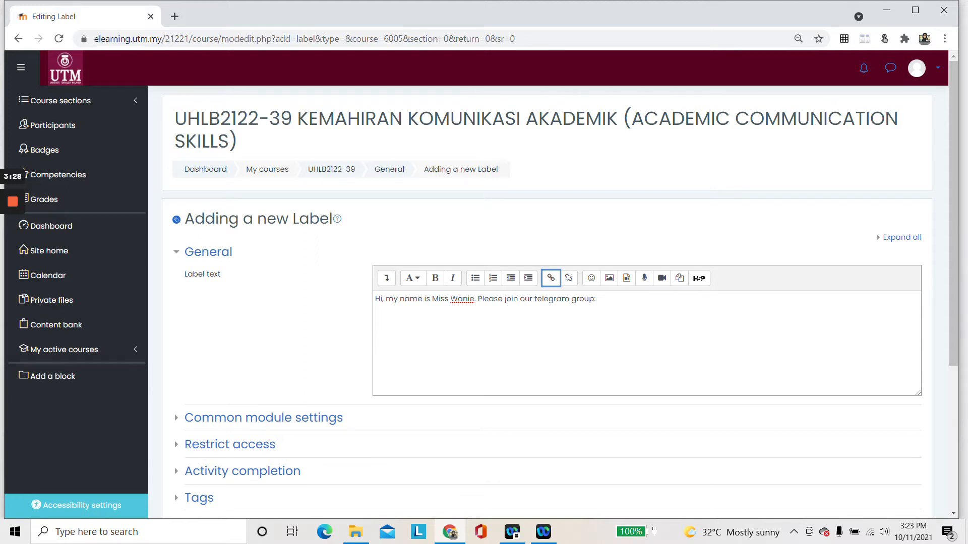
Step: Upload "Purple Blue and Black Clean Graphic Welcome Message High School Back to School Banner" from Downloads as an image for the label text
scroll(578, 294, down, 3)
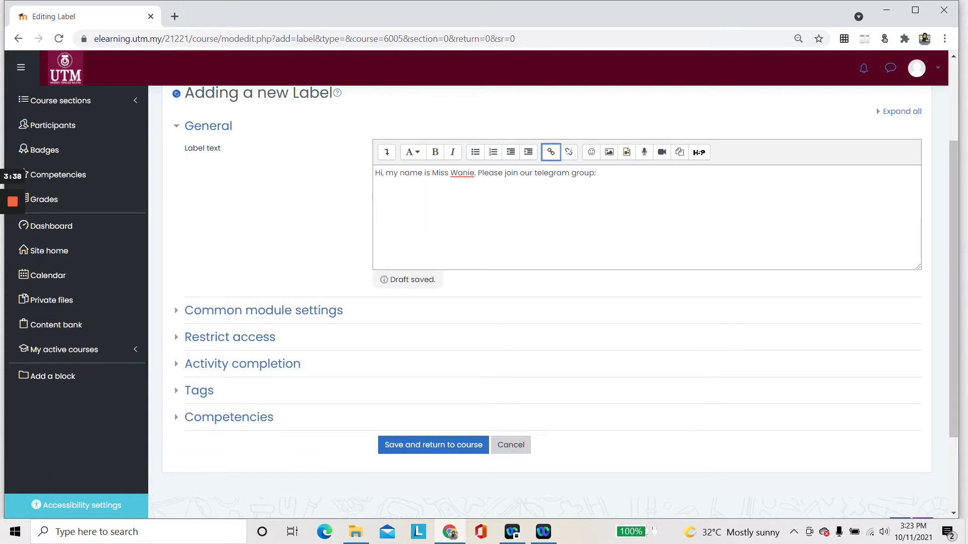
click(609, 179)
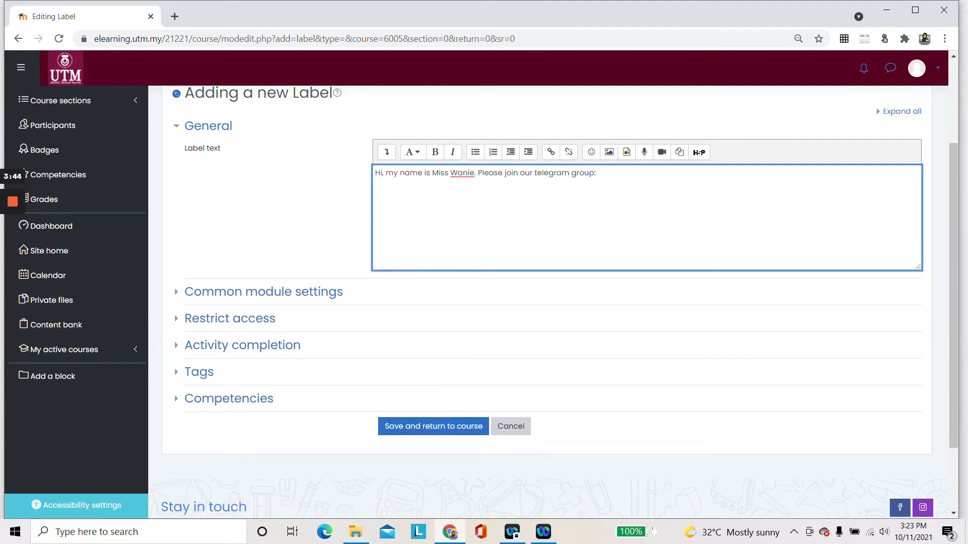
click(609, 152)
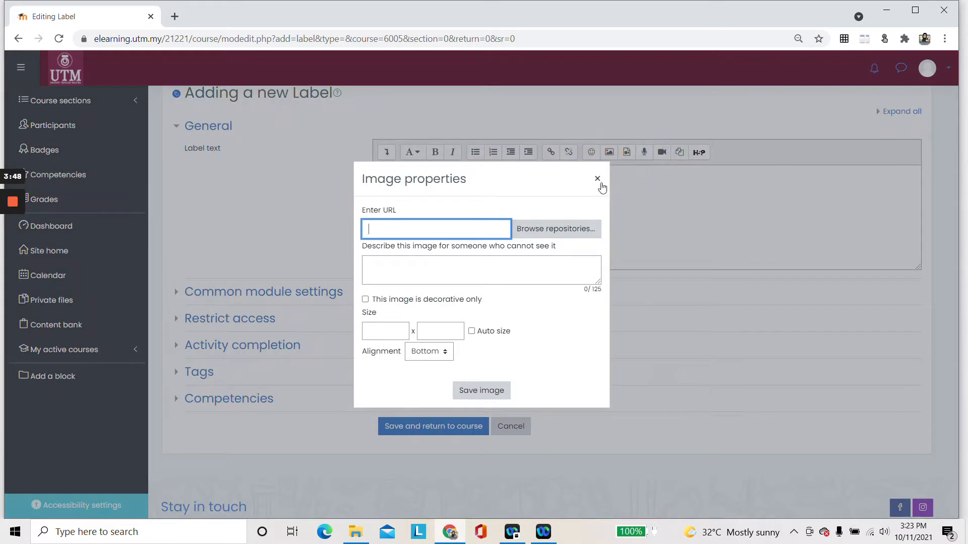
click(598, 179)
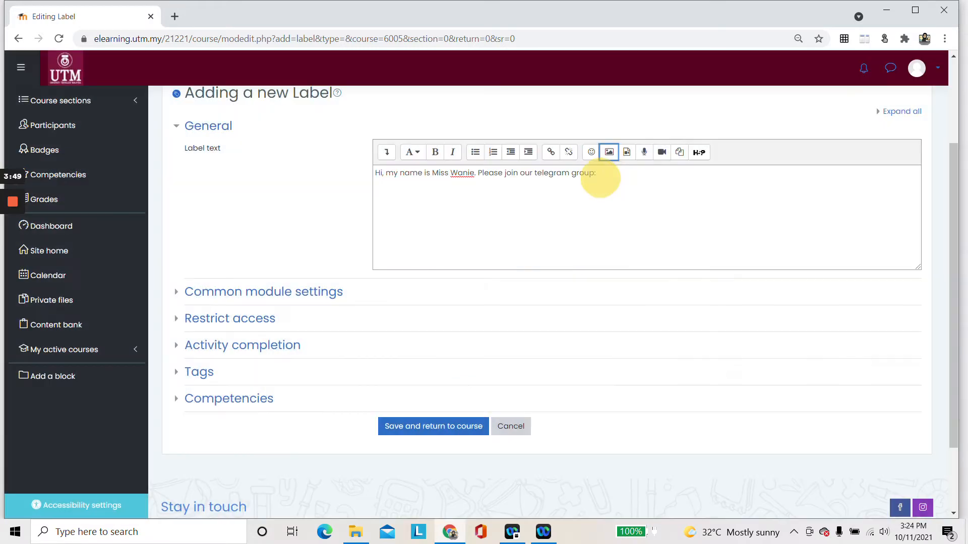
click(608, 160)
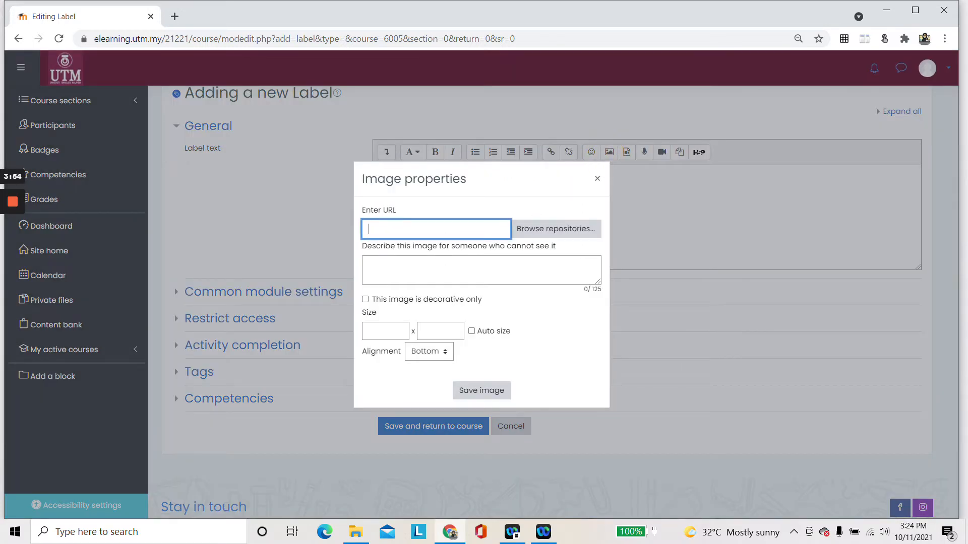
click(552, 229)
click(308, 271)
click(403, 247)
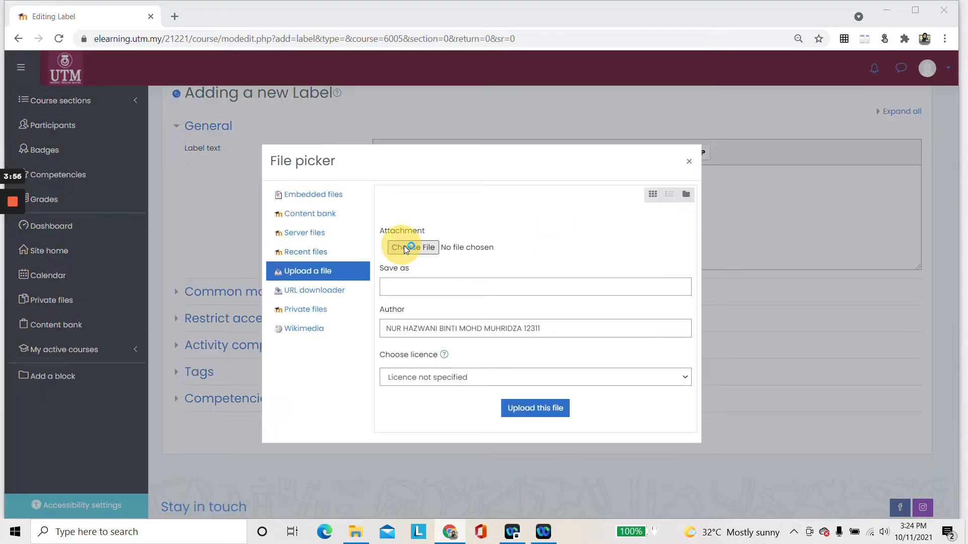
scroll(57, 144, up, 1)
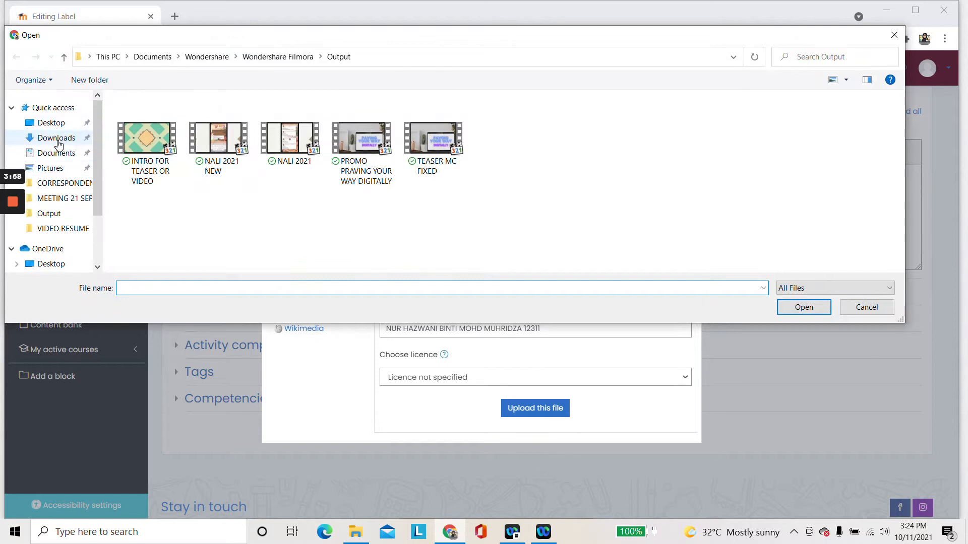
click(58, 144)
click(146, 137)
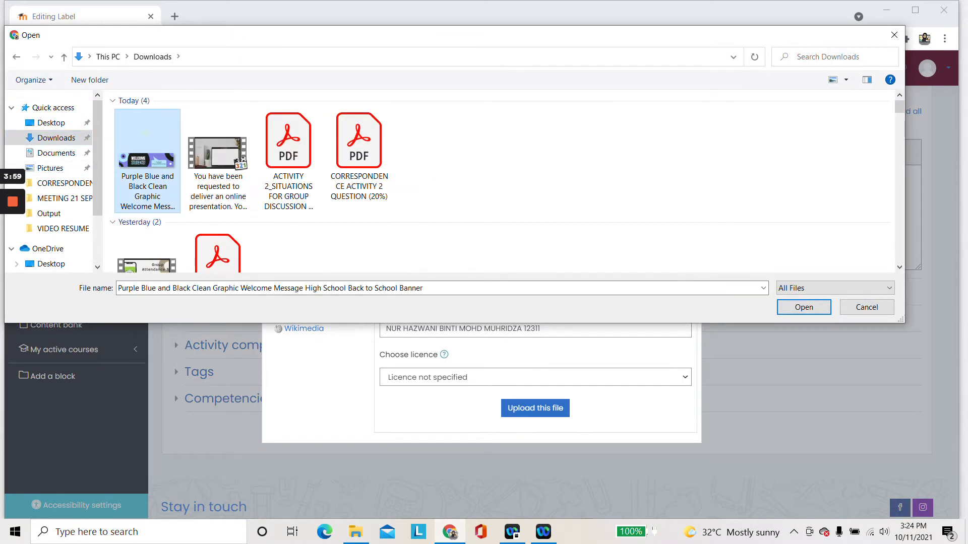
click(818, 307)
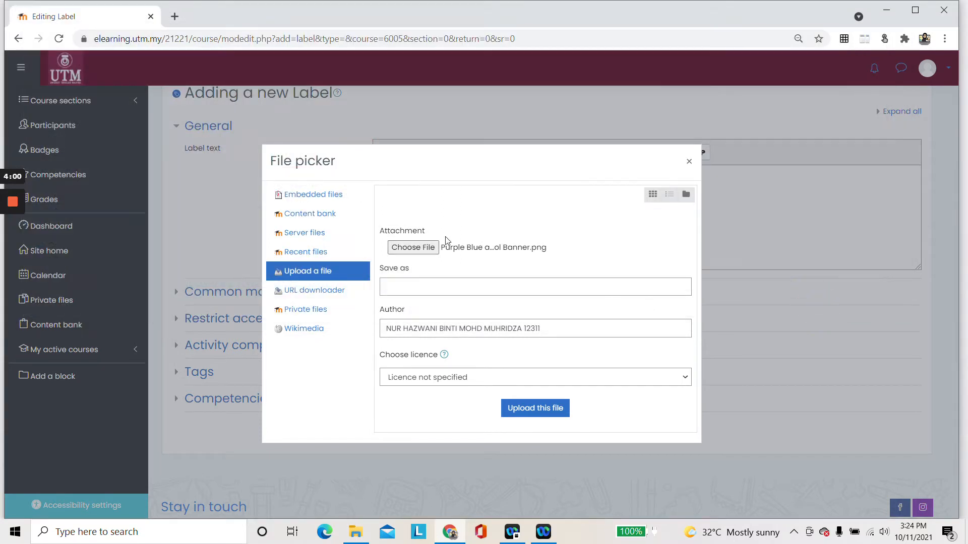
click(543, 410)
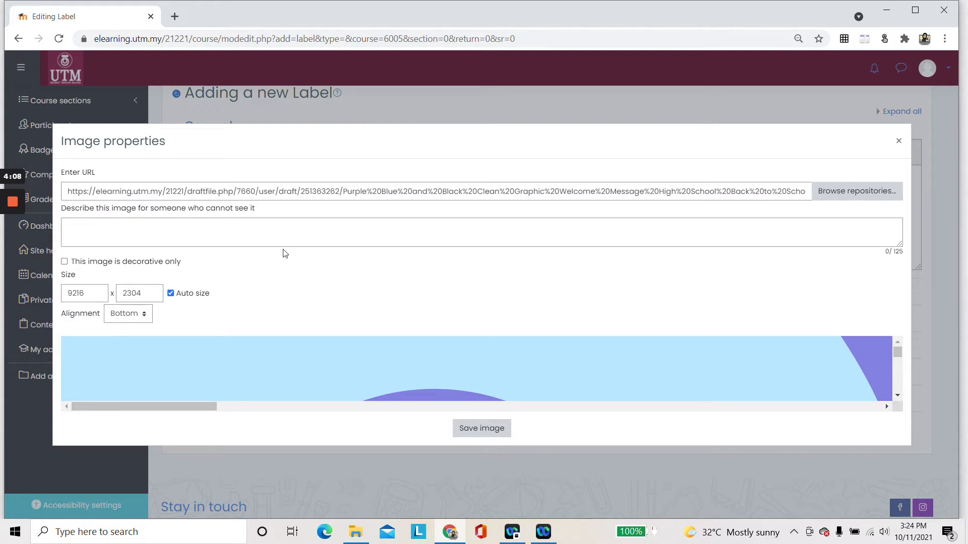
Step: Insert the banner into the label as a decorative-only image and save the label to the course page
click(65, 262)
click(465, 427)
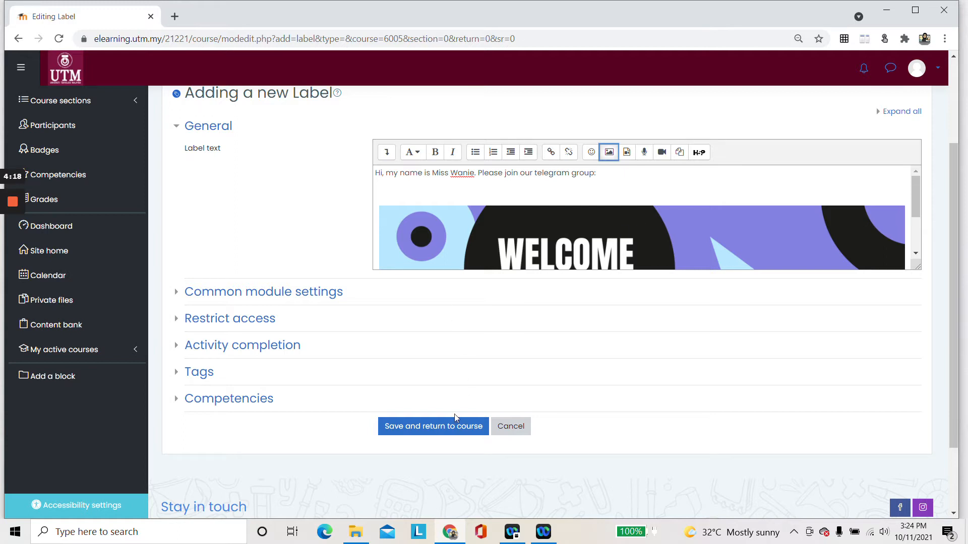
click(443, 428)
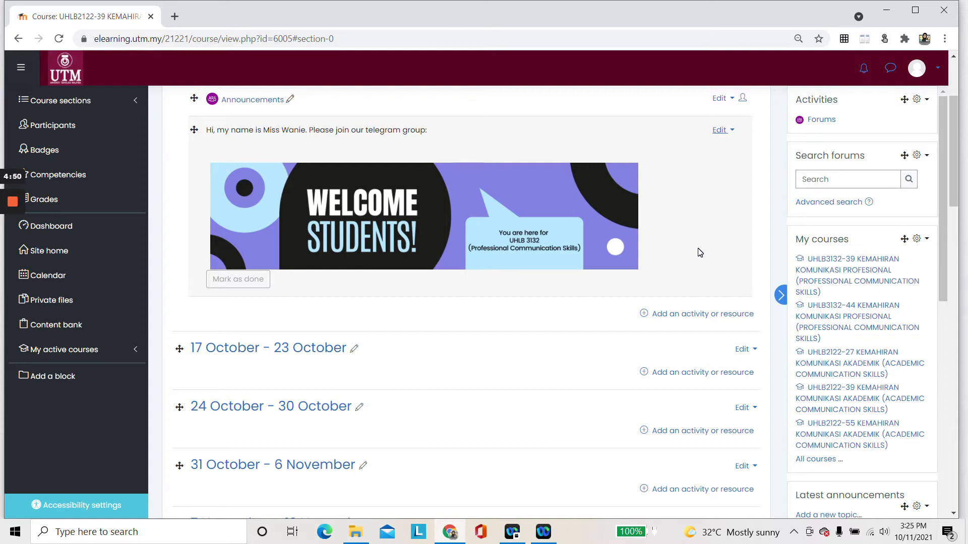
scroll(373, 392, down, 5)
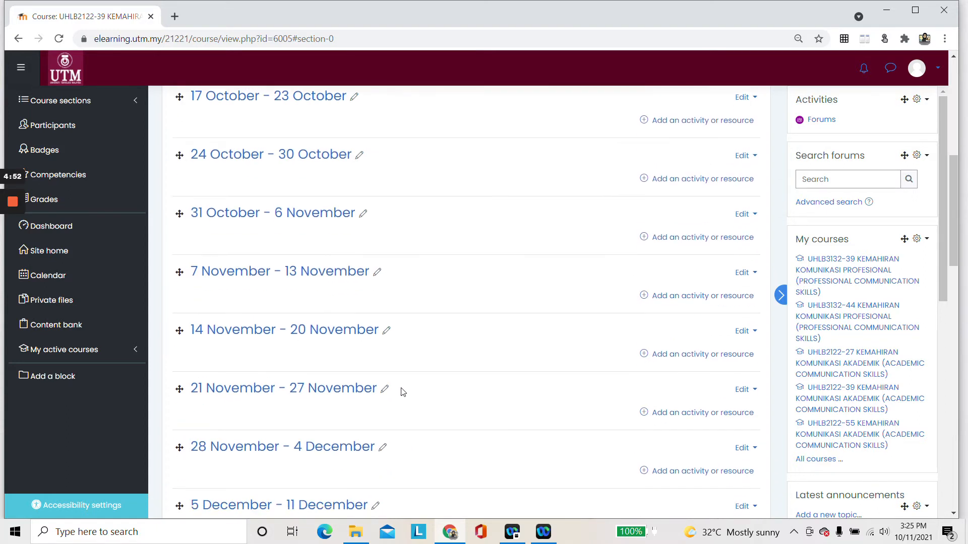
scroll(401, 392, up, 4)
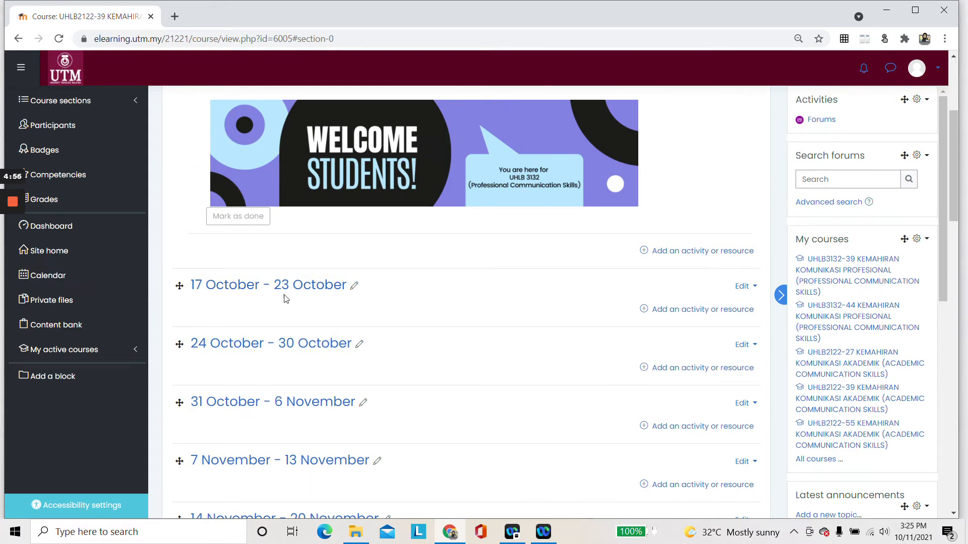
click(354, 287)
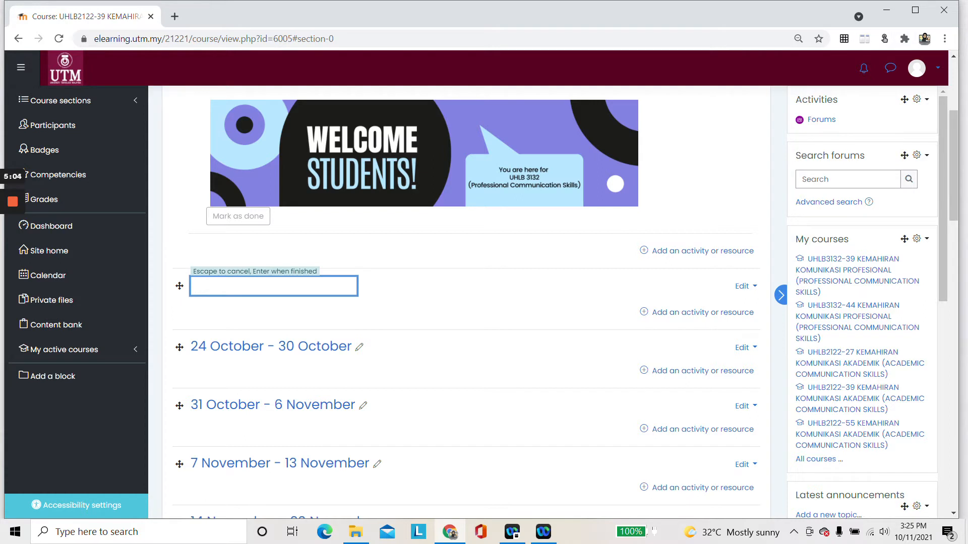
click(456, 301)
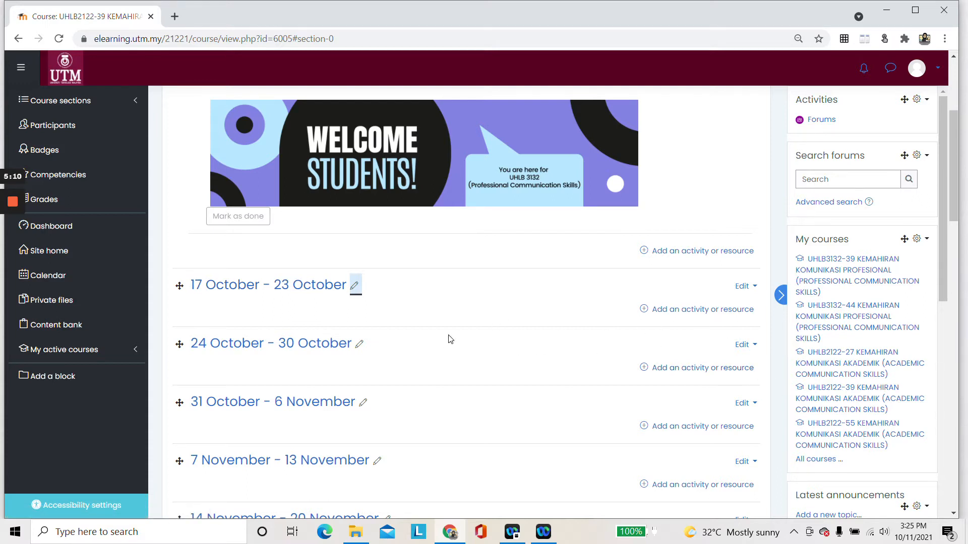
scroll(450, 340, up, 2)
scroll(446, 341, down, 1)
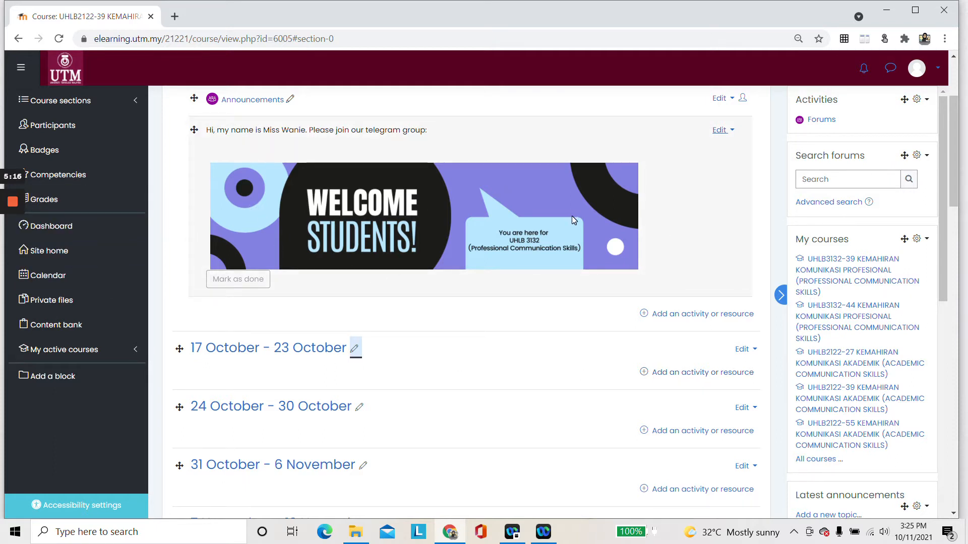
scroll(572, 216, up, 1)
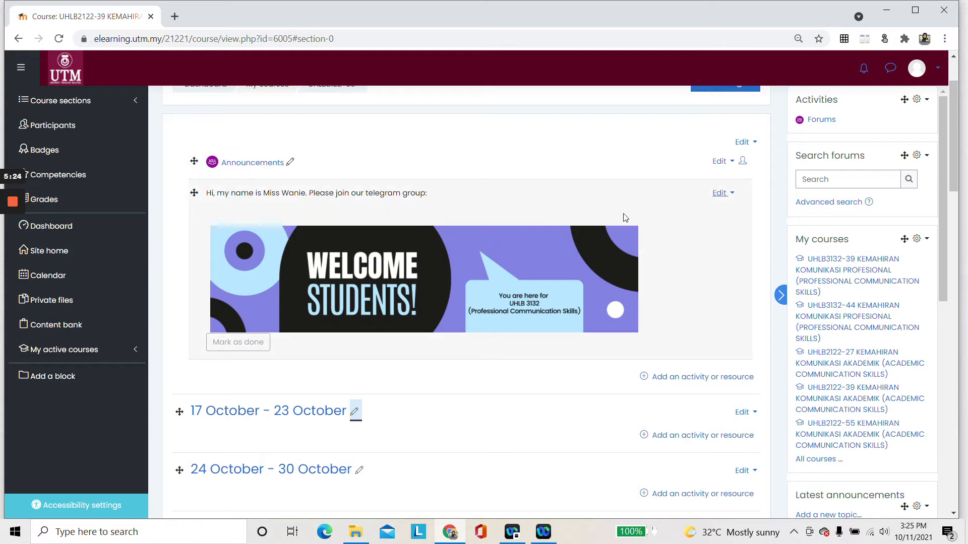
Step: Start a new File resource in the 17 October - 23 October section and name it "COURSE INFORMATION"
scroll(667, 235, down, 1)
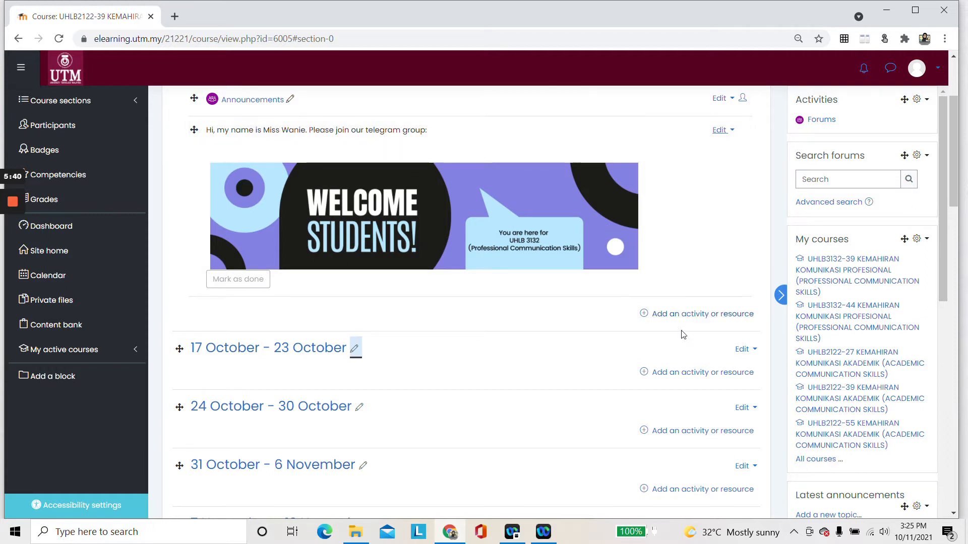
scroll(446, 359, down, 1)
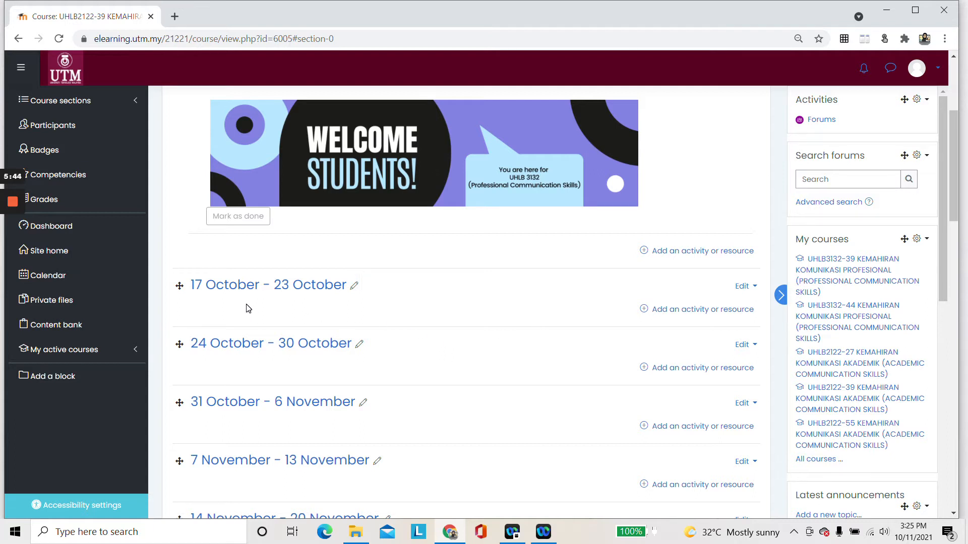
click(677, 309)
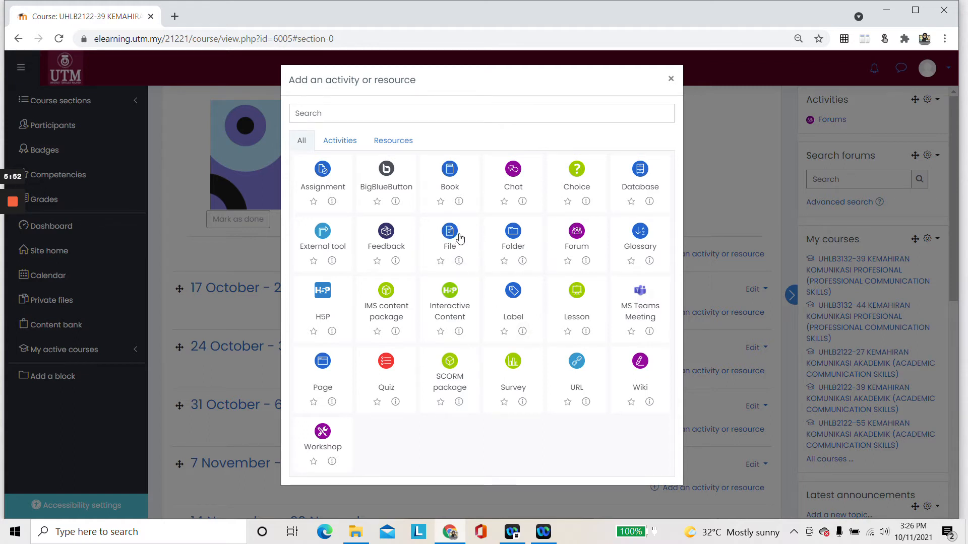
click(464, 250)
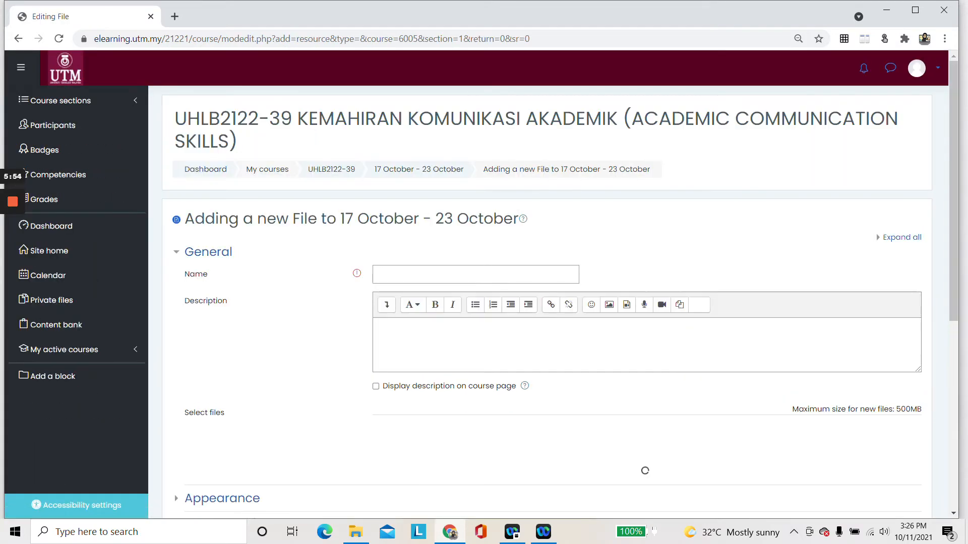
click(417, 271)
key(Caps_Lock)
text(COURE)
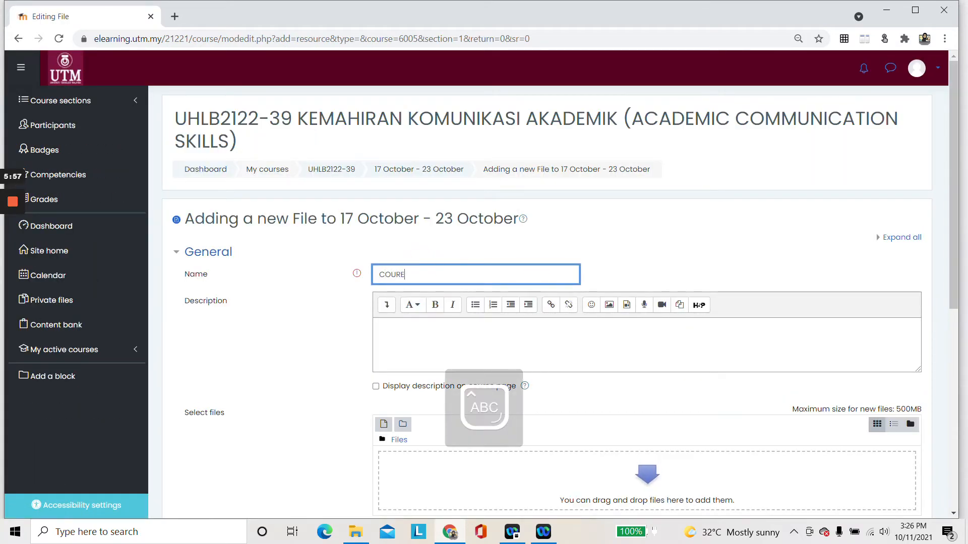
key(BackSpace)
text(SE )
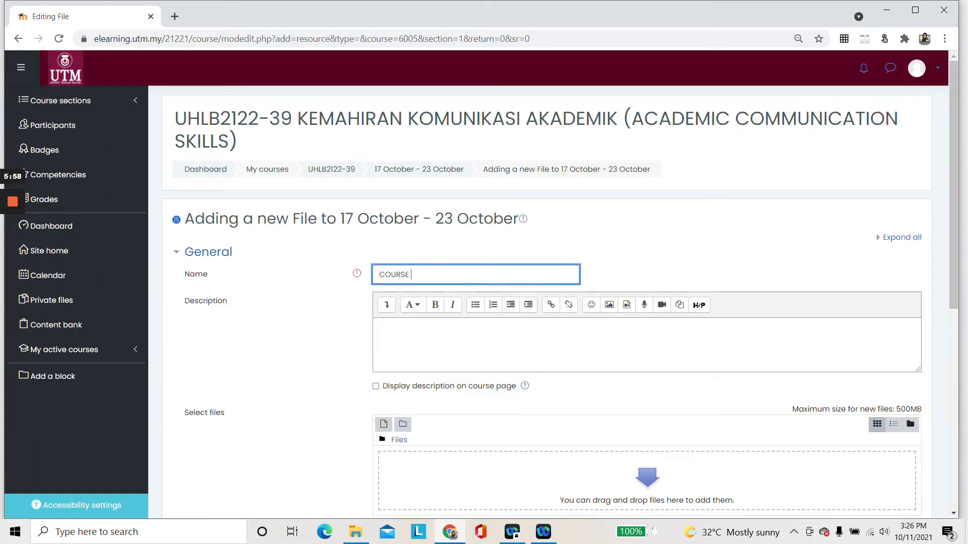
text(INFORMATION)
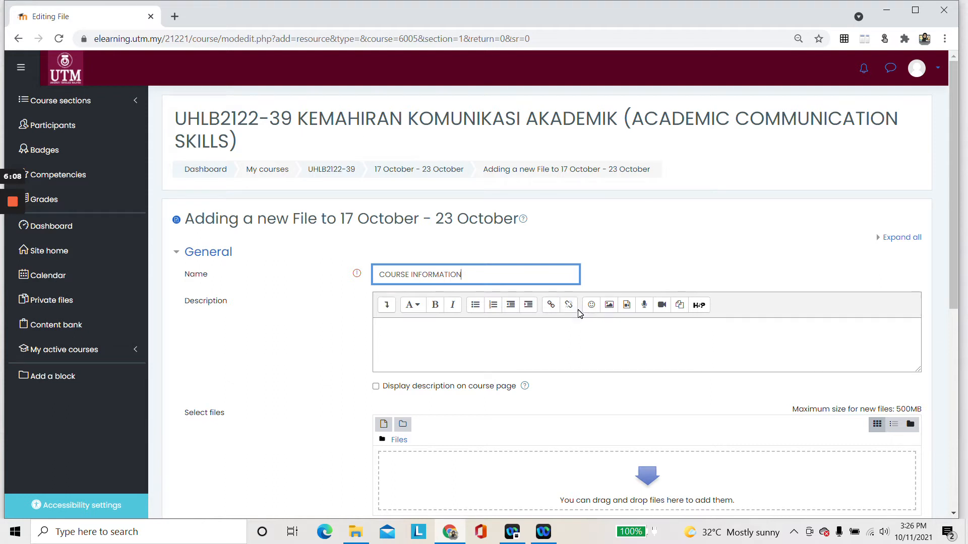
Step: Upload the PDF "CI UHLB3132 SEM1_20212022" from the MEETING 21 SEPTEMBER folder as the resource's file
scroll(579, 313, down, 1)
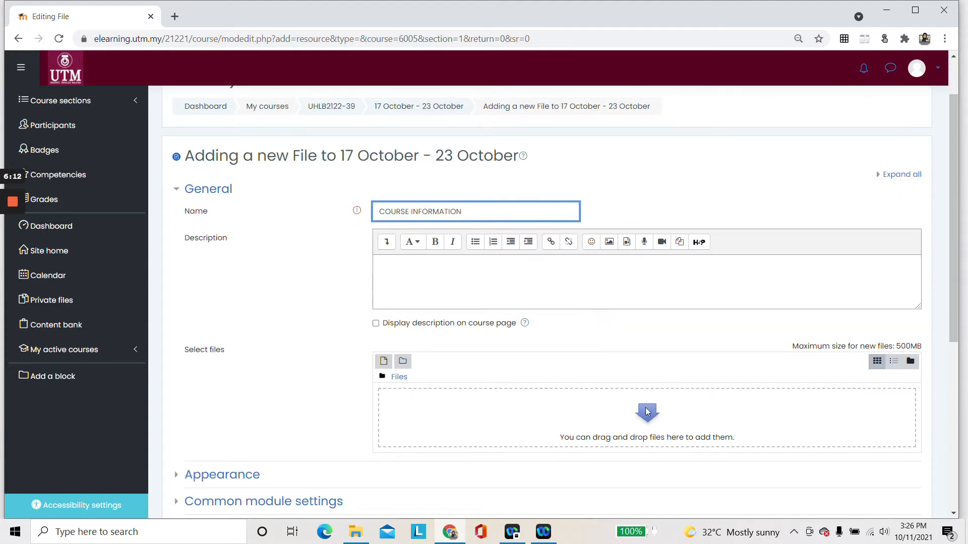
click(448, 266)
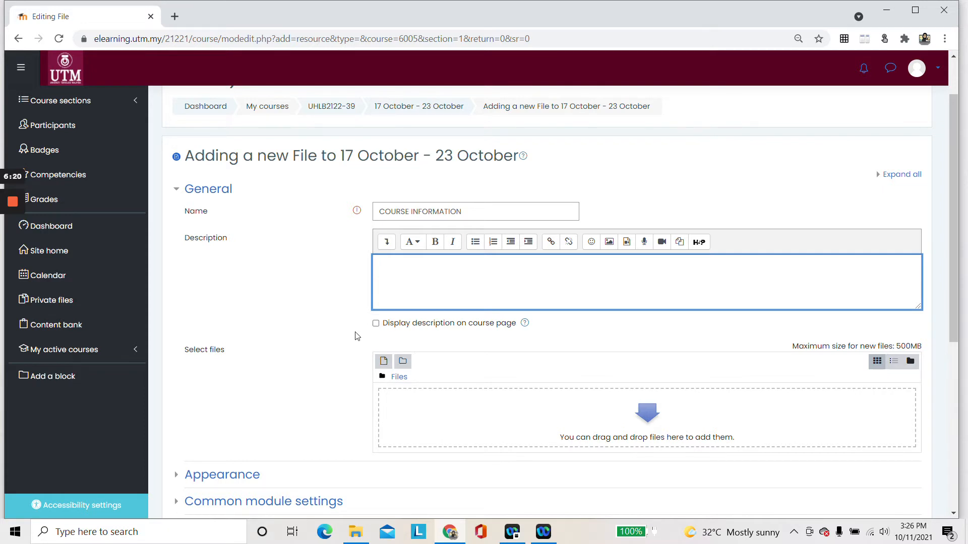
click(649, 412)
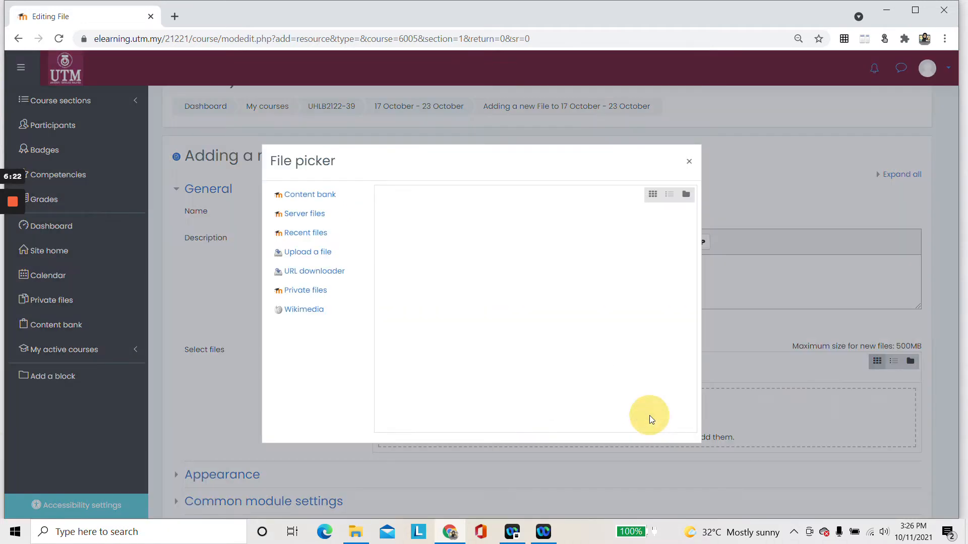
click(422, 250)
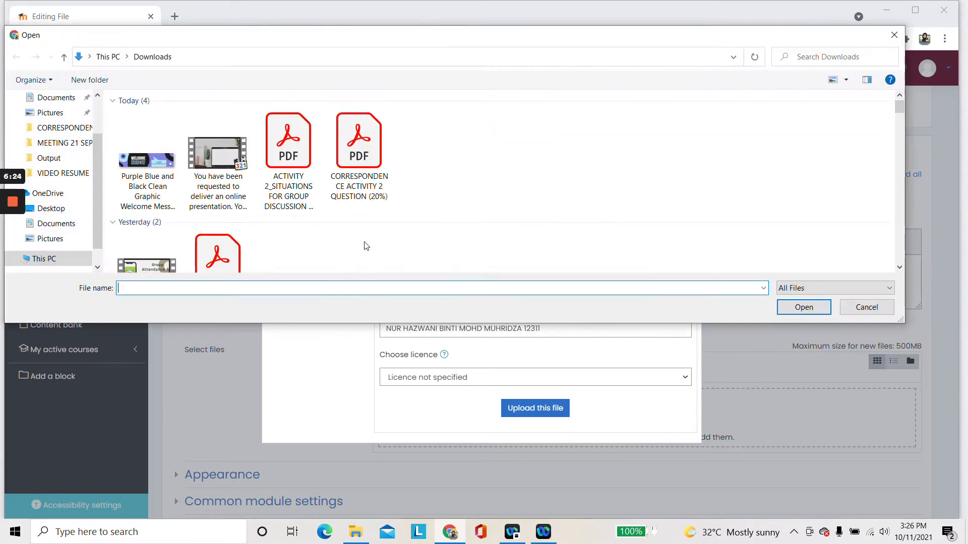
click(63, 143)
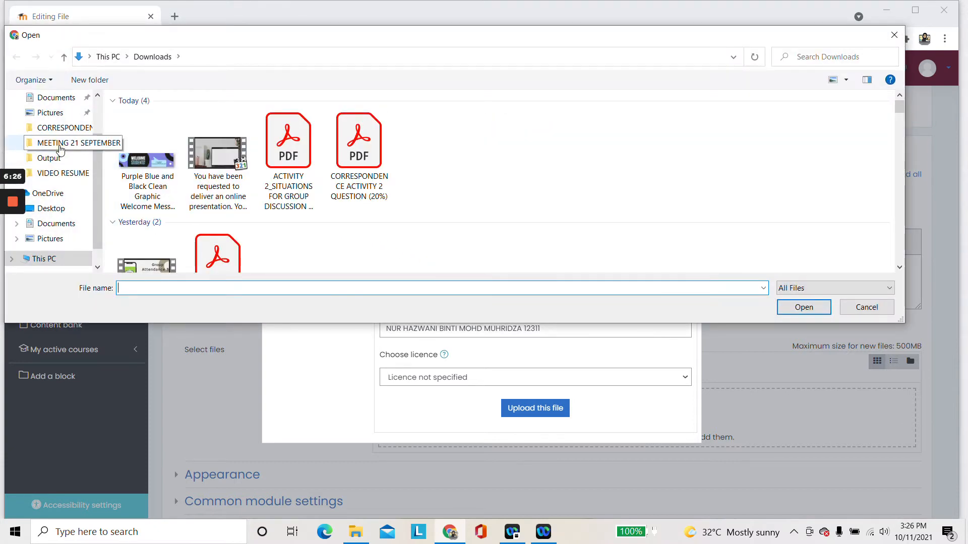
scroll(252, 177, down, 1)
click(195, 185)
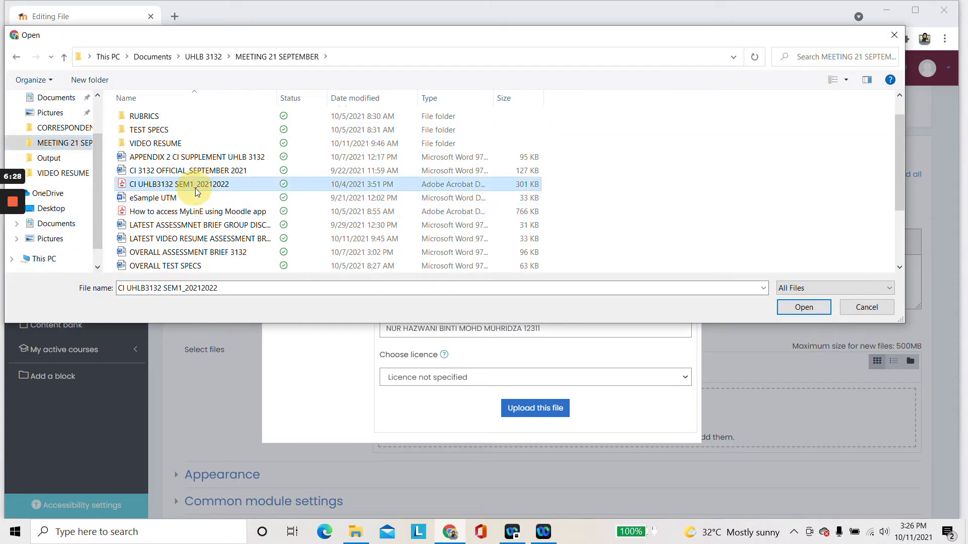
click(810, 308)
click(534, 408)
Step: Save and display the file resource, dismiss the activity information tour, and return to the UHLB2122-39 course page
scroll(627, 347, down, 3)
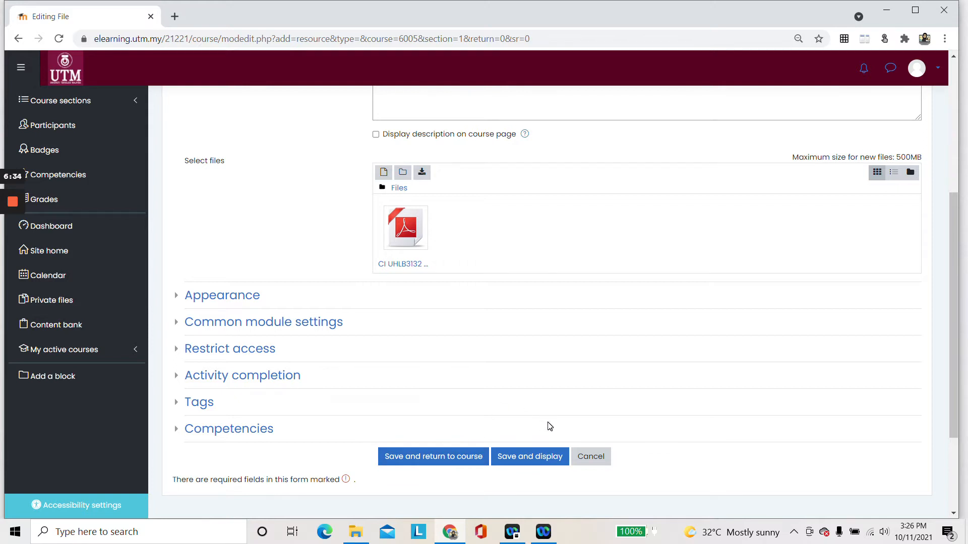
scroll(549, 426, down, 1)
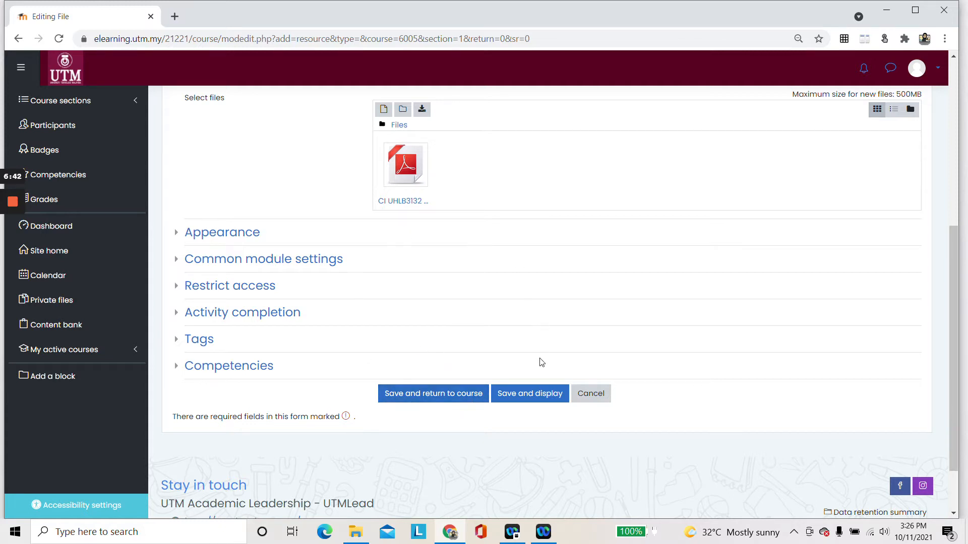
click(524, 394)
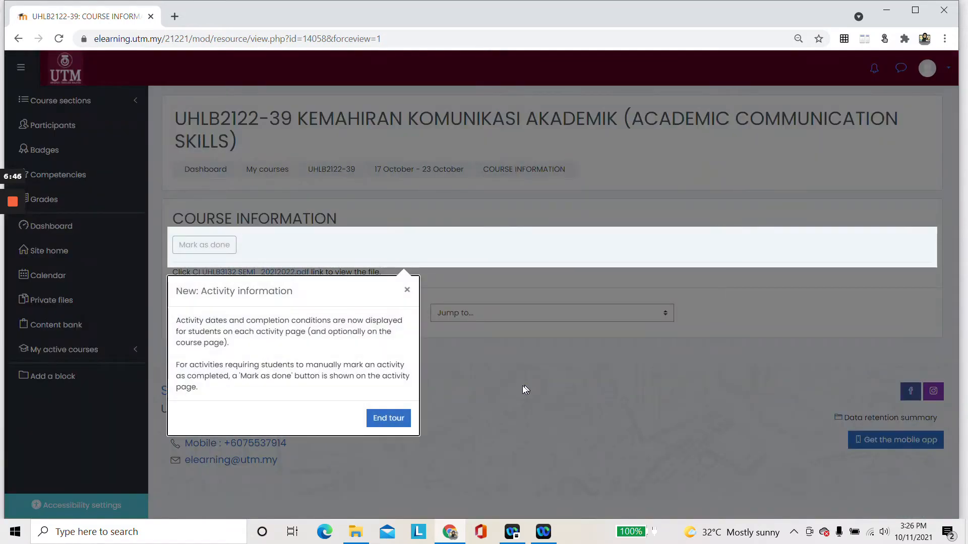
click(382, 417)
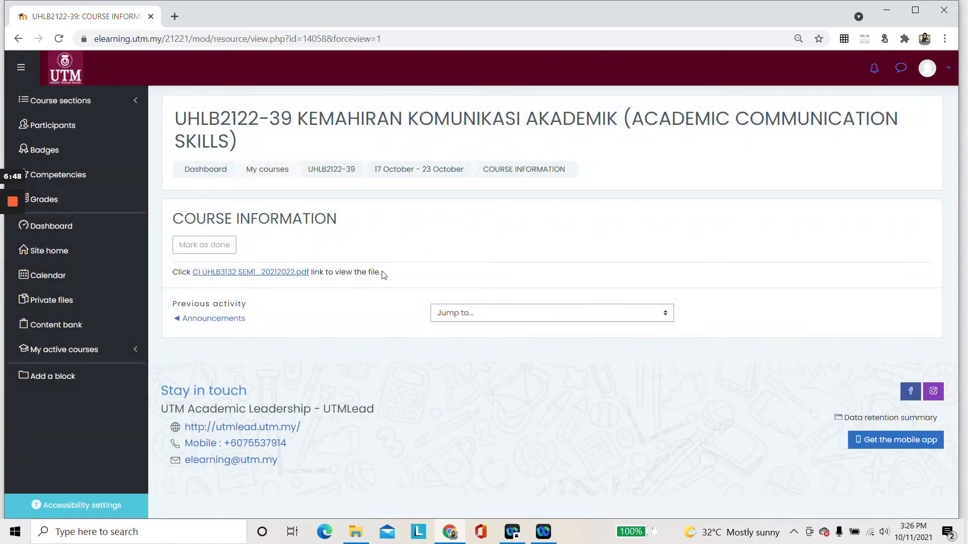
click(326, 172)
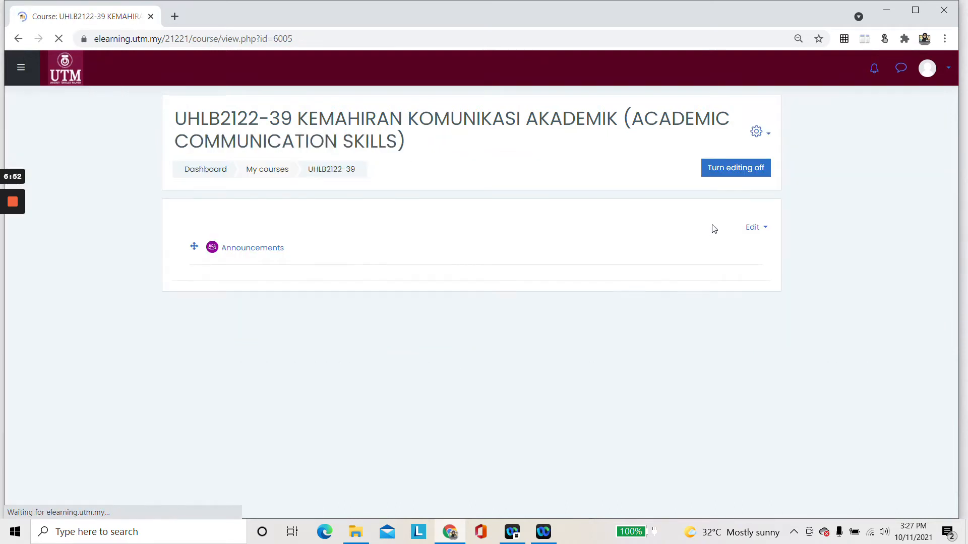
Step: Start a new URL resource in the 17 October - 23 October section and name it "TEASER VIDEO"
scroll(577, 290, down, 5)
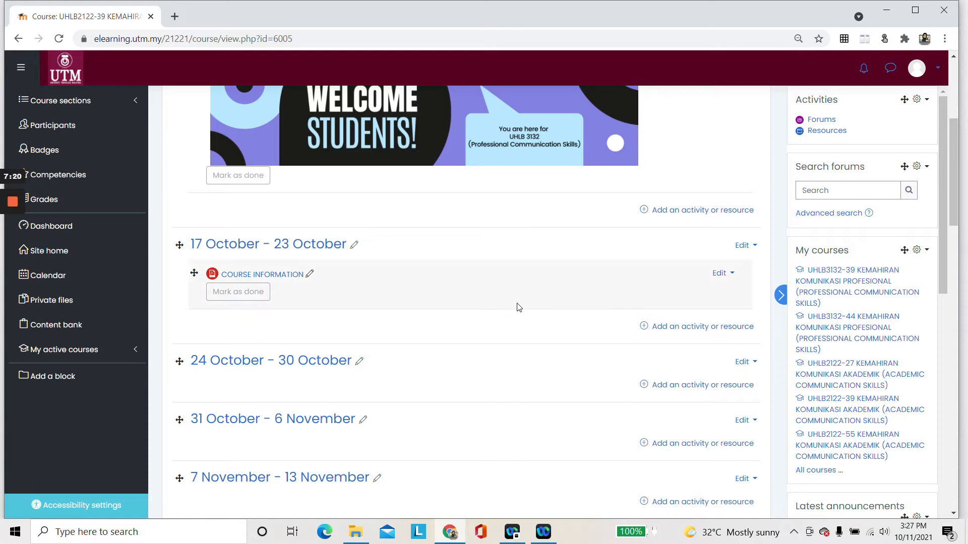
scroll(614, 326, up, 1)
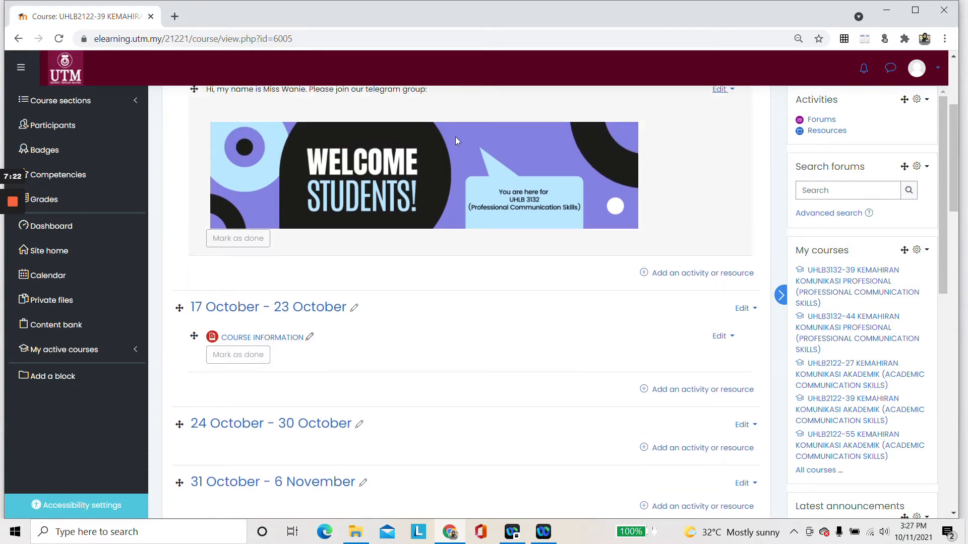
scroll(630, 323, down, 1)
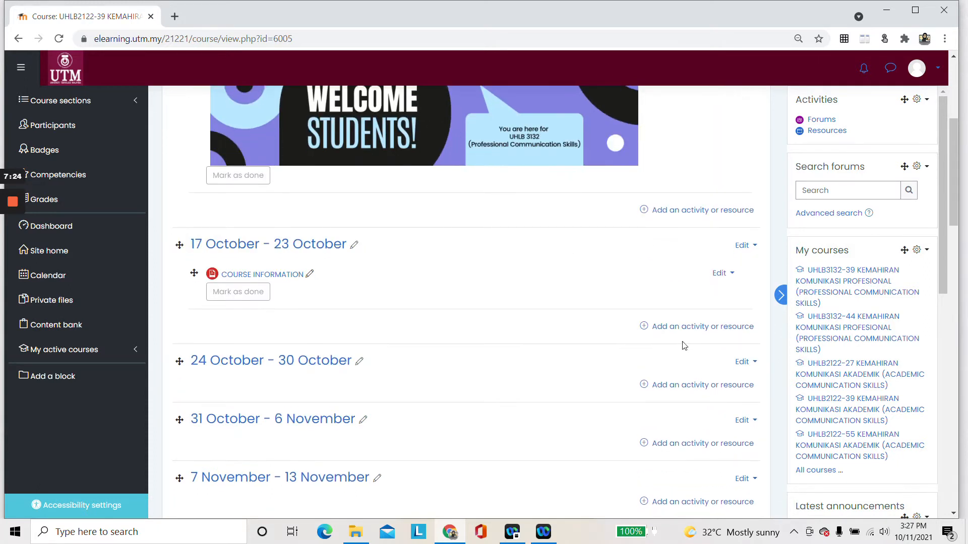
click(696, 327)
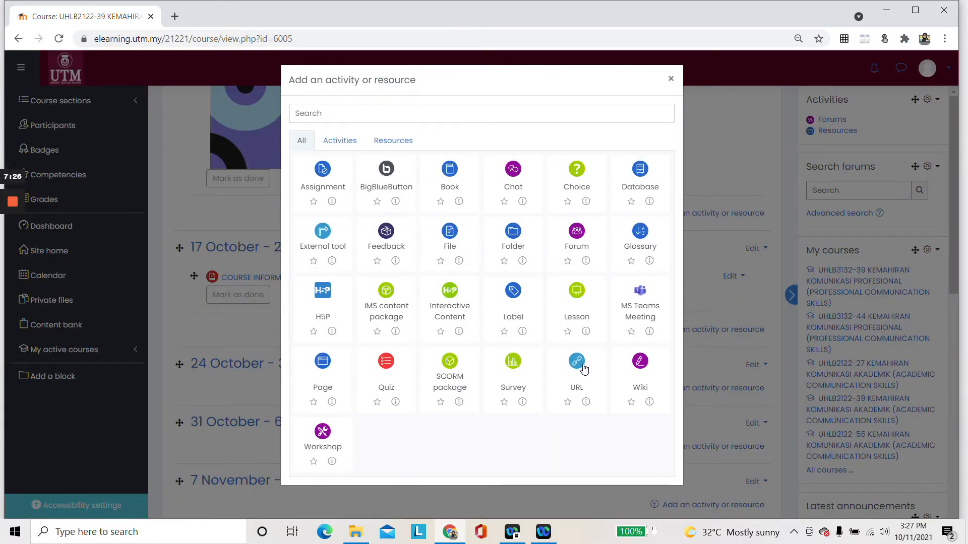
click(579, 364)
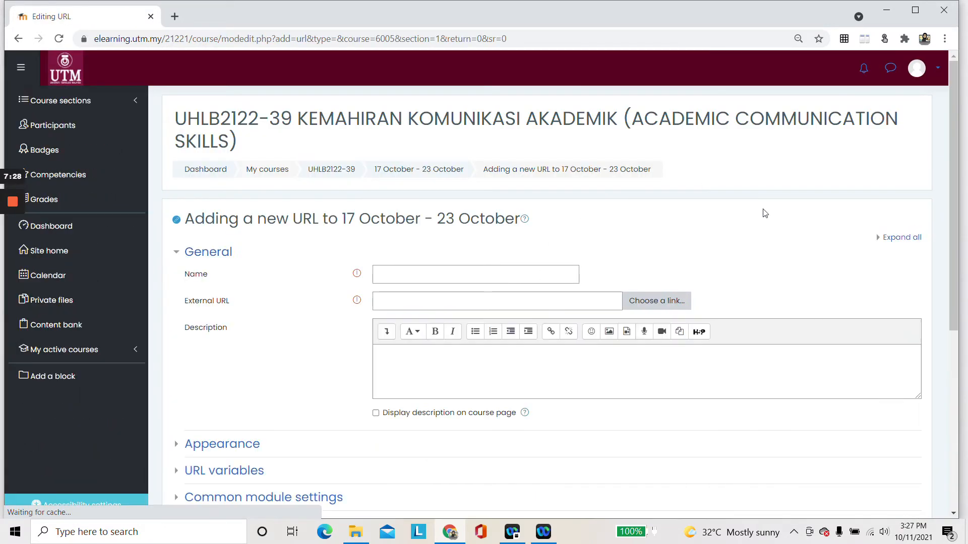
click(431, 272)
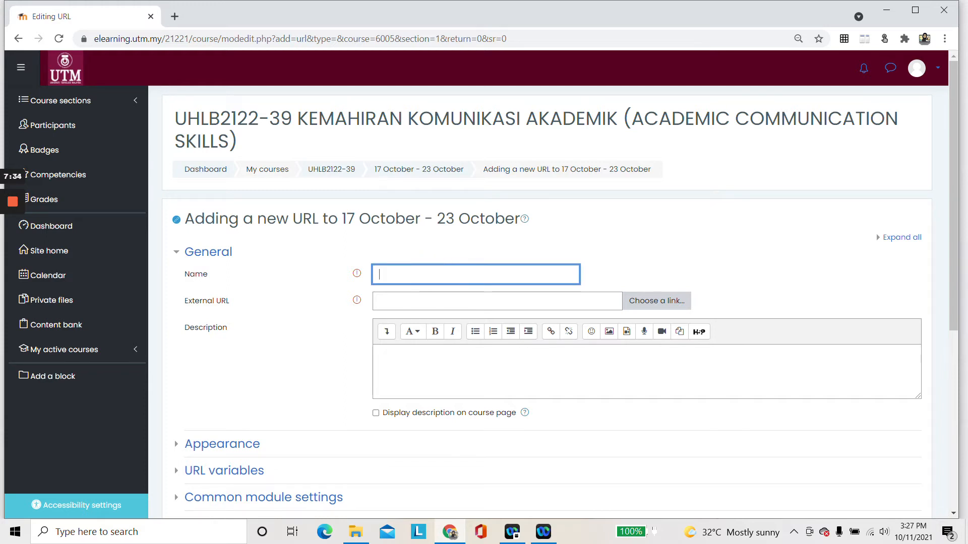
text(TEA)
Step: Enter the description "PLEASE WATCH THIS VIDEO" for the URL resource and have it displayed on the course page
click(504, 301)
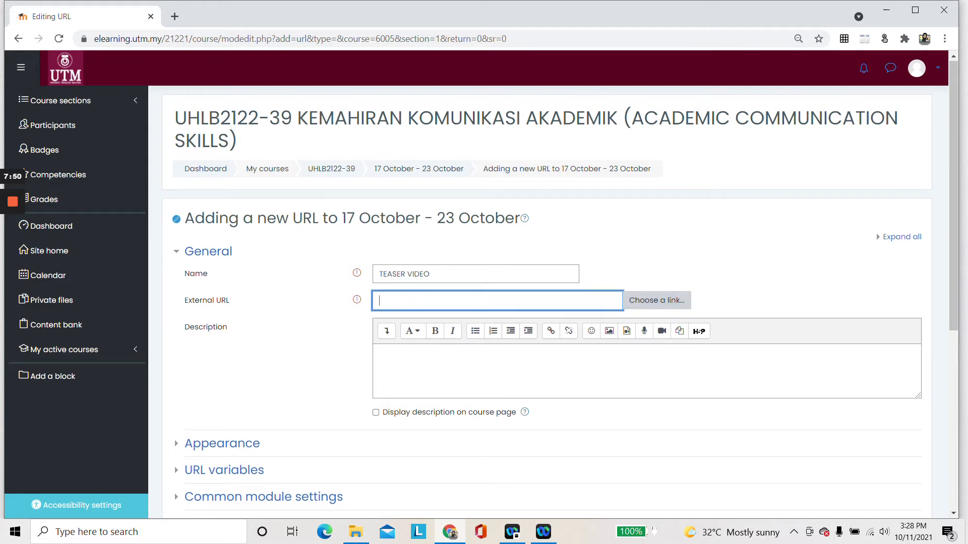
scroll(374, 216, down, 3)
click(439, 247)
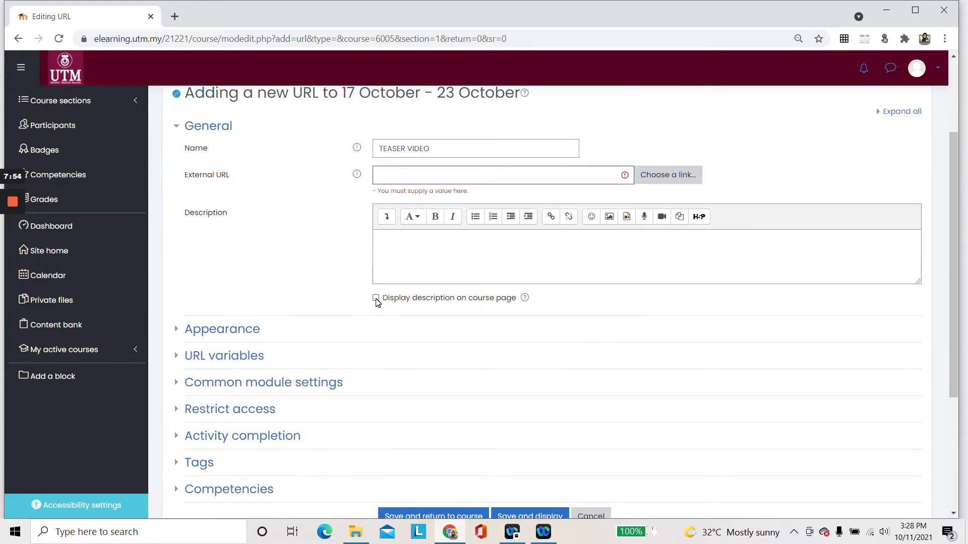
click(396, 251)
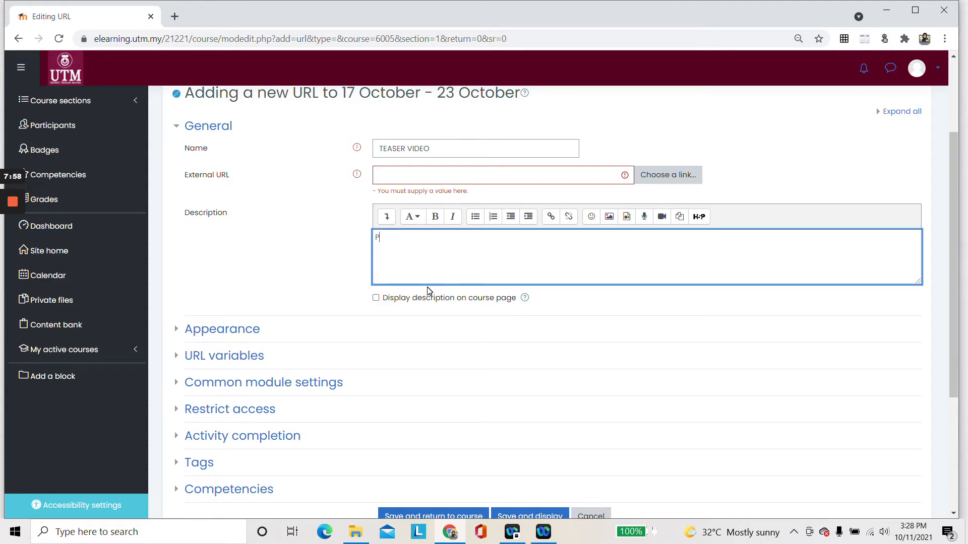
text(PLEAE)
key(BackSpace)
text(SE WATCH THIS VIDEO)
click(376, 298)
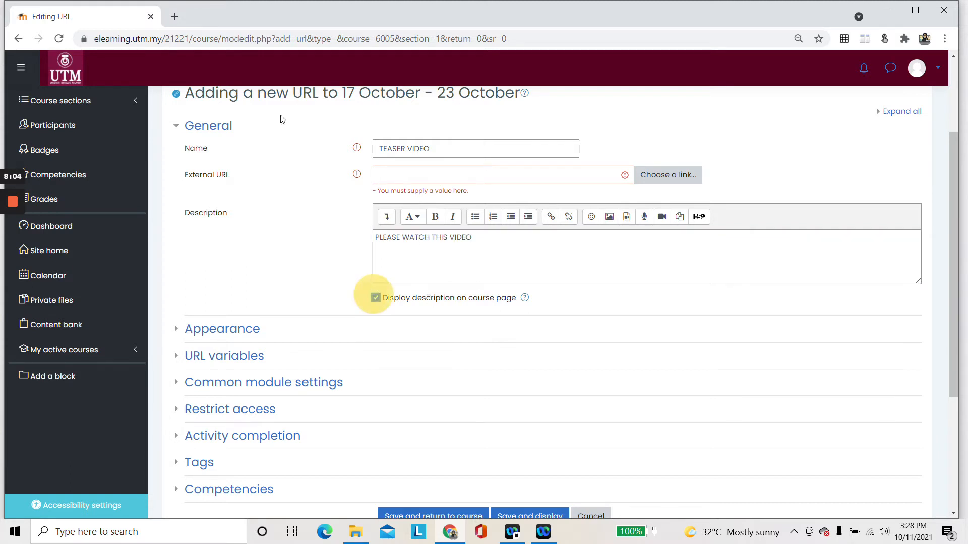
Step: Open YouTube in a new browser tab
click(176, 16)
text(YOU)
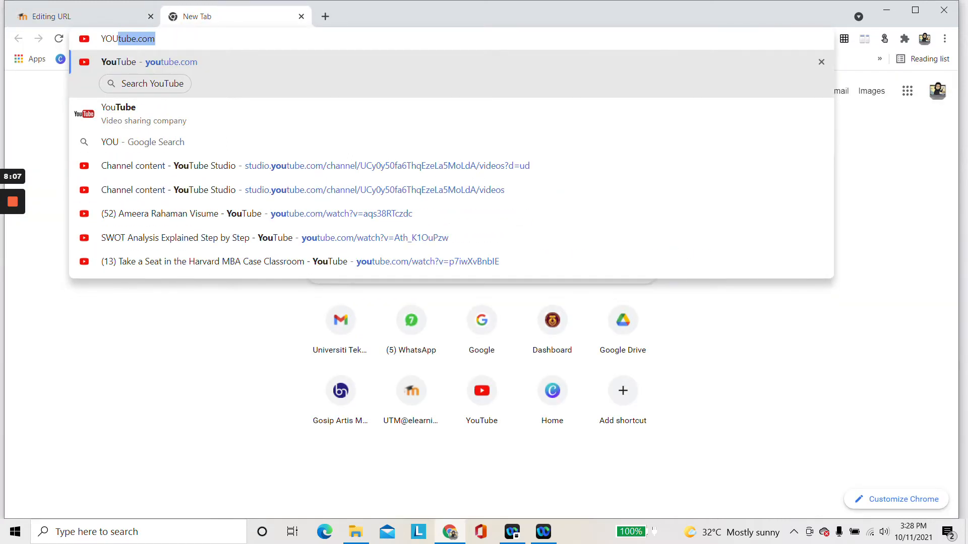
key(Return)
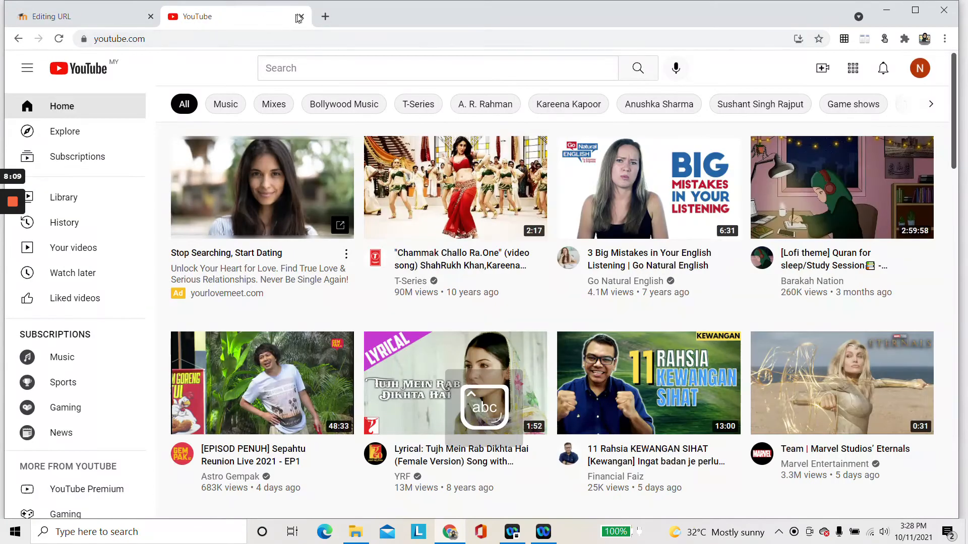
Step: Close the YouTube tab and return to the form for the new URL resource
click(300, 16)
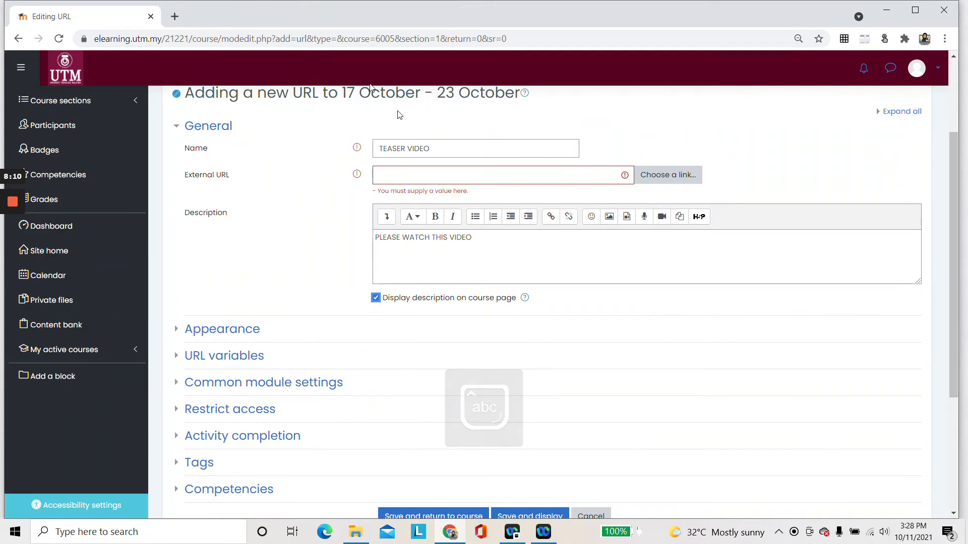
mouse_move(15, 177)
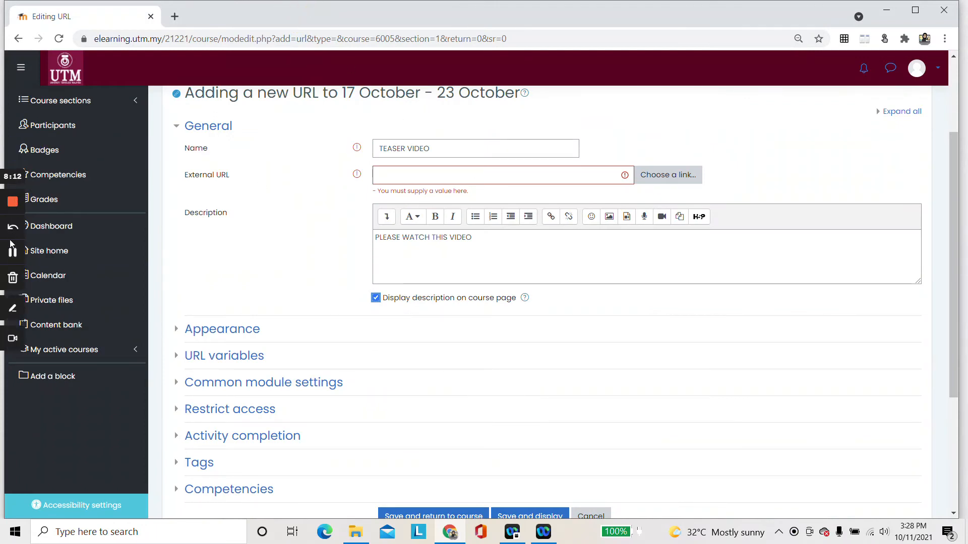
click(13, 252)
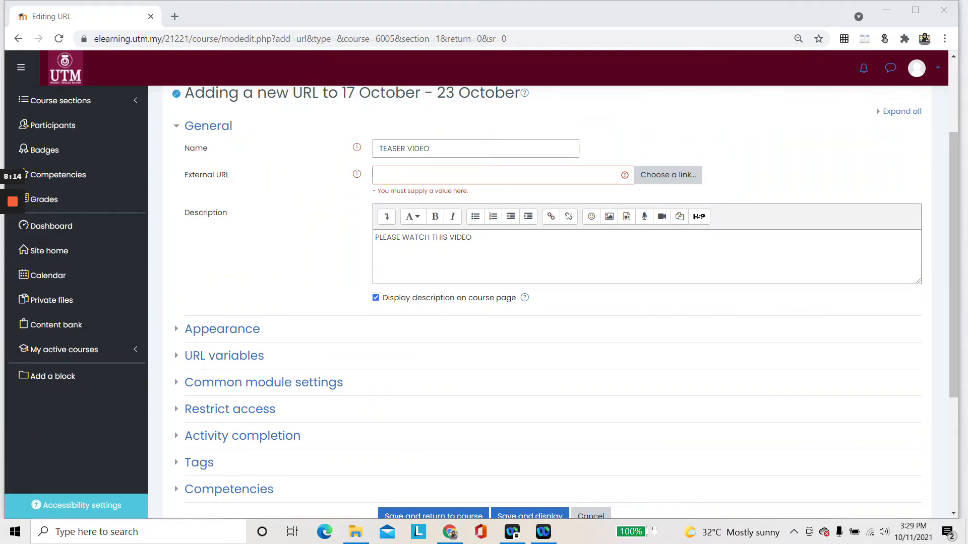
click(406, 176)
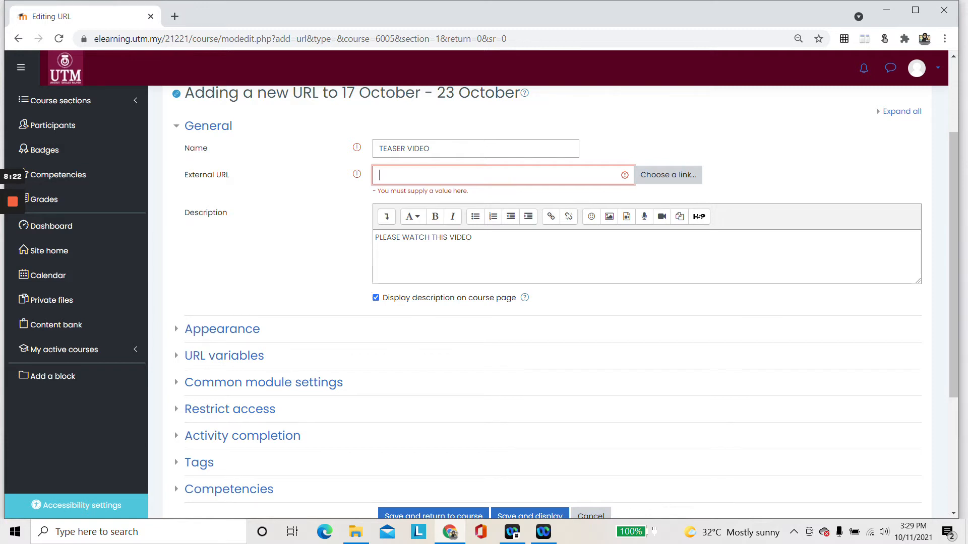
text(https://www.youtube.com/watch?v=2NWH0566ds)
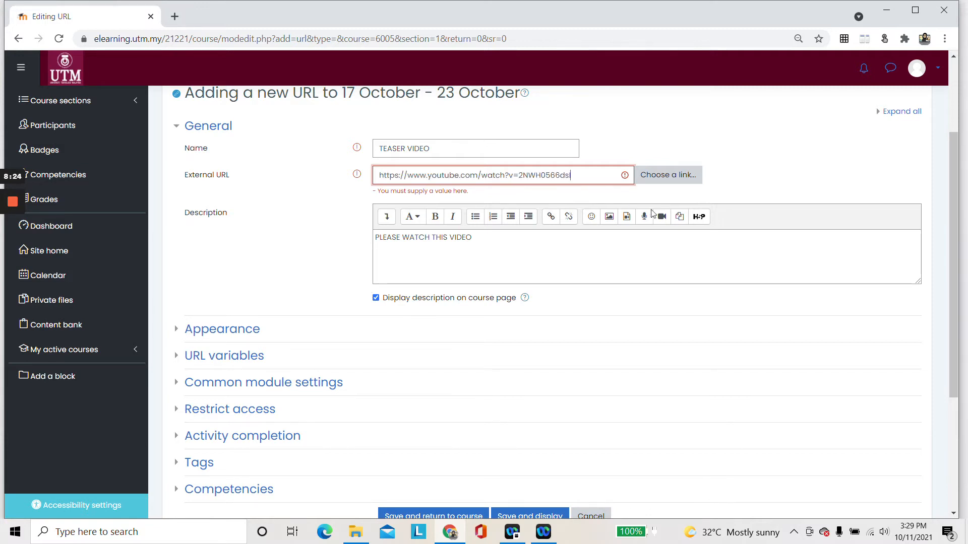
scroll(648, 282, down, 3)
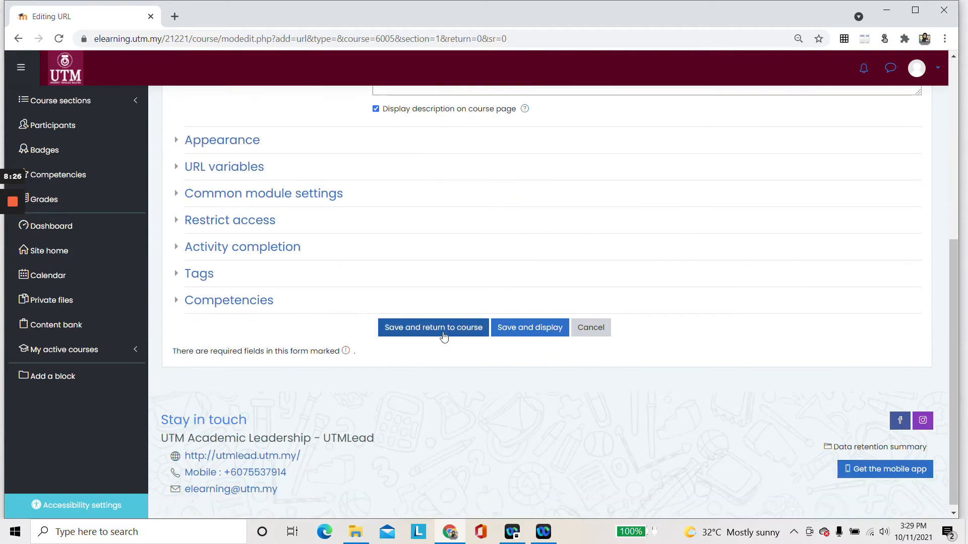
click(452, 328)
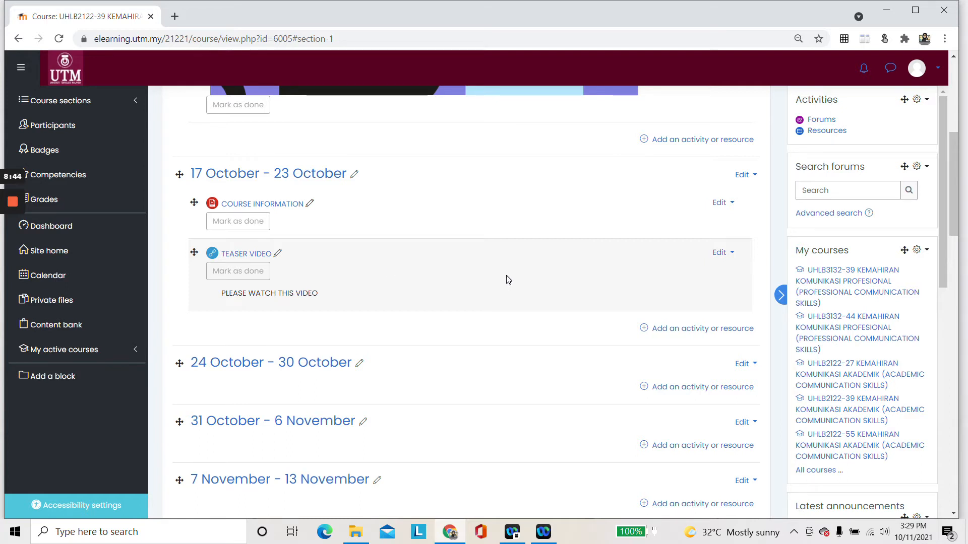
click(716, 330)
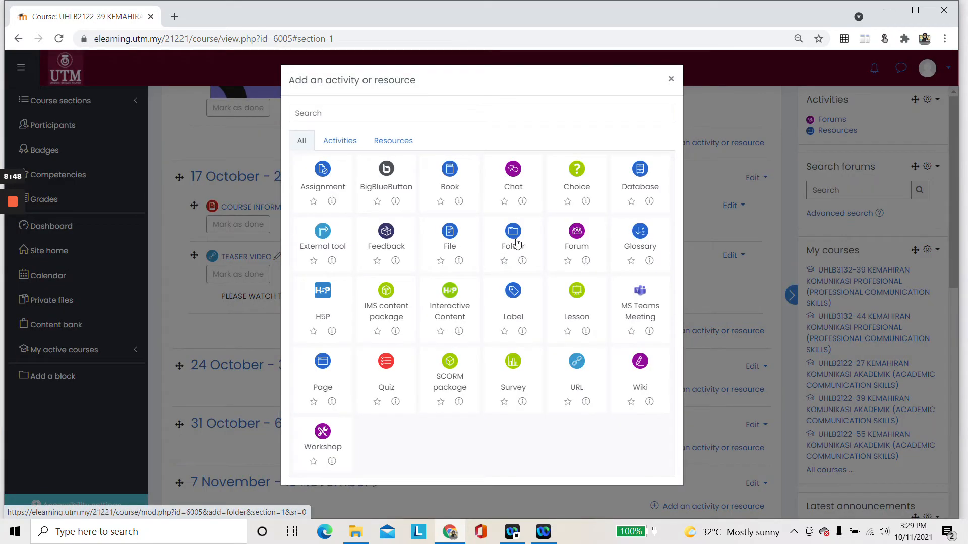
click(506, 303)
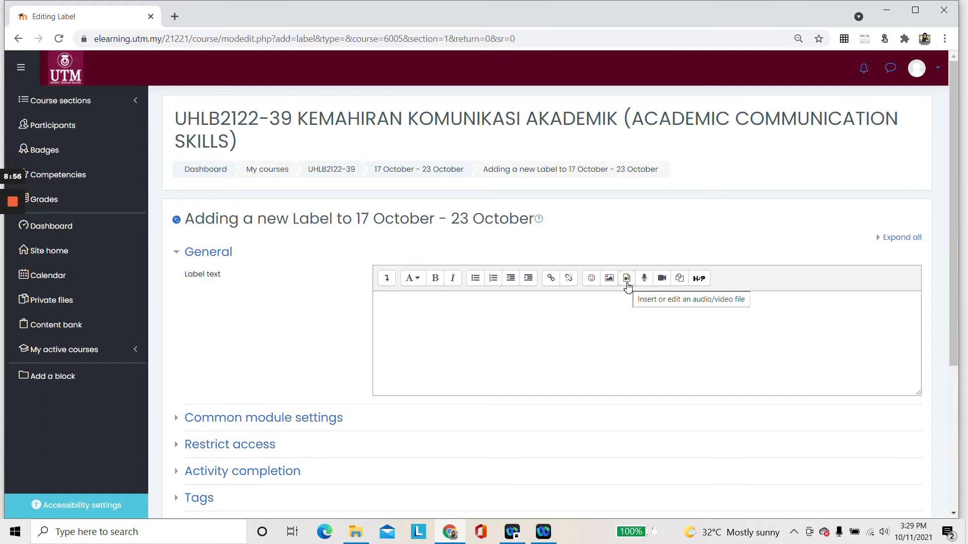
click(627, 279)
click(385, 257)
click(396, 287)
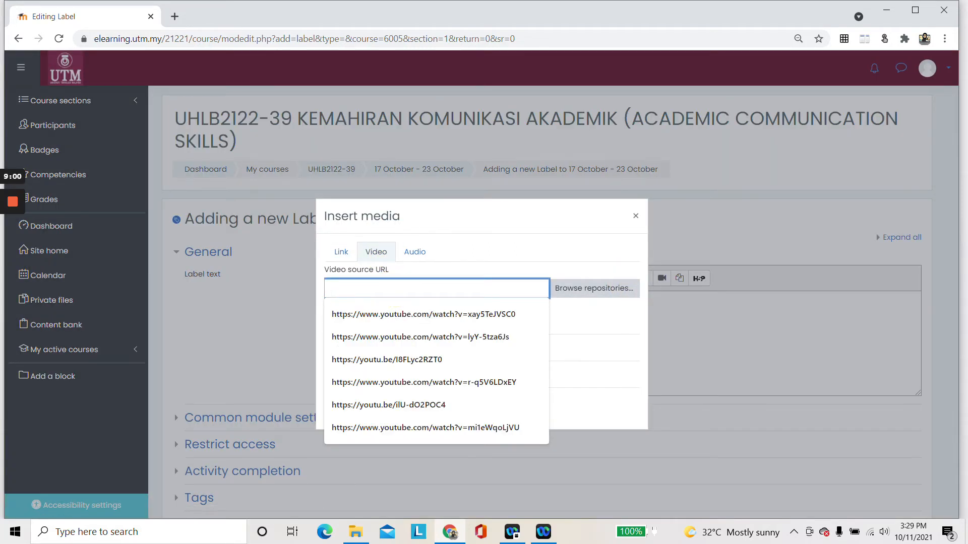
text(https://www.youtube.com/watch?v=2NWH0566ds)
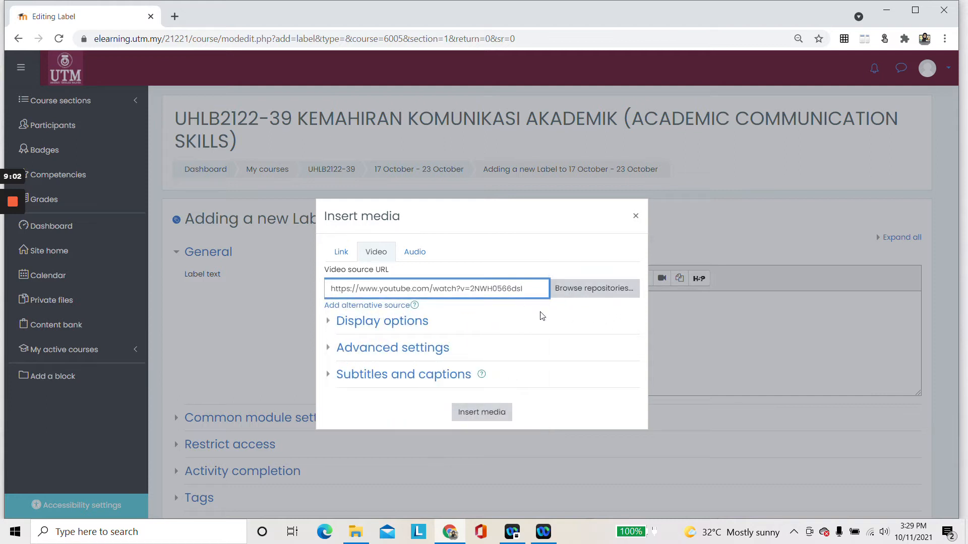
click(473, 417)
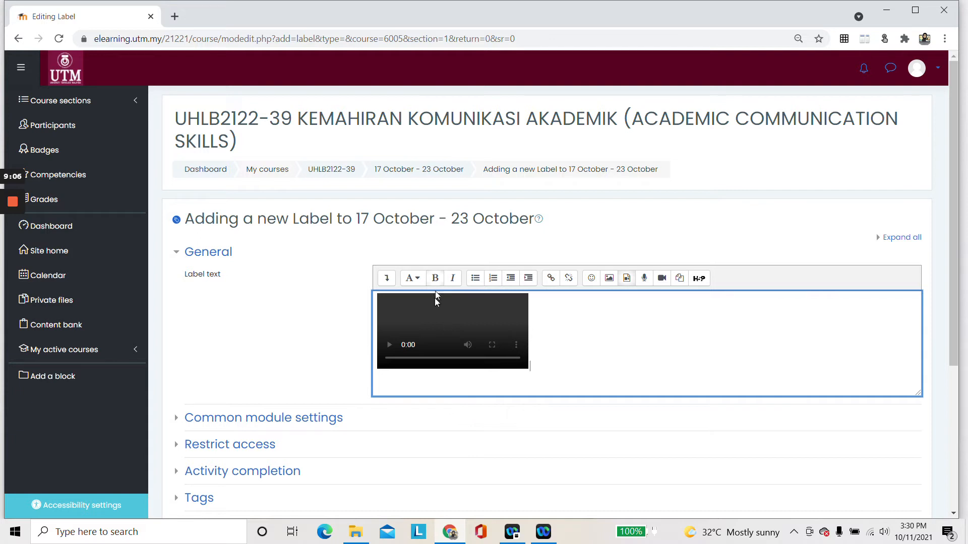
scroll(454, 403, down, 3)
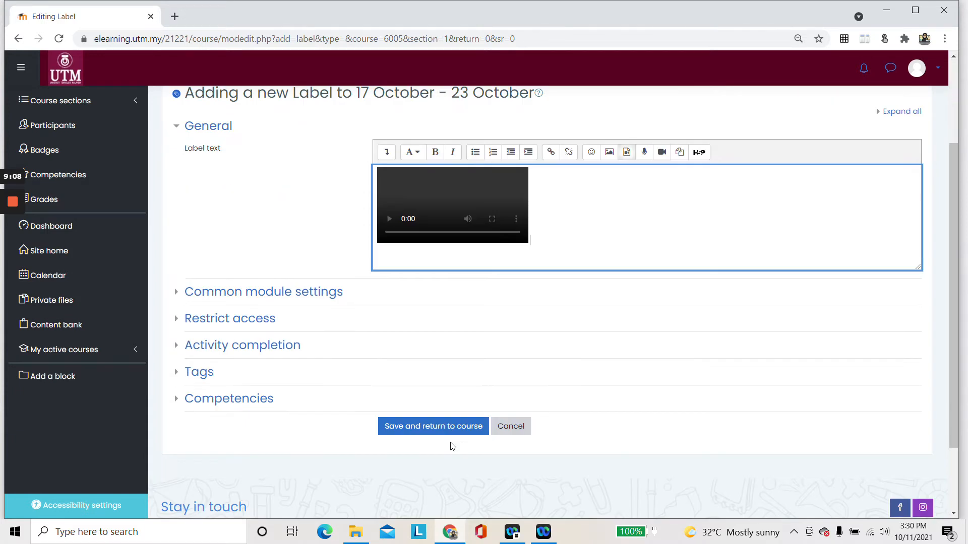
click(414, 429)
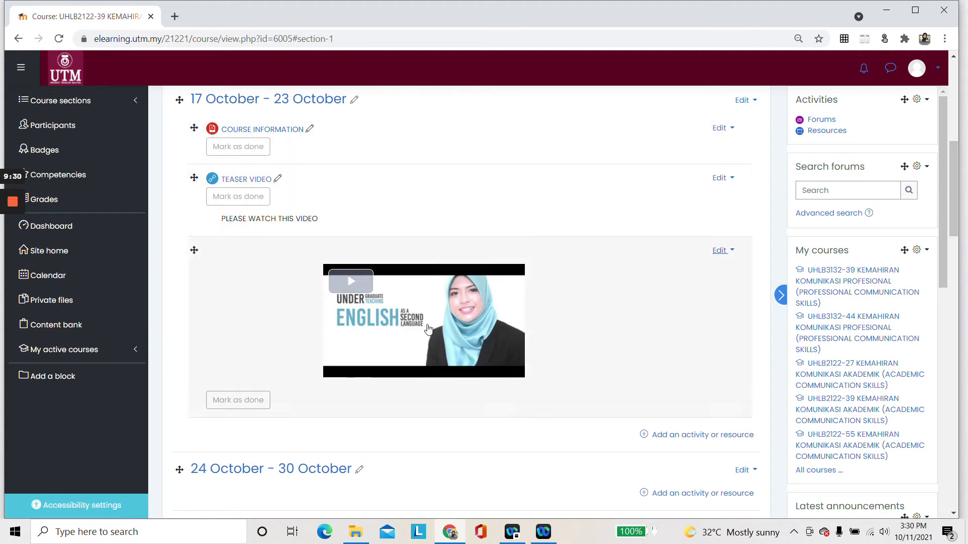
Step: Start a new assignment in the 24 October - 30 October section and name it "SUBMISSION OF OUTLINE (20%)"
scroll(395, 197, up, 1)
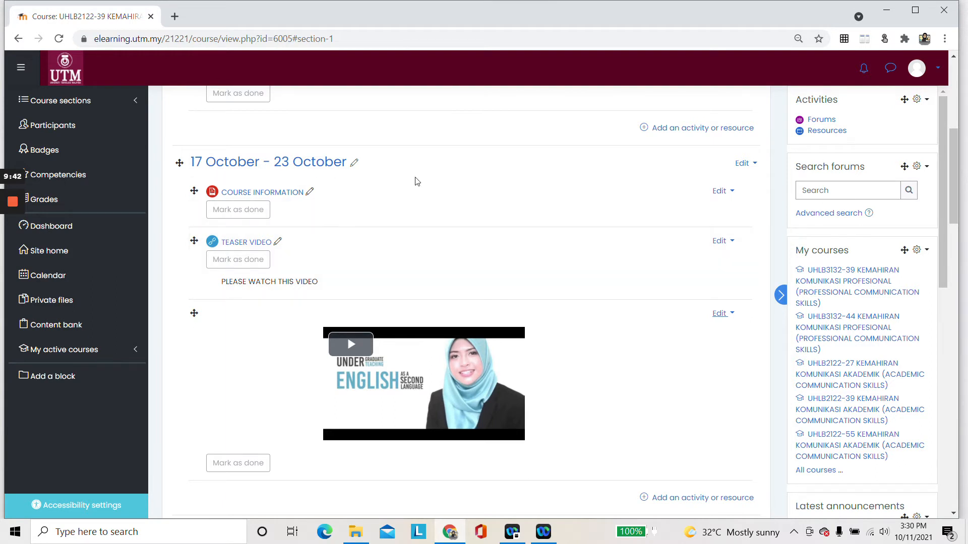
scroll(410, 258, down, 1)
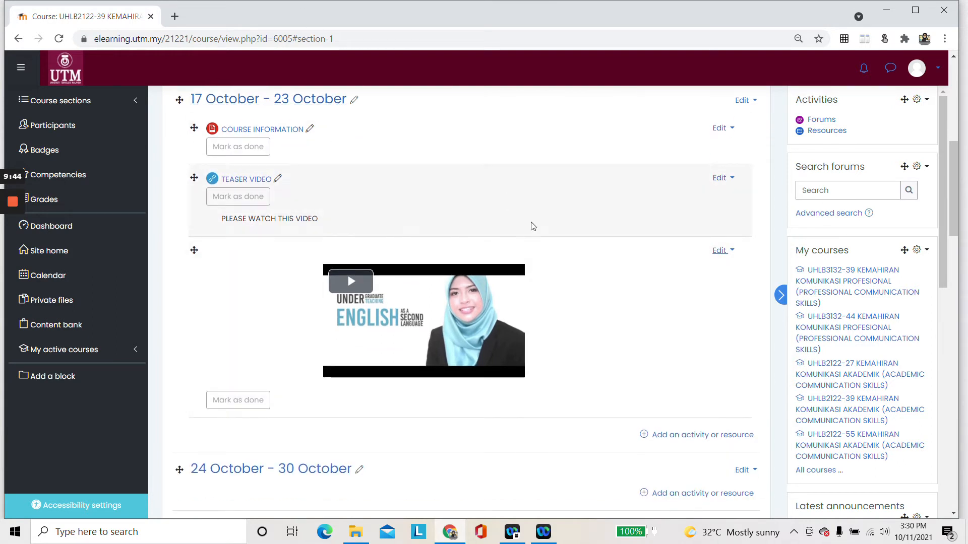
scroll(544, 242, down, 2)
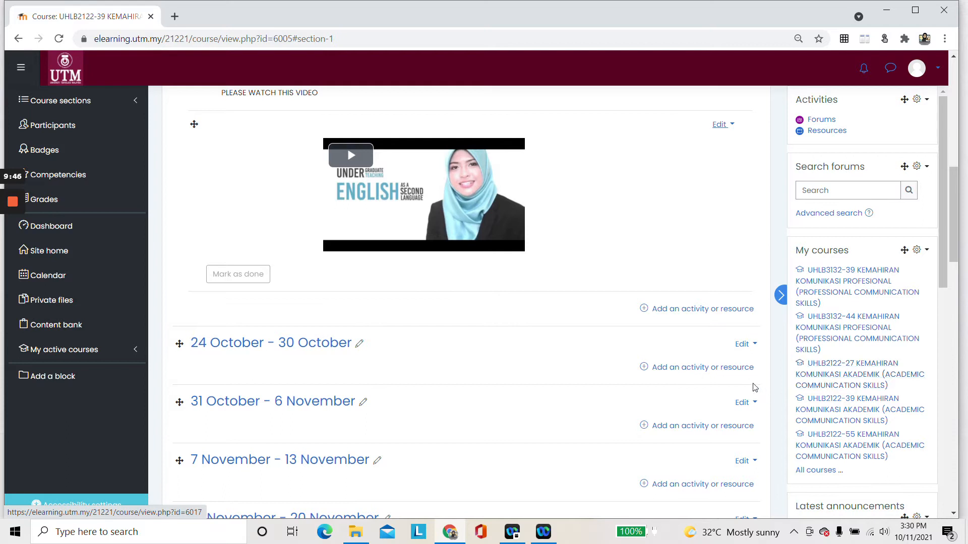
click(721, 370)
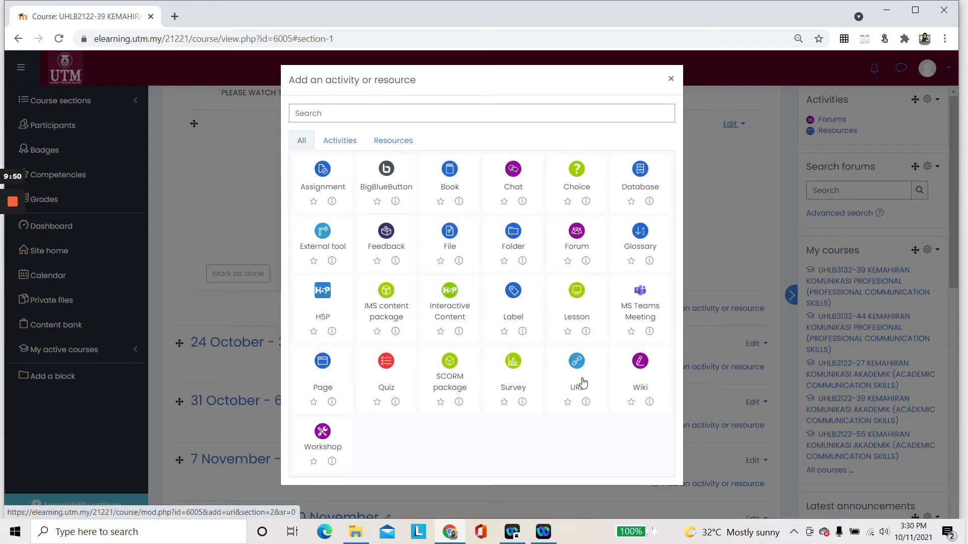
click(320, 174)
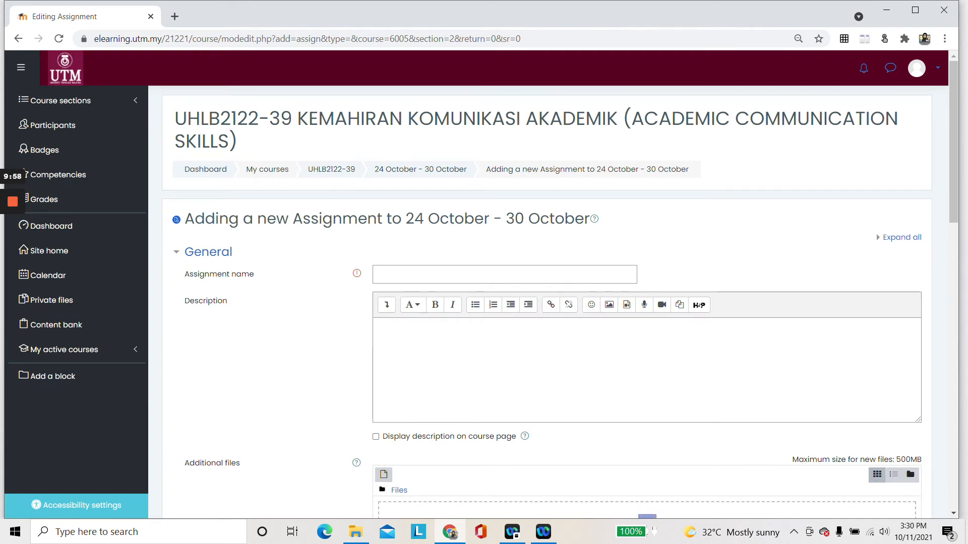
click(425, 273)
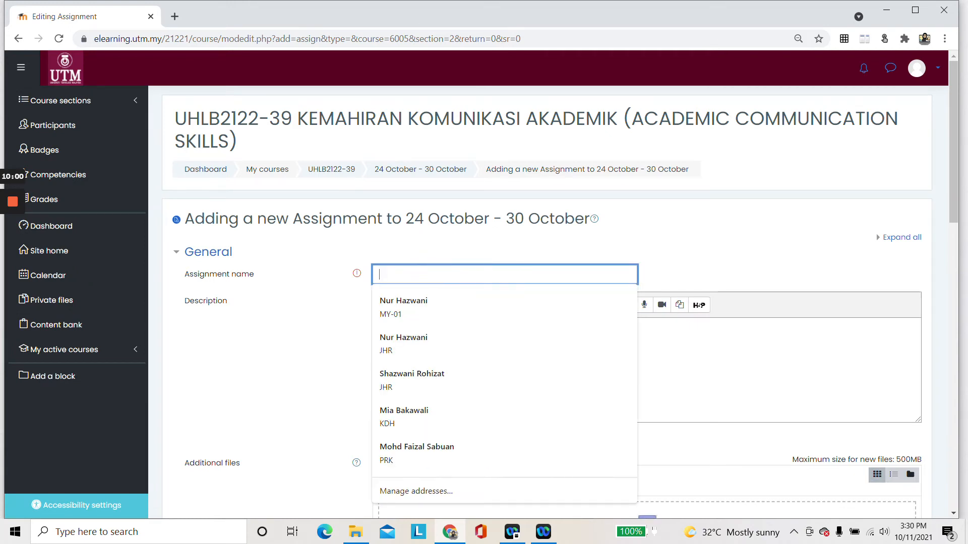
text(SUBMISSI)
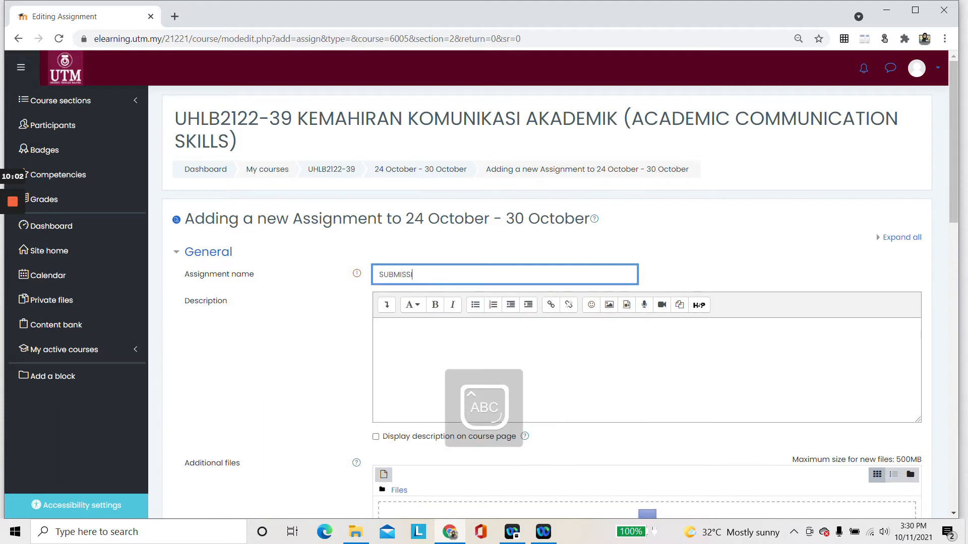
text(ON OF)
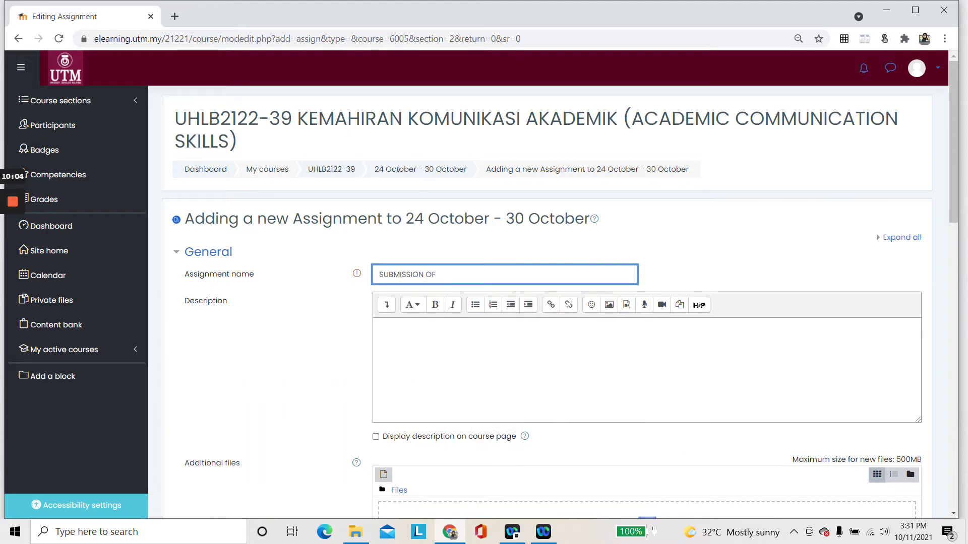
text( OUTLINE)
text(%)
Step: Leave the assignment description blank and enable its display on the course page
click(427, 346)
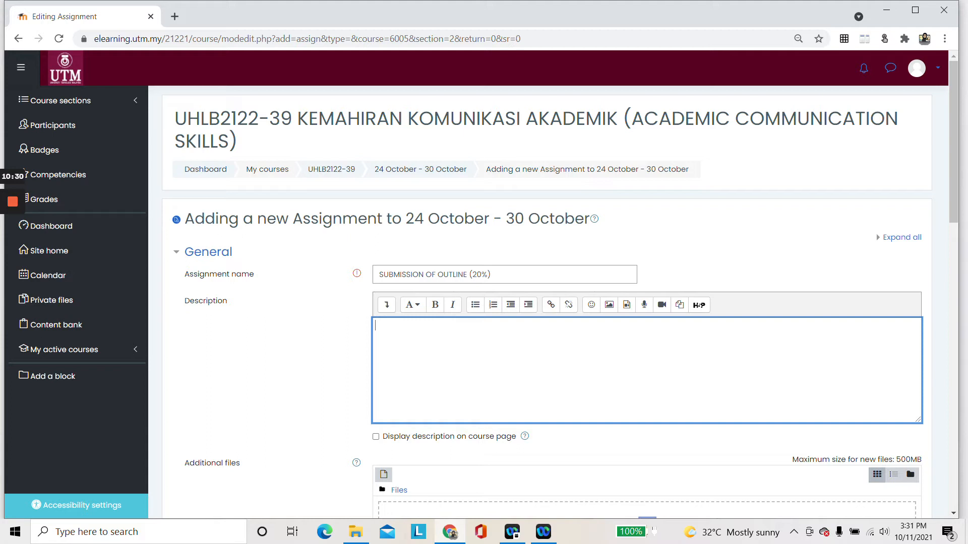
click(409, 440)
scroll(519, 382, down, 2)
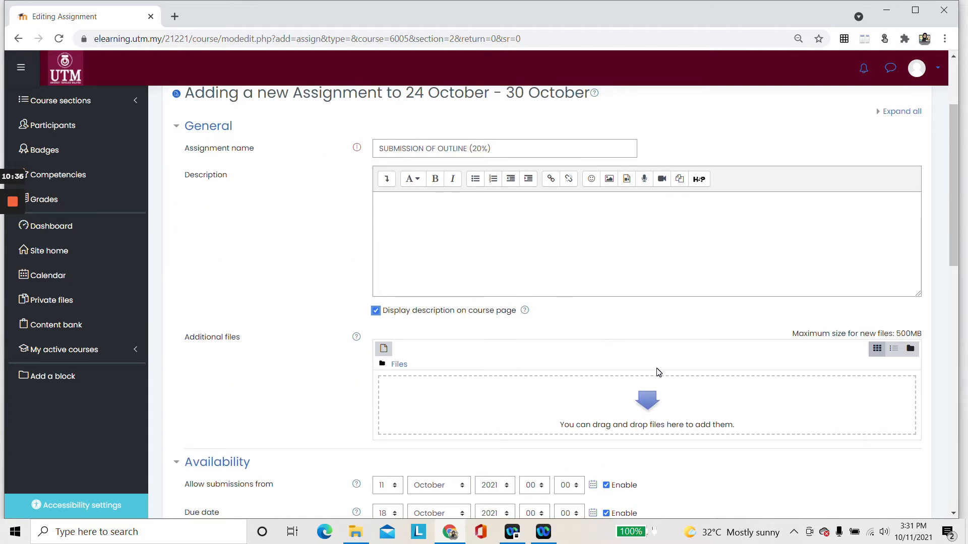
scroll(659, 372, down, 1)
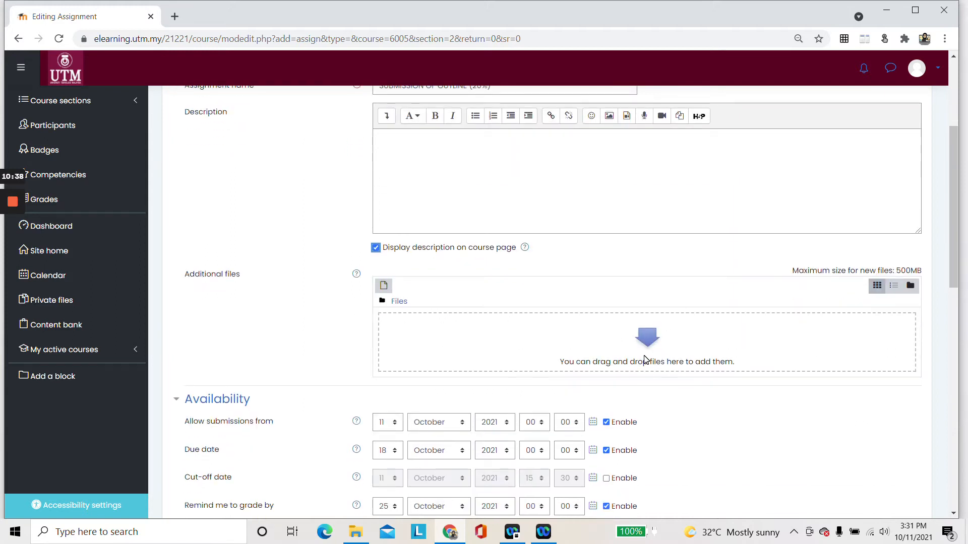
scroll(548, 317, up, 2)
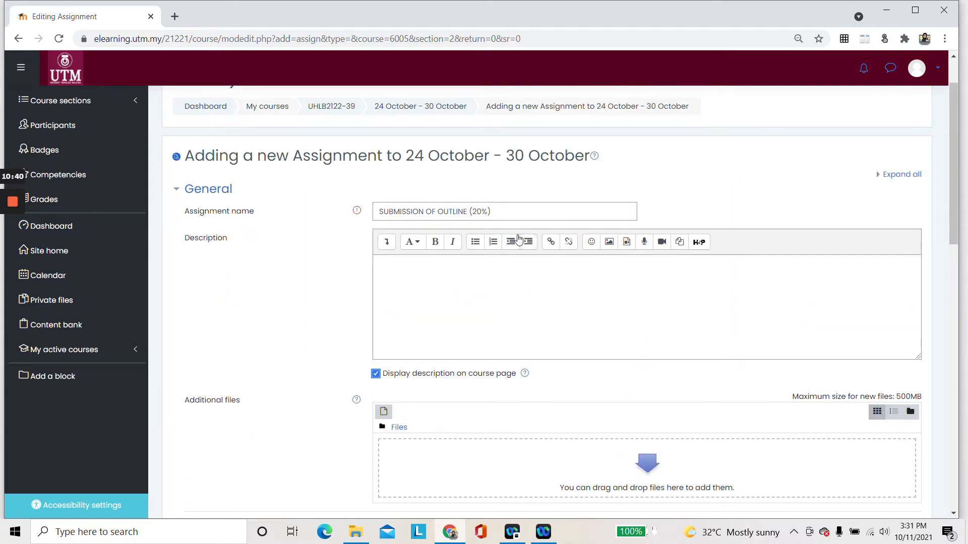
scroll(658, 328, down, 2)
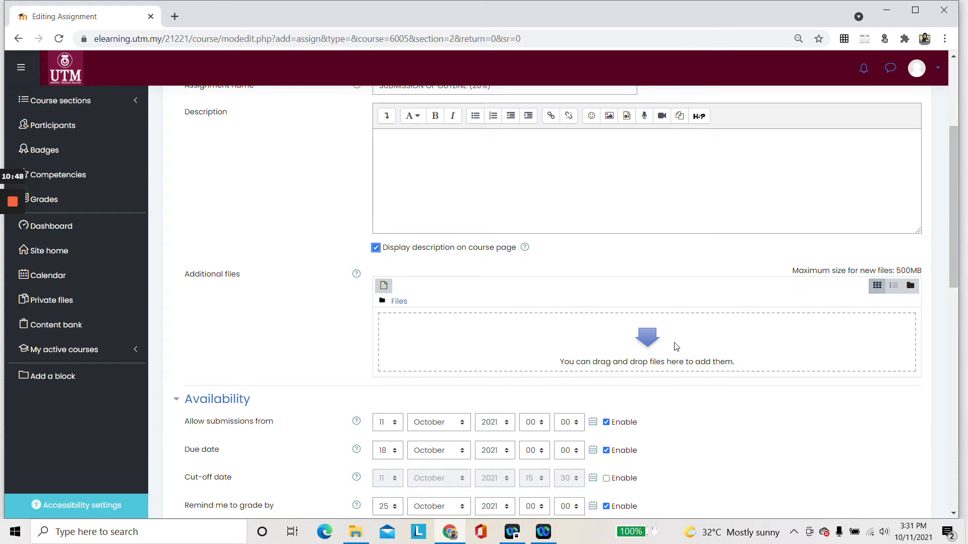
scroll(676, 346, down, 2)
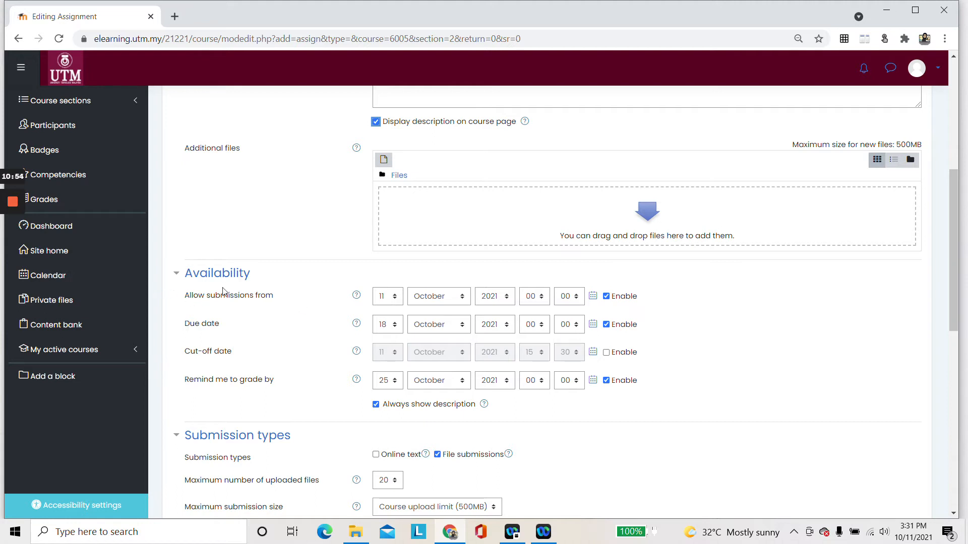
click(391, 298)
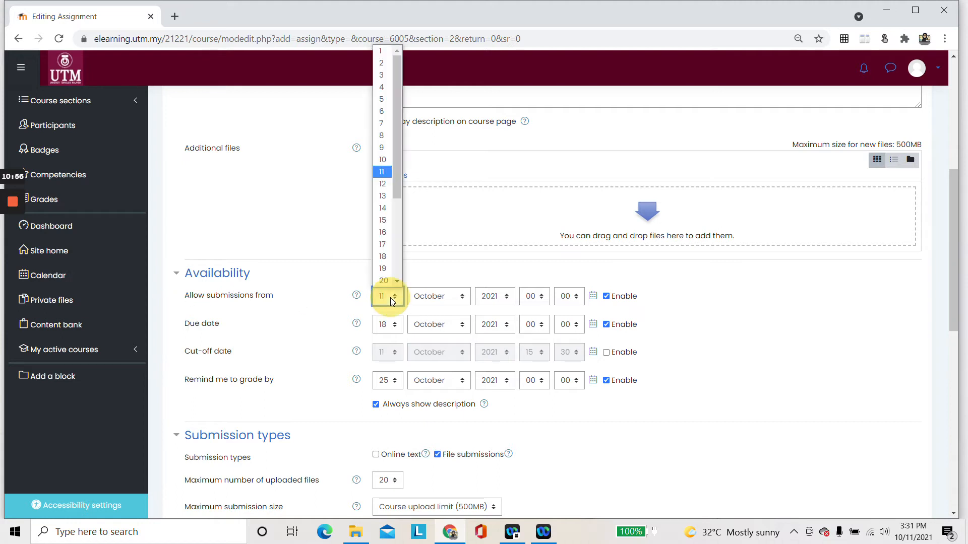
click(392, 299)
click(542, 299)
click(538, 298)
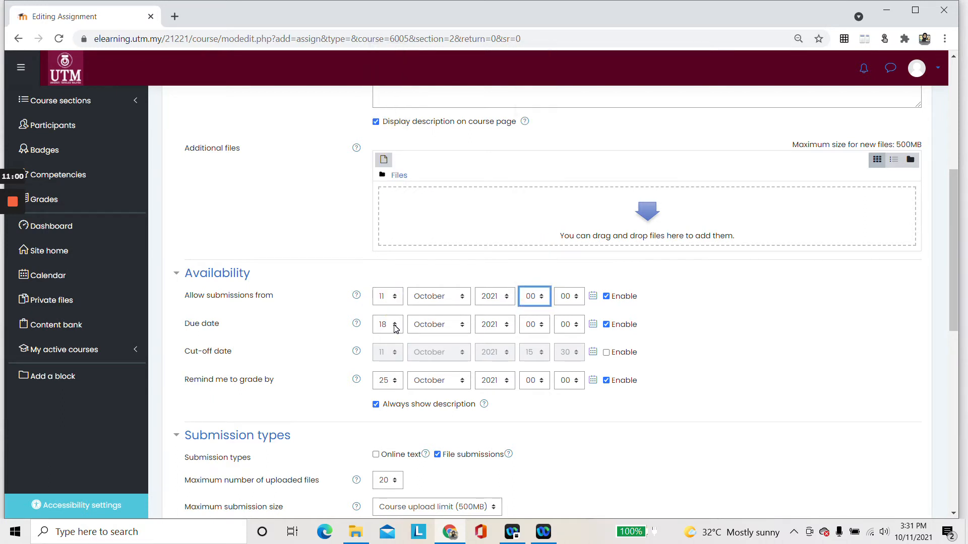
click(607, 352)
click(607, 352)
Step: Set the assignment's due time on 18 October 2021 to 23:55
click(535, 324)
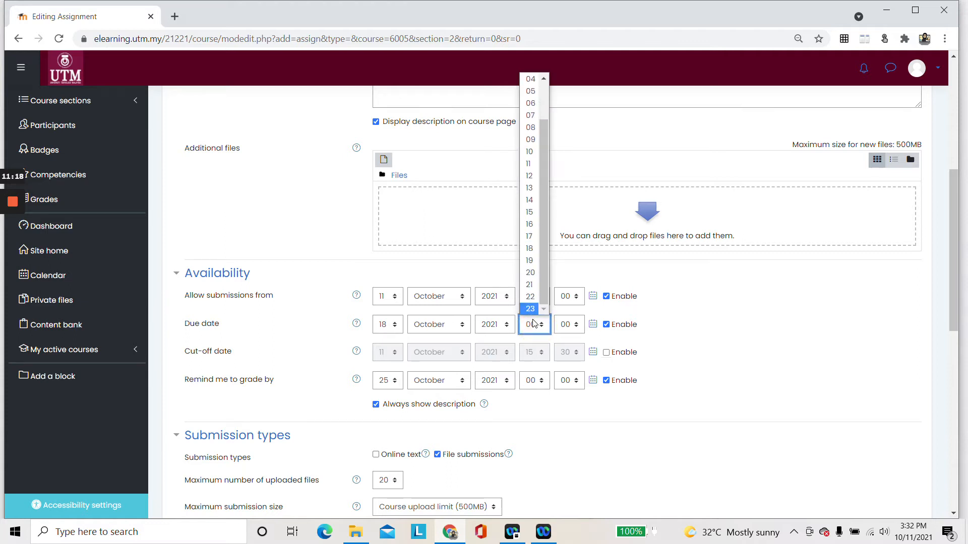
click(530, 309)
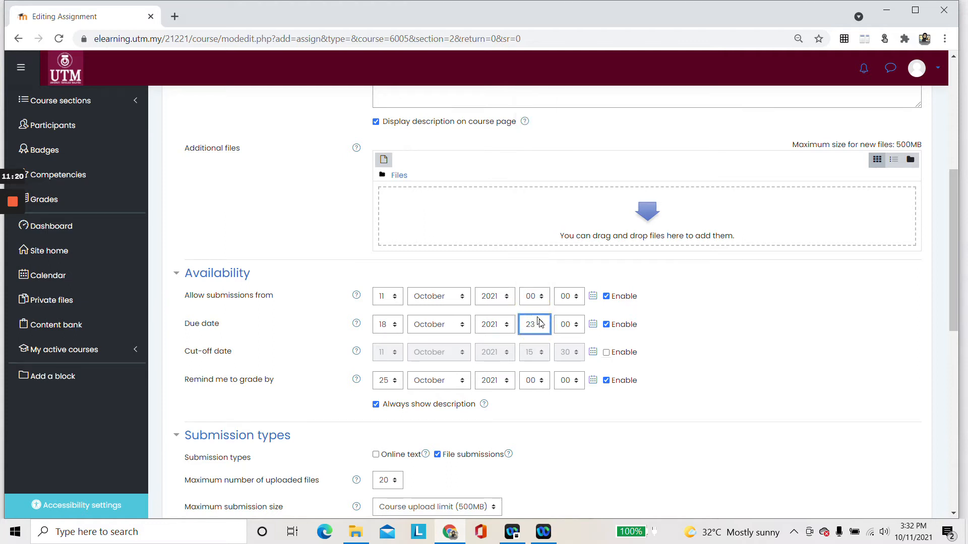
click(568, 325)
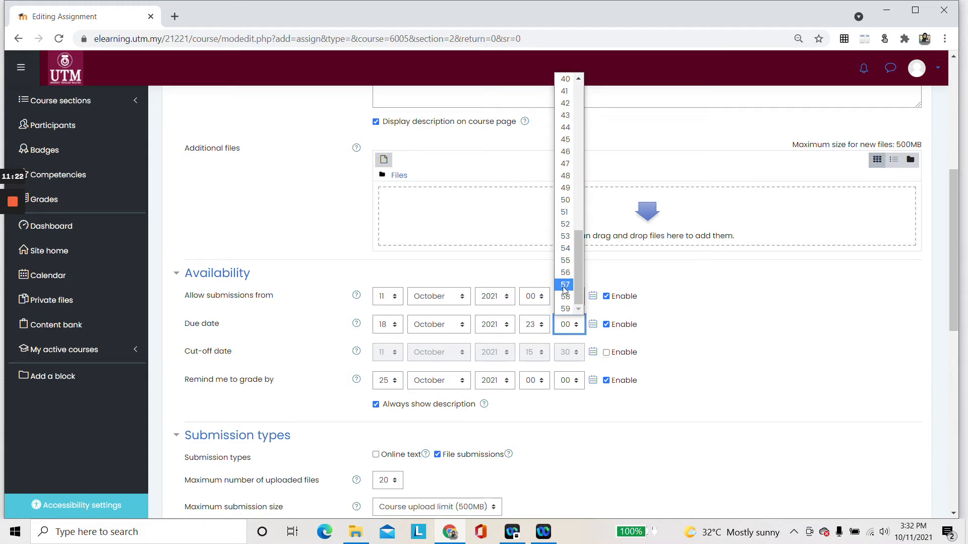
click(565, 261)
scroll(625, 347, down, 7)
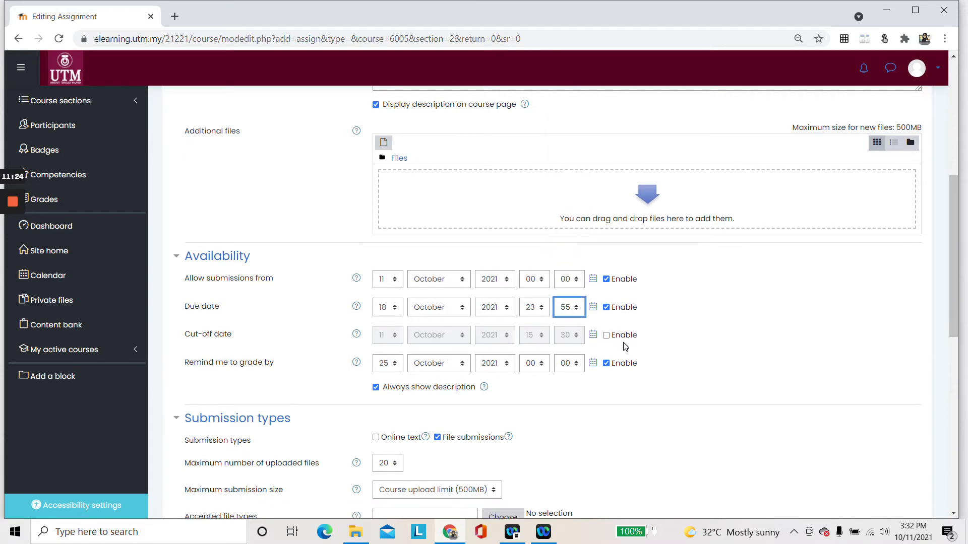
scroll(661, 330, up, 4)
scroll(658, 335, up, 2)
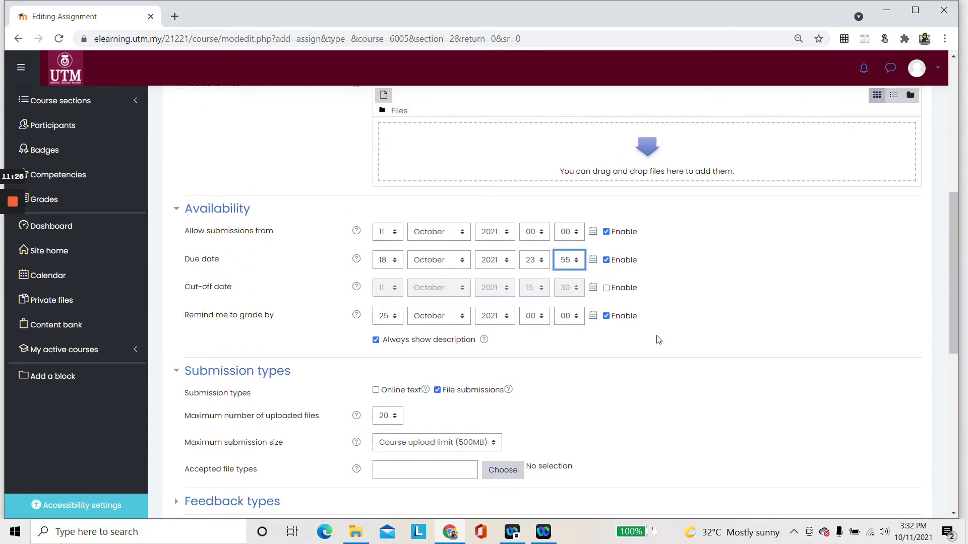
Step: Expand the assignment's activity completion settings and review the completion tracking options alongside the other settings
scroll(656, 337, down, 8)
click(273, 250)
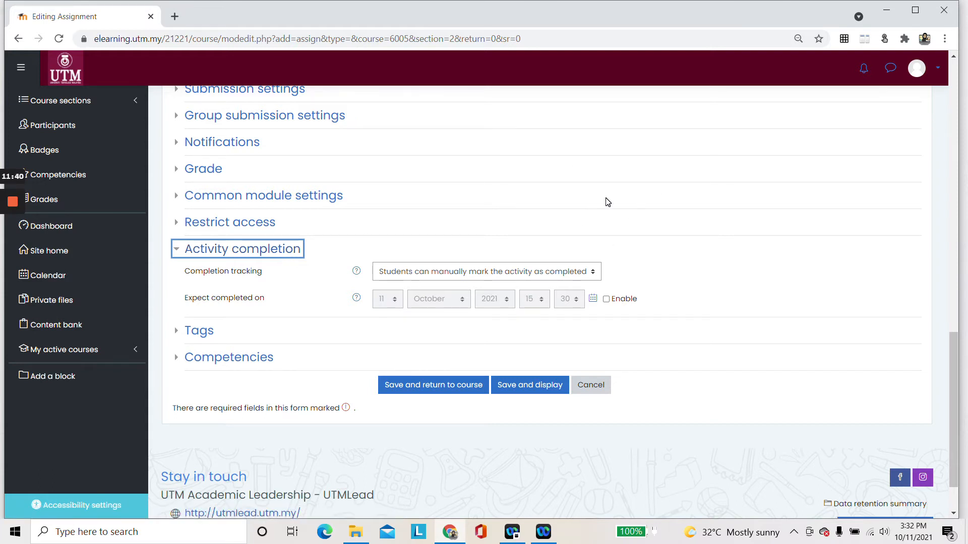
scroll(443, 279, up, 3)
scroll(442, 280, down, 5)
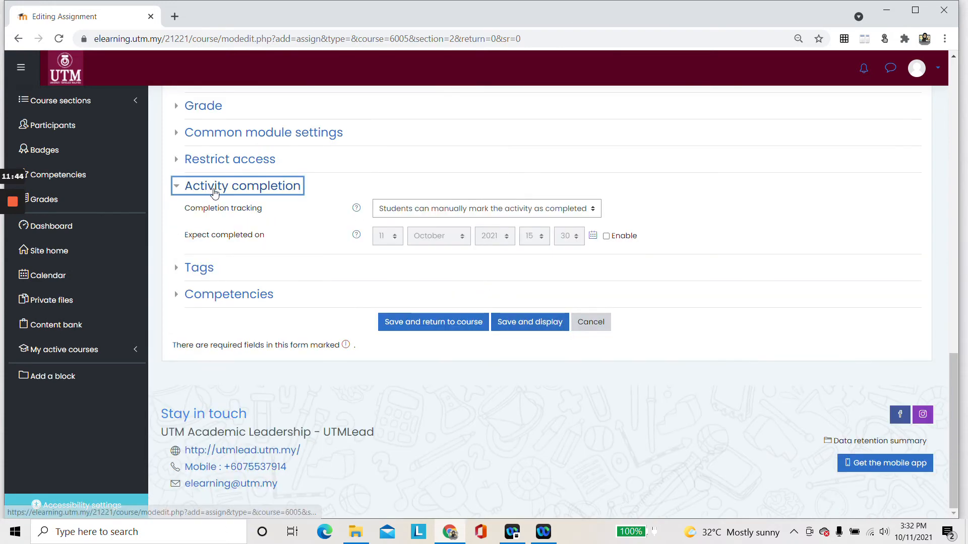
scroll(291, 238, up, 4)
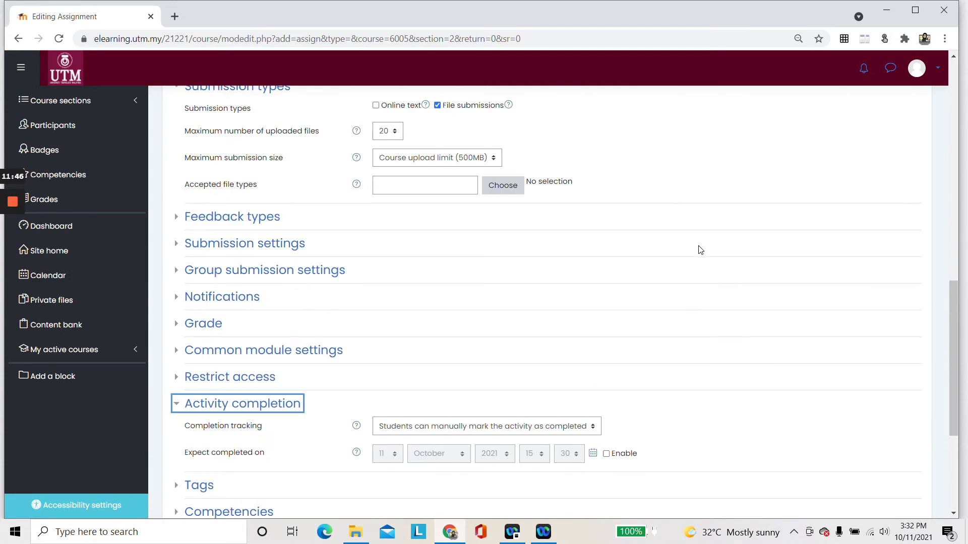
scroll(289, 279, down, 3)
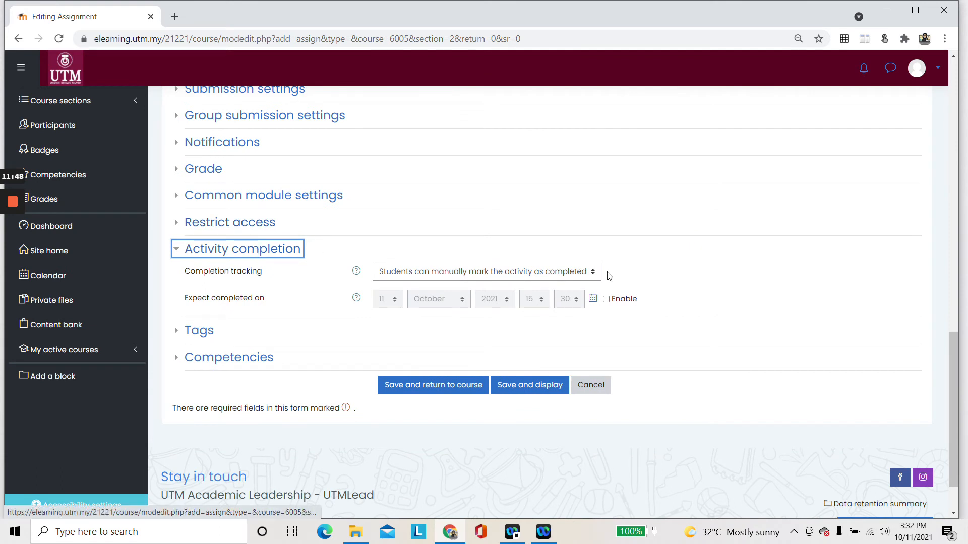
click(609, 300)
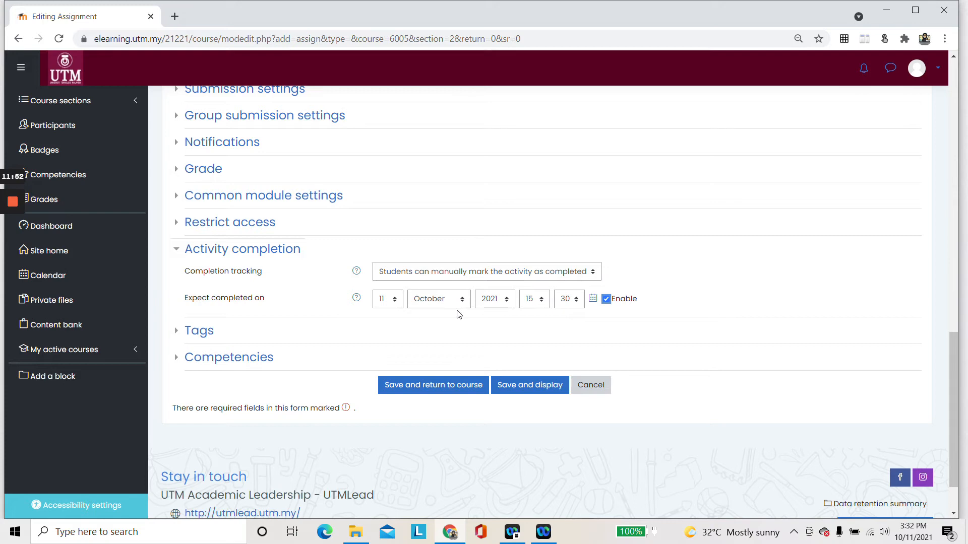
scroll(724, 334, up, 5)
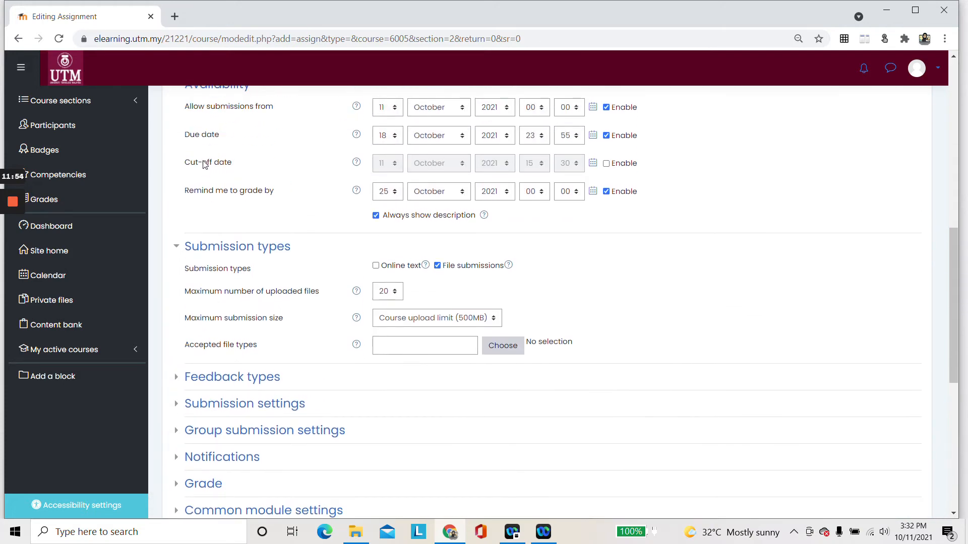
scroll(595, 152, down, 6)
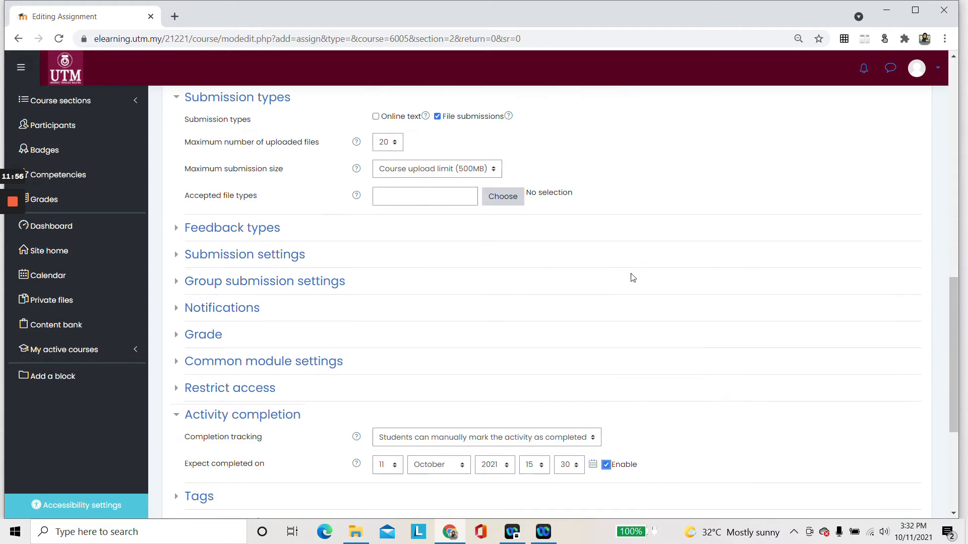
click(608, 237)
click(610, 241)
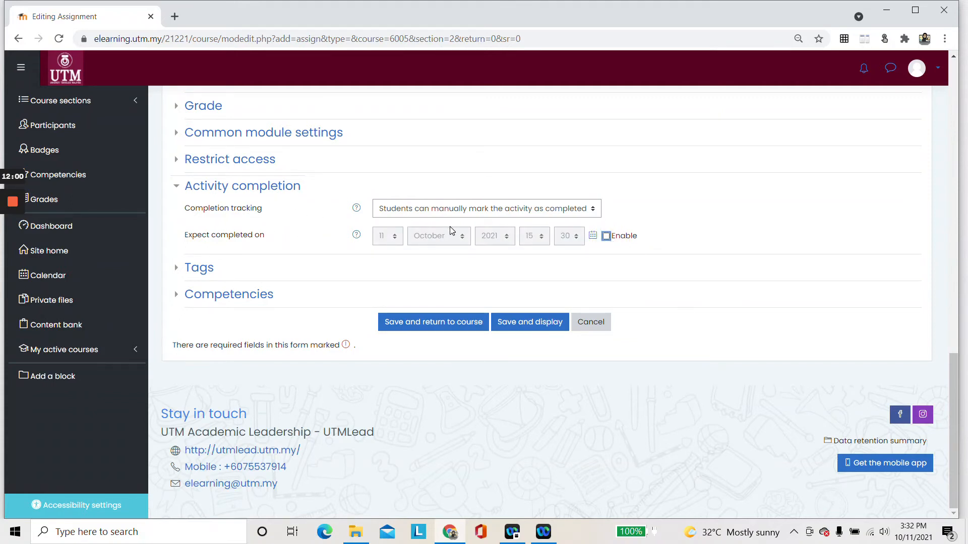
Step: Check the assignment's availability and submission settings, and save it back to the course
scroll(480, 268, up, 7)
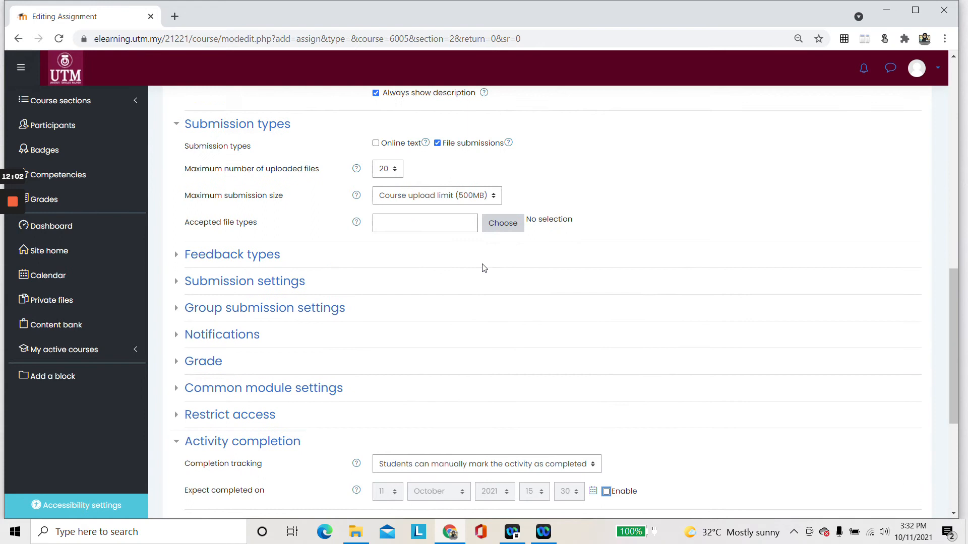
scroll(493, 271, up, 2)
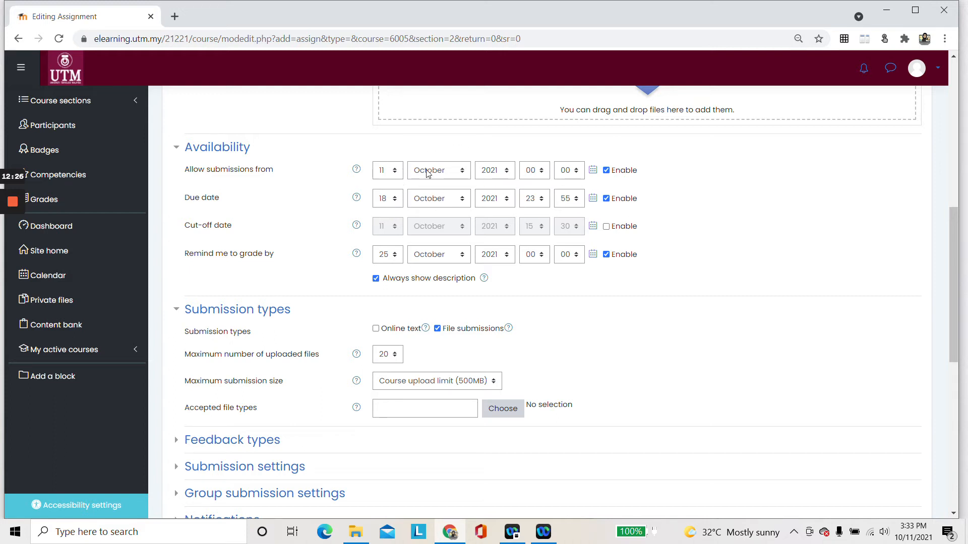
scroll(698, 298, down, 1)
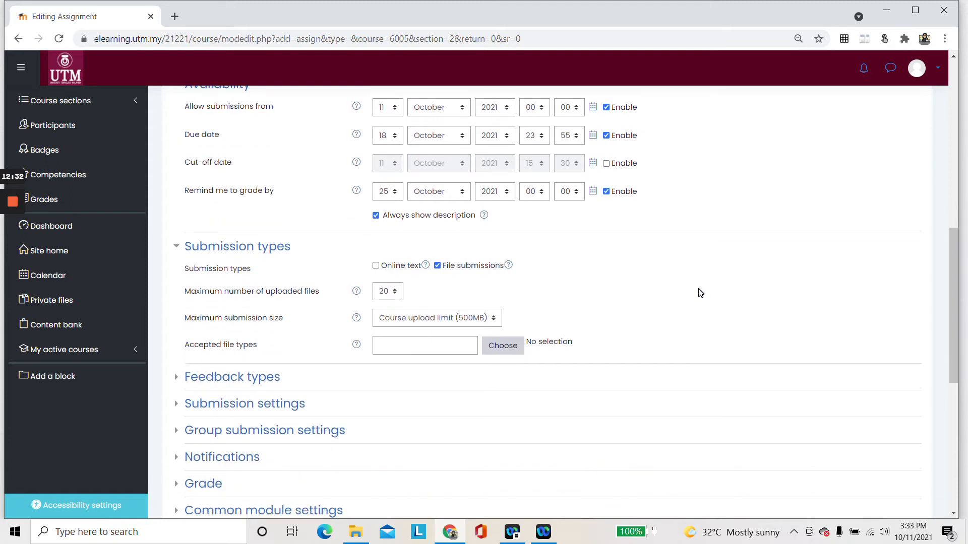
scroll(699, 293, down, 4)
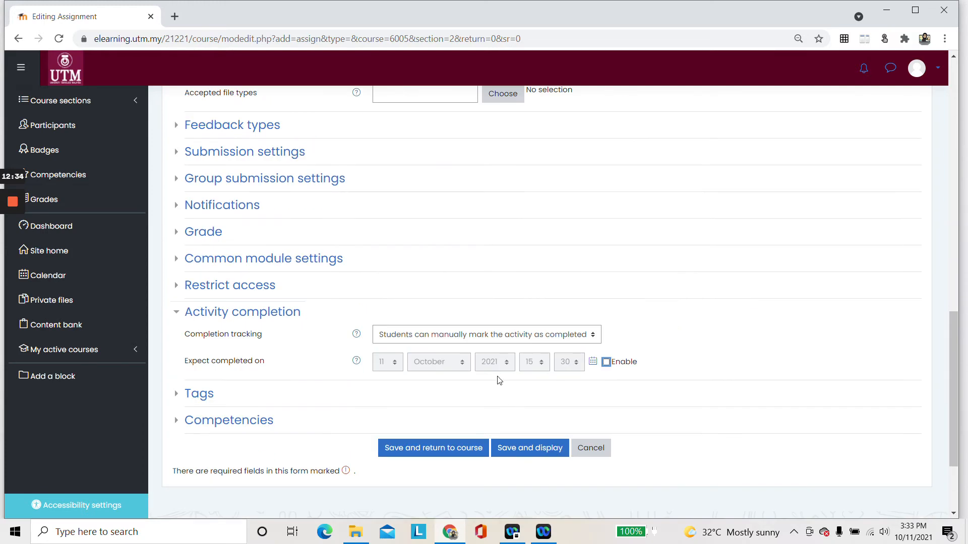
scroll(555, 244, up, 4)
scroll(569, 245, down, 6)
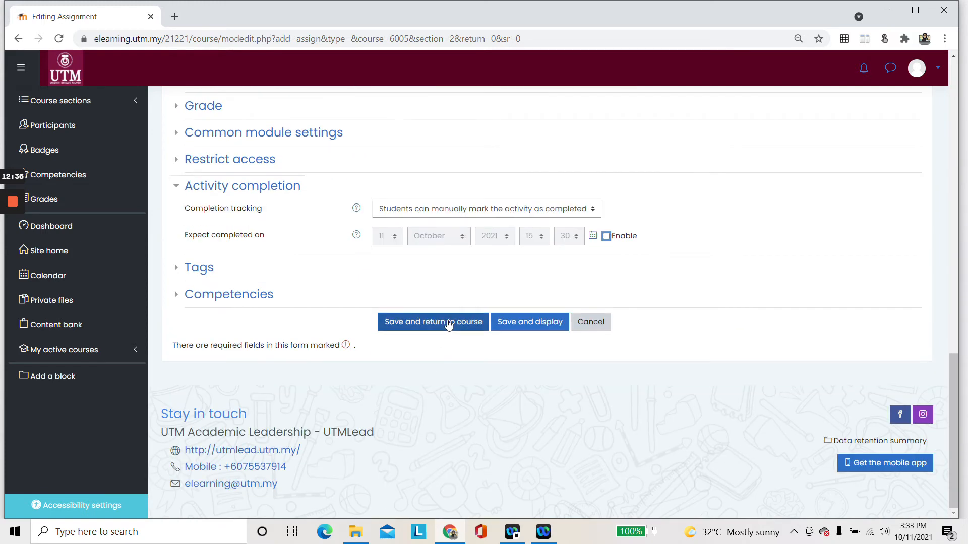
click(447, 324)
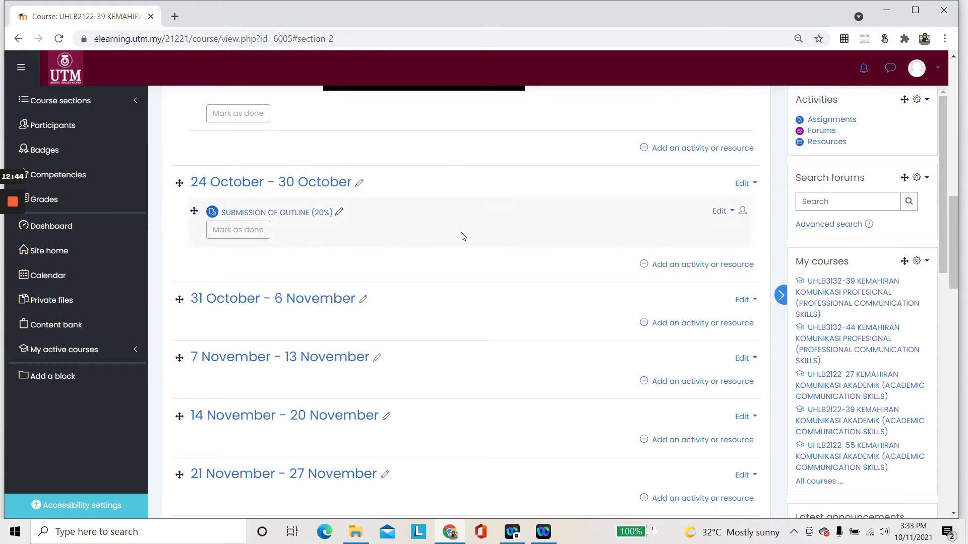
Step: Switch the course view to the Student role
scroll(434, 256, up, 12)
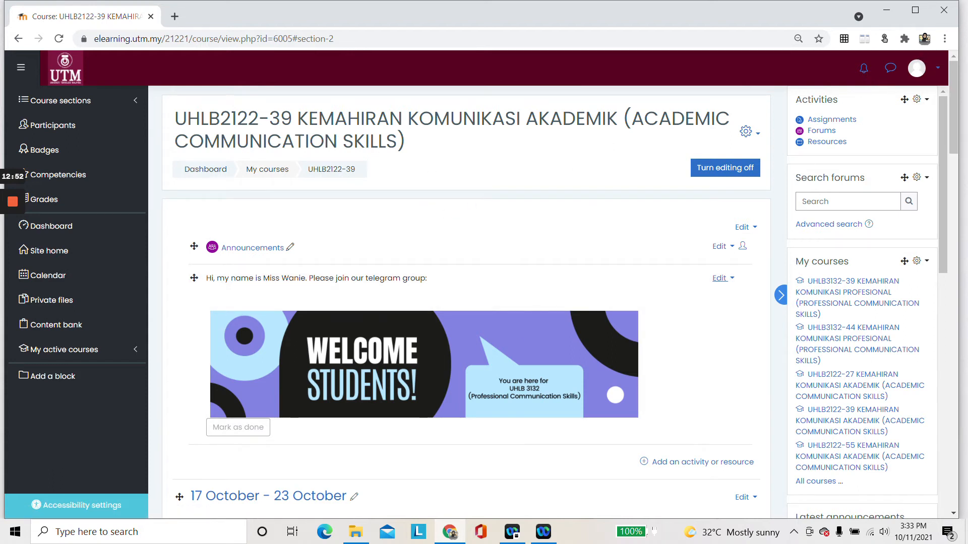
click(943, 66)
click(943, 68)
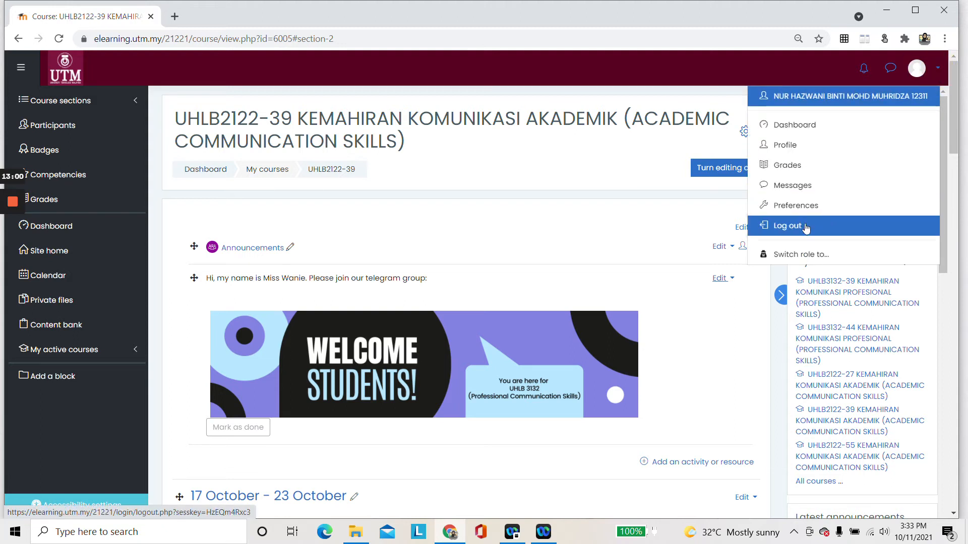
click(801, 257)
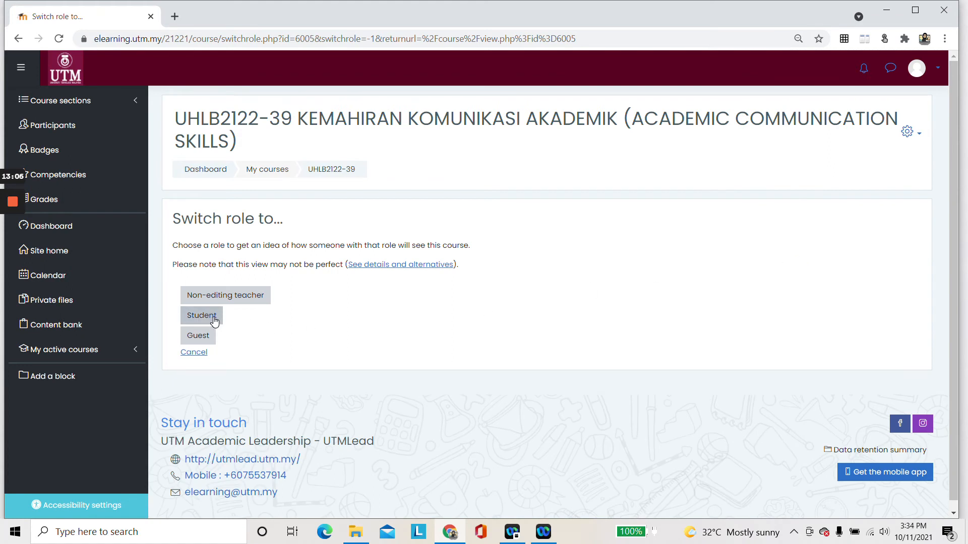
click(215, 321)
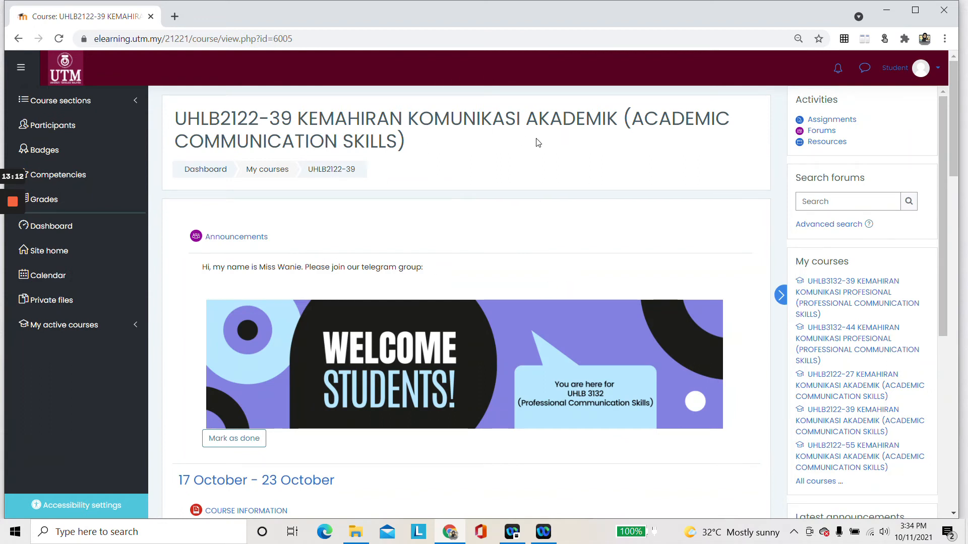
Step: Examine how the welcome label, course information, teaser video and outline submission appear to a student
scroll(583, 165, down, 6)
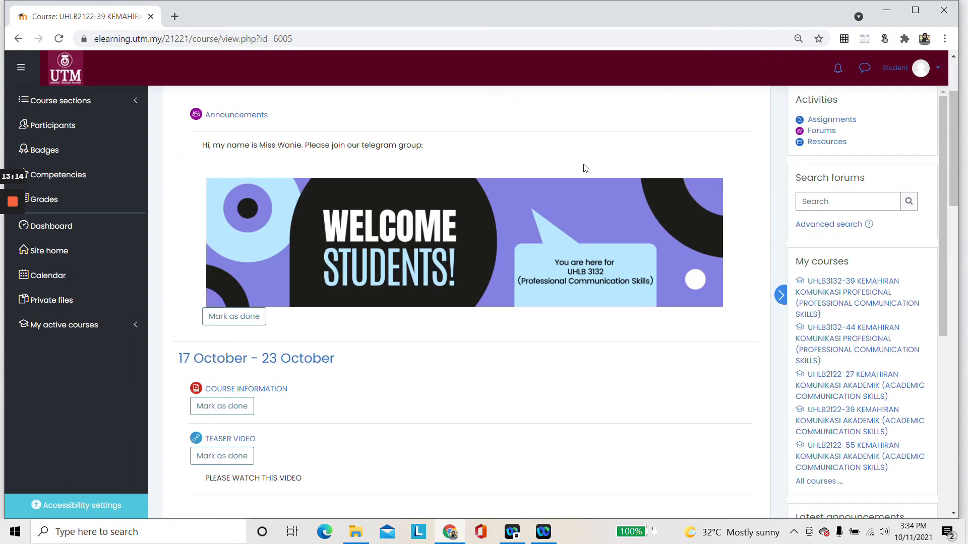
scroll(584, 167, down, 4)
scroll(361, 199, up, 8)
scroll(266, 275, down, 6)
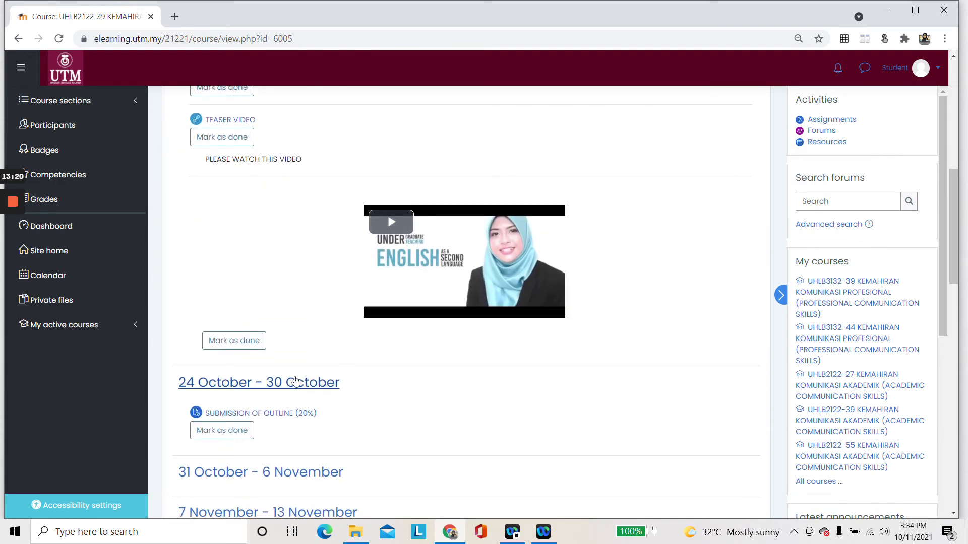
scroll(460, 404, down, 1)
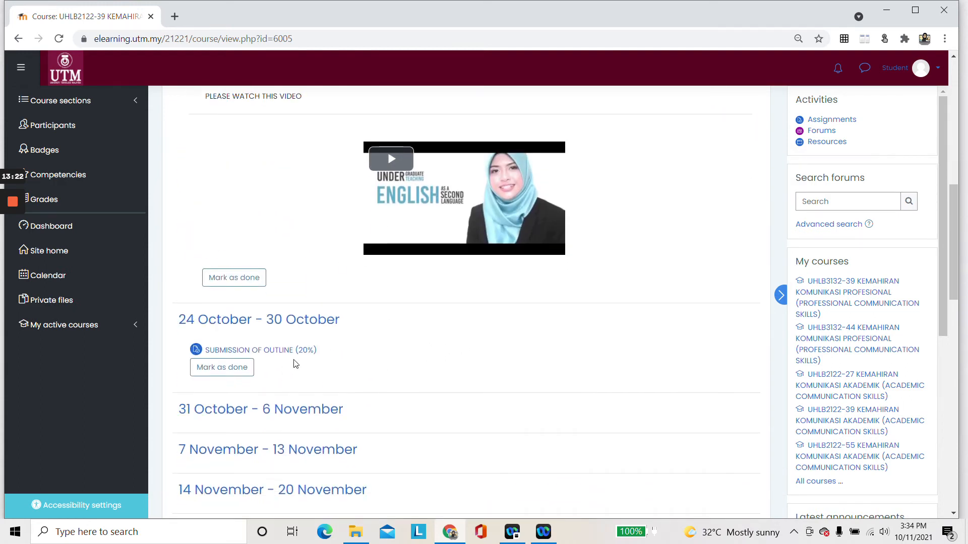
scroll(363, 382, up, 1)
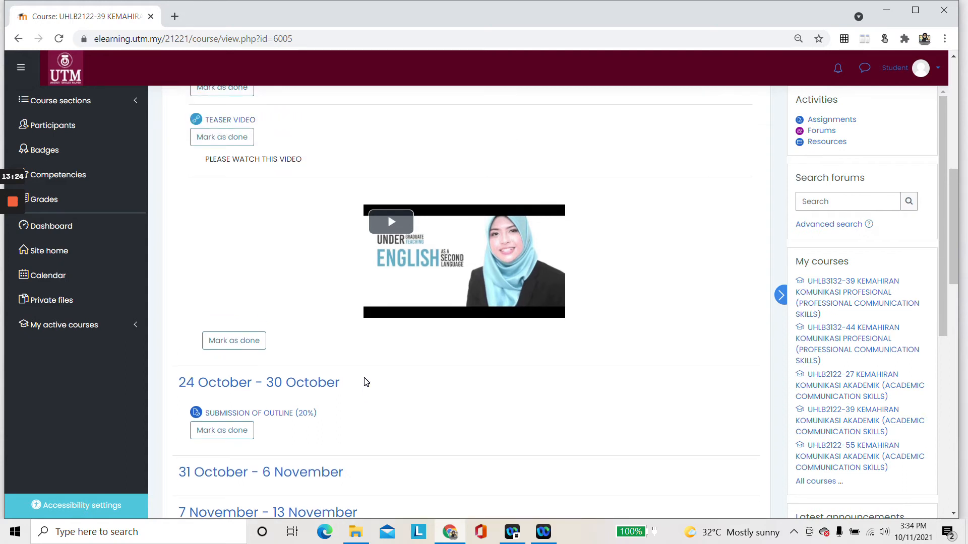
scroll(367, 382, up, 2)
scroll(366, 382, down, 3)
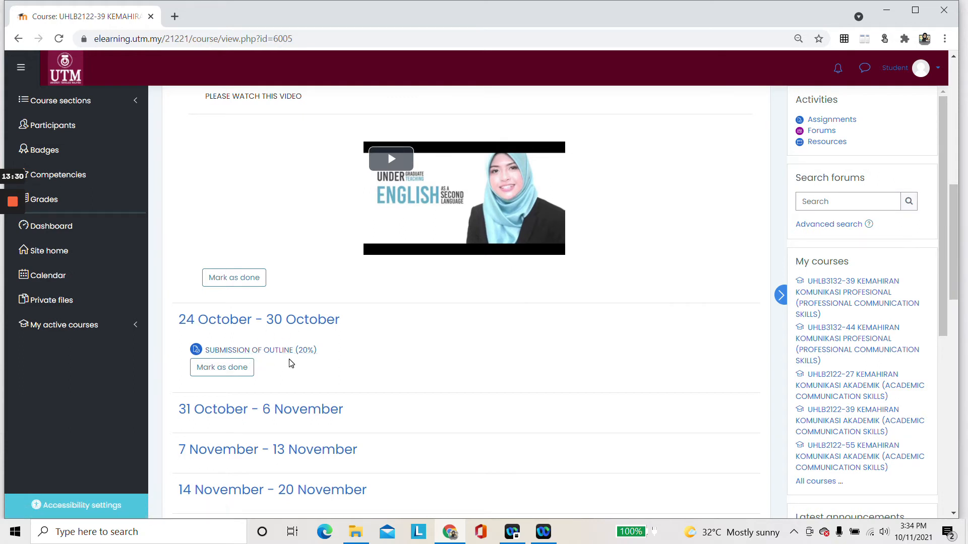
Step: Return to the normal role and turn course editing on
scroll(612, 365, up, 5)
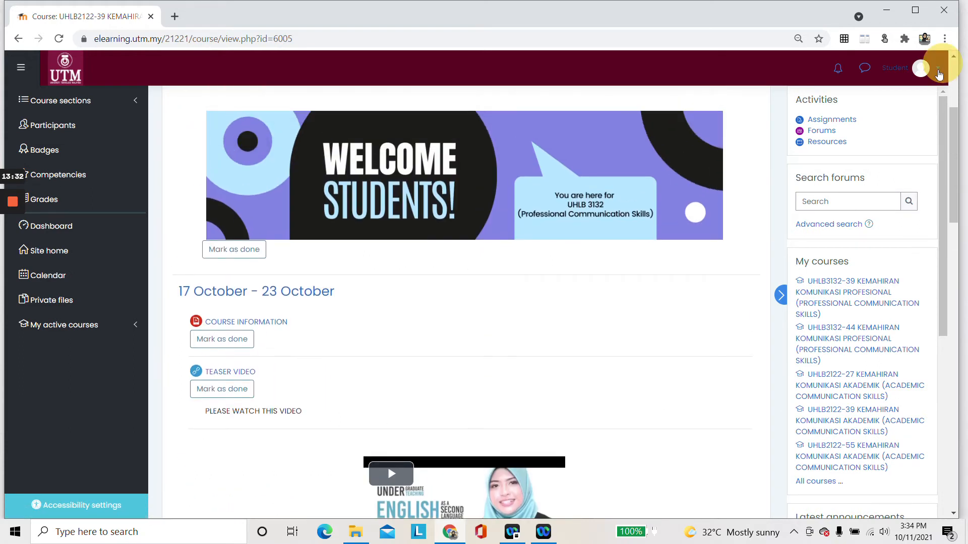
click(938, 68)
click(811, 263)
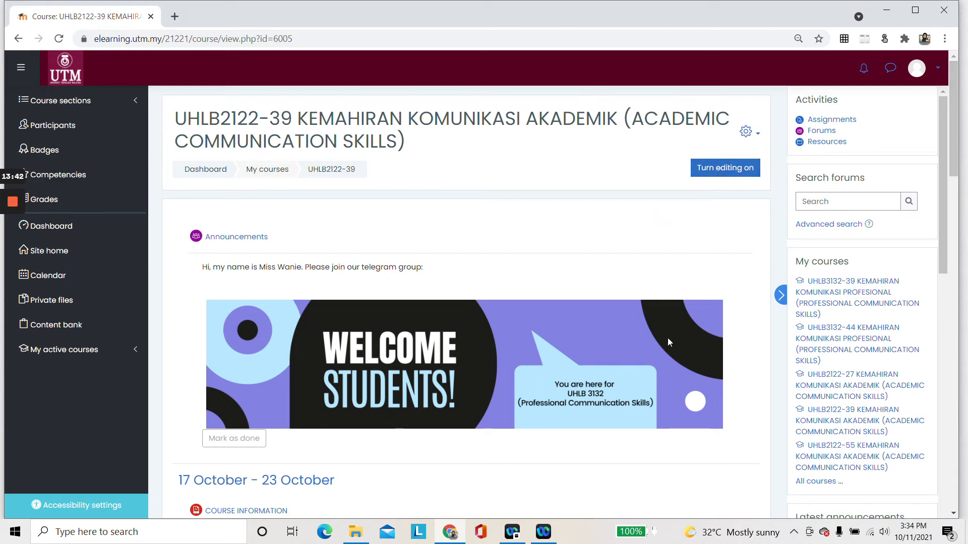
scroll(462, 330, down, 1)
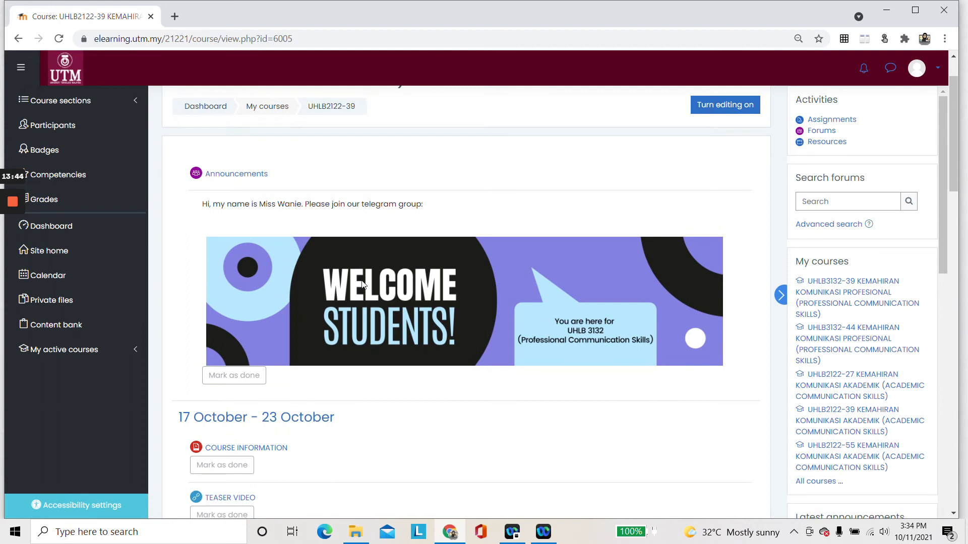
scroll(749, 200, up, 1)
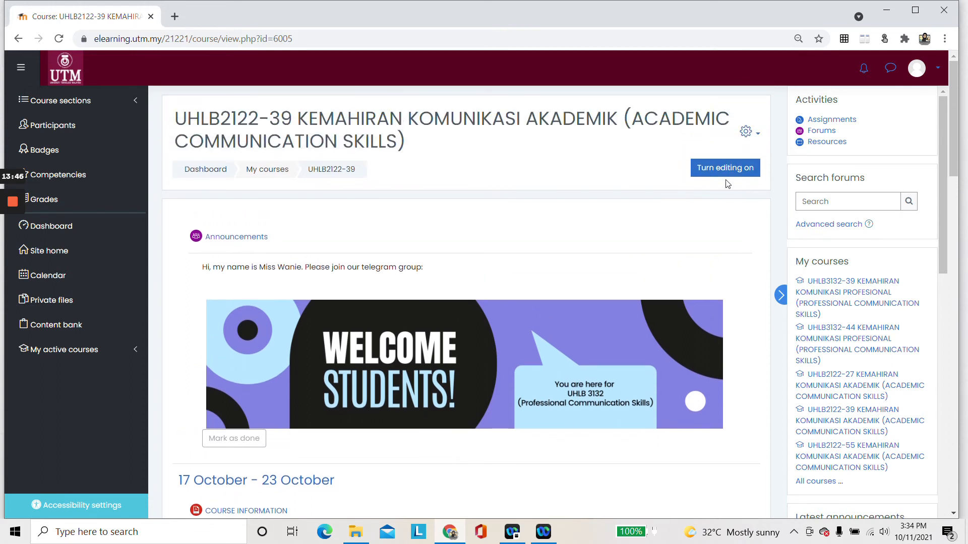
click(737, 173)
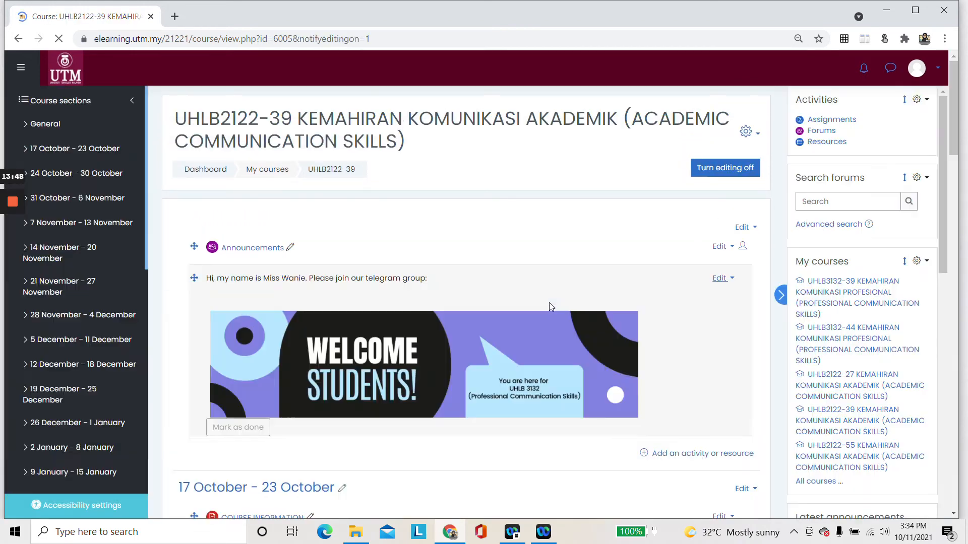
Step: Open the settings of the SUBMISSION OF OUTLINE (20%) assignment and place the cursor in its description
scroll(549, 302, down, 3)
scroll(549, 305, down, 9)
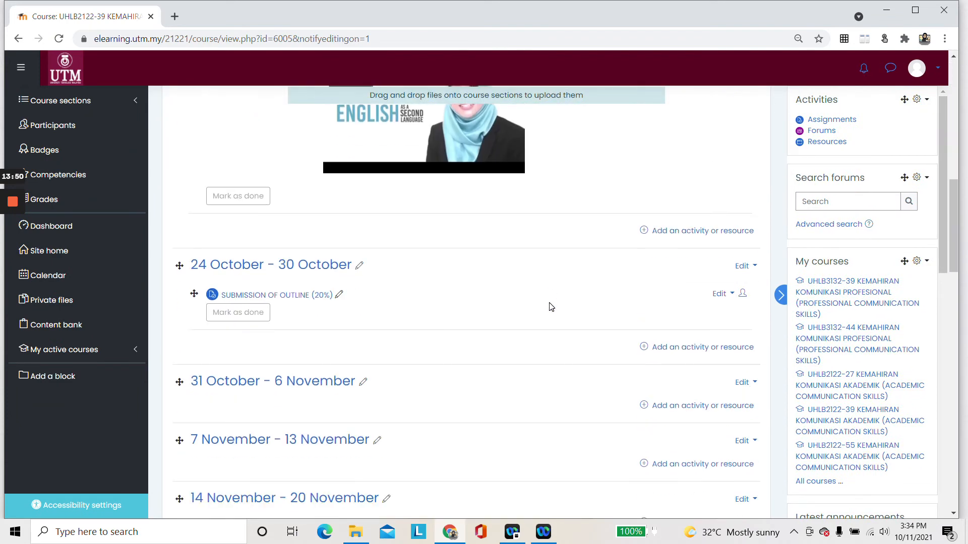
click(718, 203)
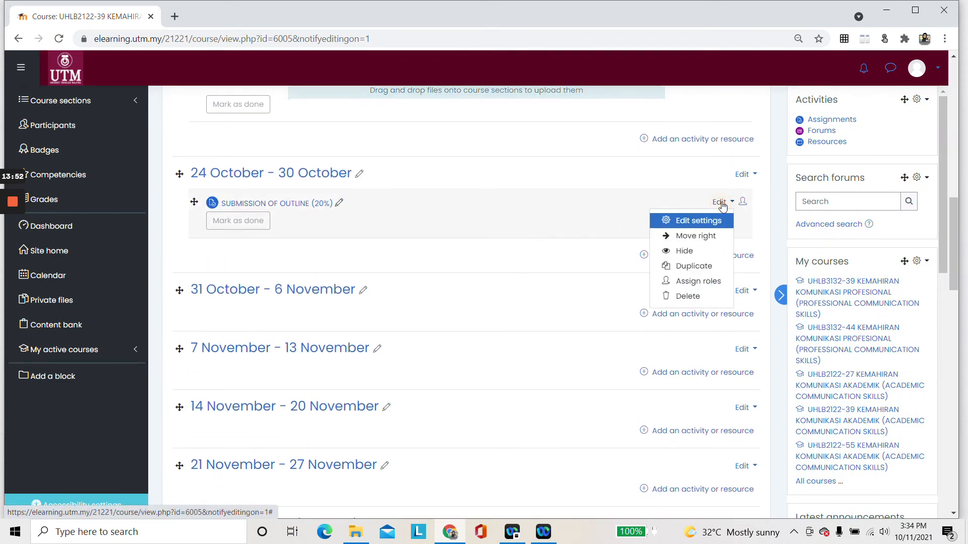
click(695, 219)
scroll(544, 288, down, 2)
click(445, 240)
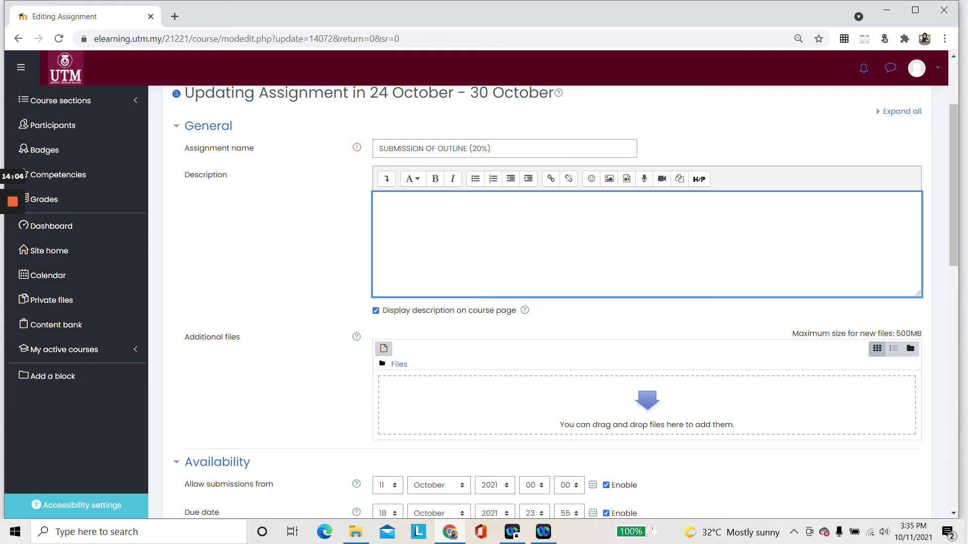
scroll(367, 409, down, 1)
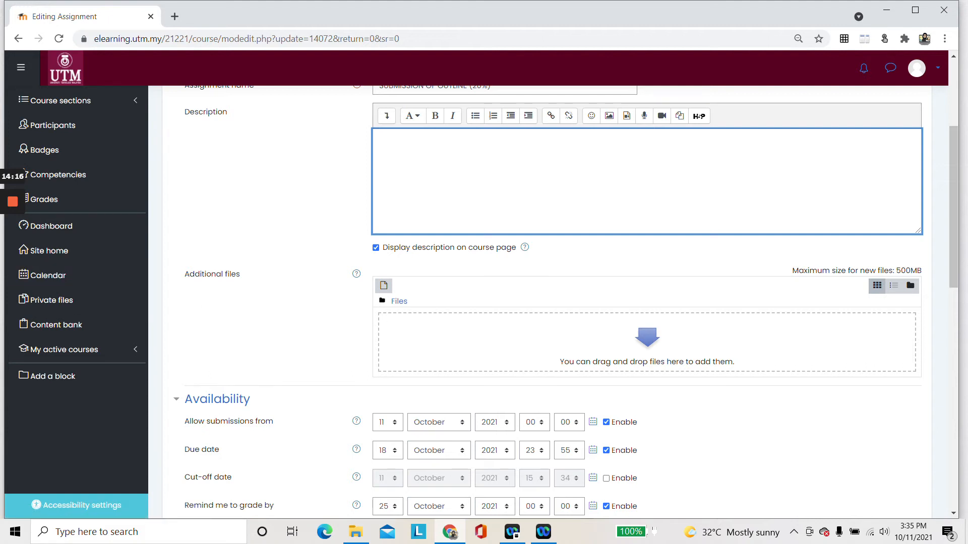
click(474, 170)
click(459, 171)
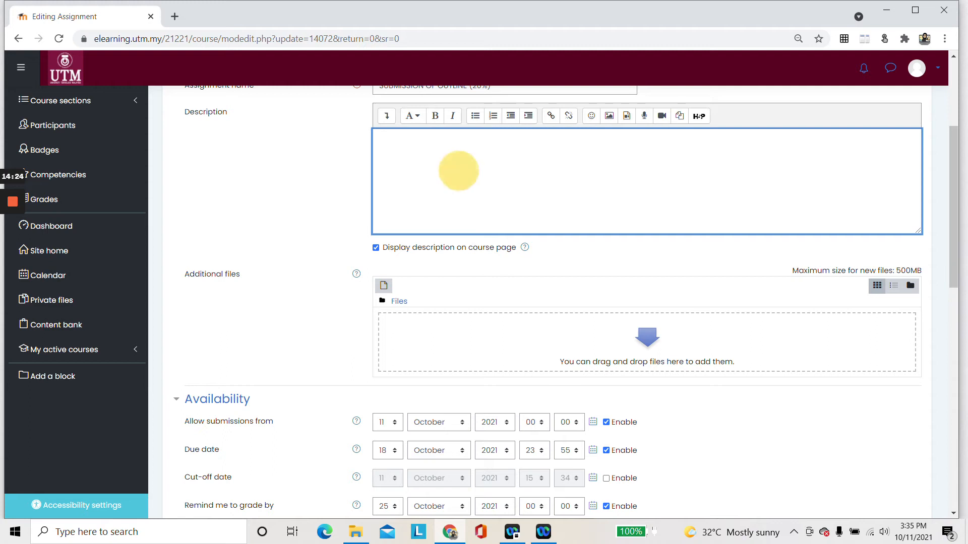
drag(434, 154, 794, 192)
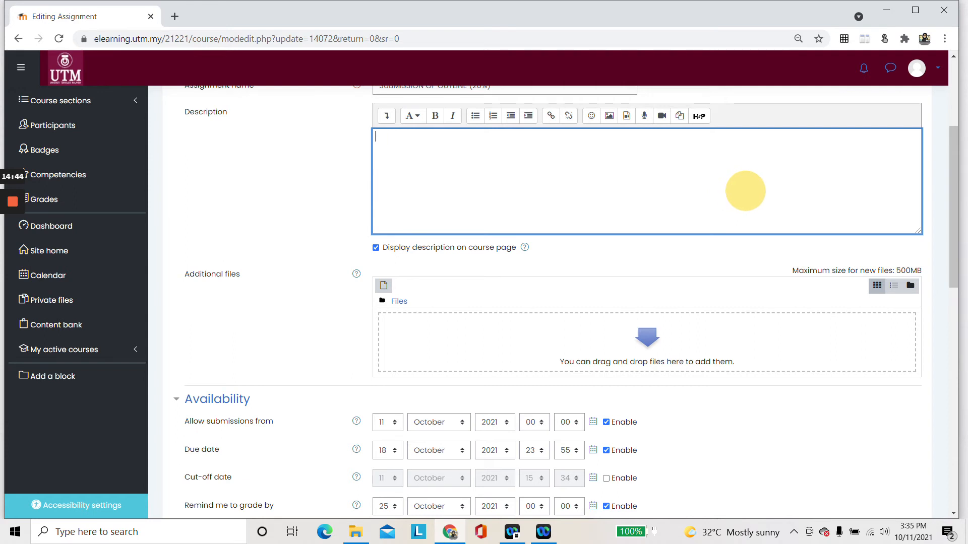
Step: Save the SUBMISSION OF OUTLINE (20%) assignment and return to the course page
scroll(697, 276, down, 7)
scroll(712, 276, down, 10)
click(439, 330)
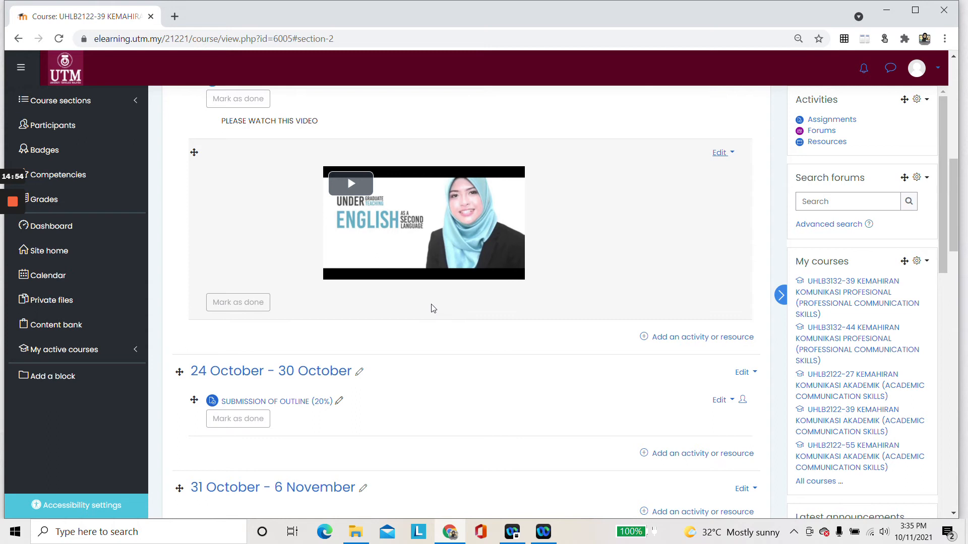
Step: Add a new forum named DISCUSSION 1 to the 31 October - 6 November section
scroll(290, 404, up, 3)
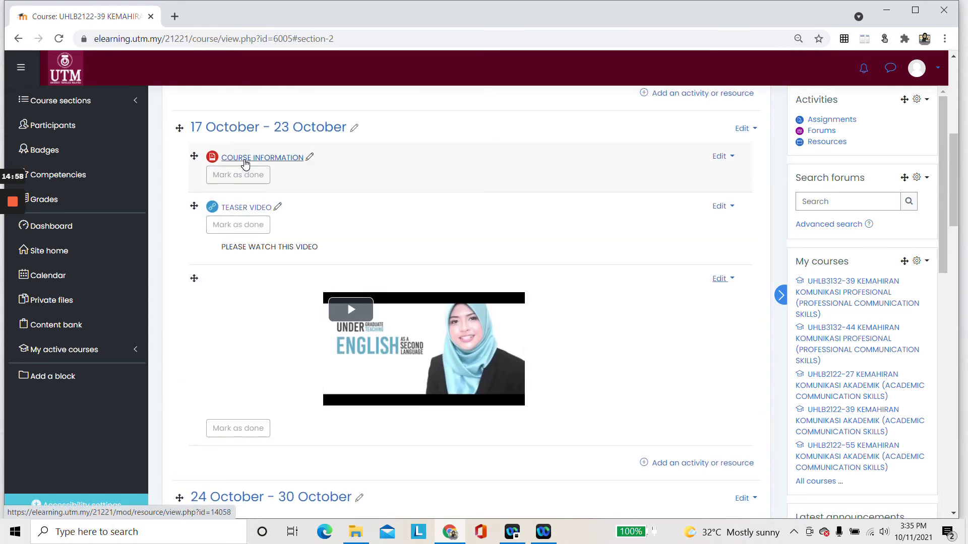
scroll(327, 225, up, 6)
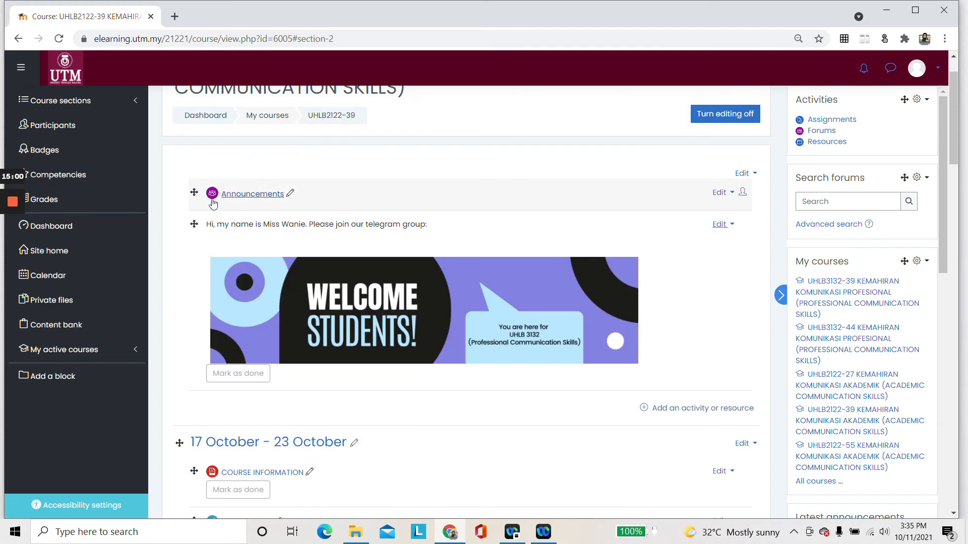
scroll(677, 310, down, 10)
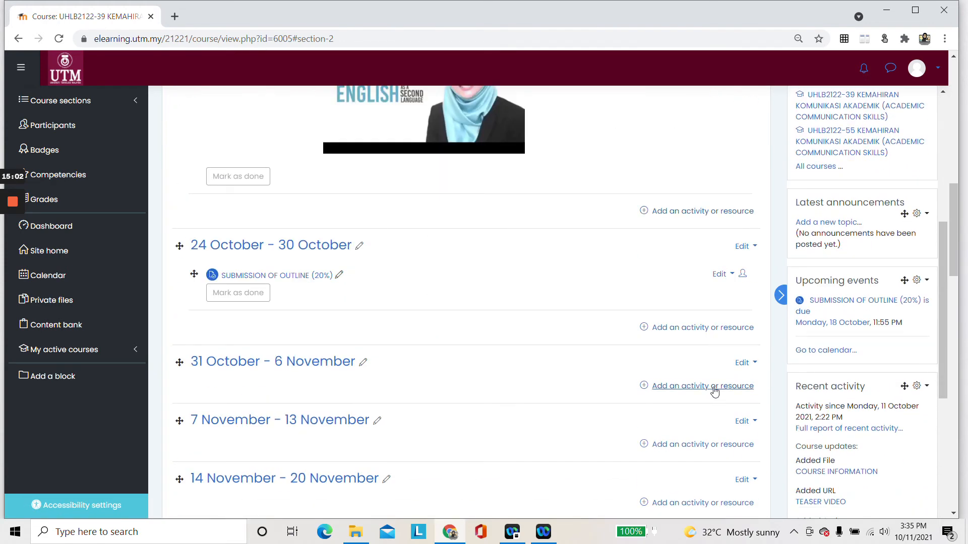
scroll(676, 303, down, 1)
click(687, 323)
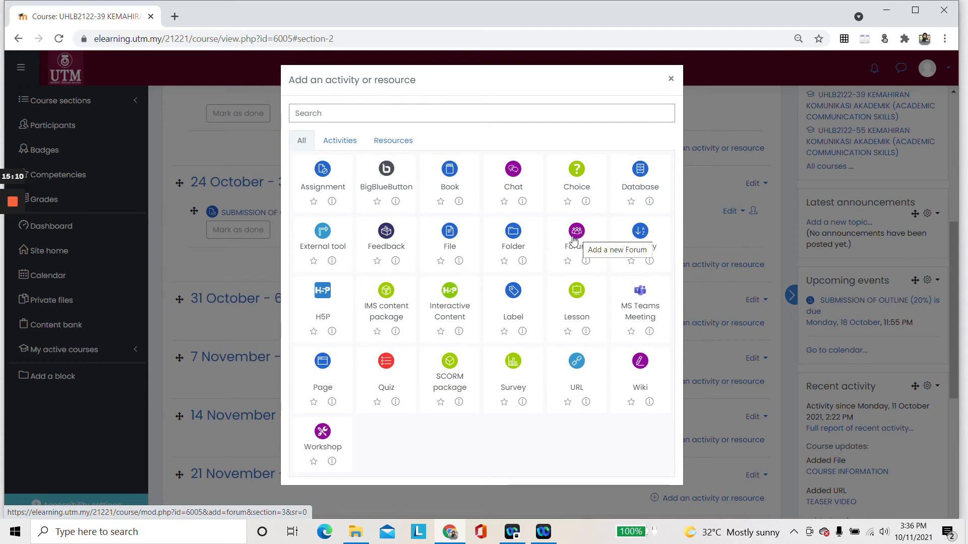
click(576, 233)
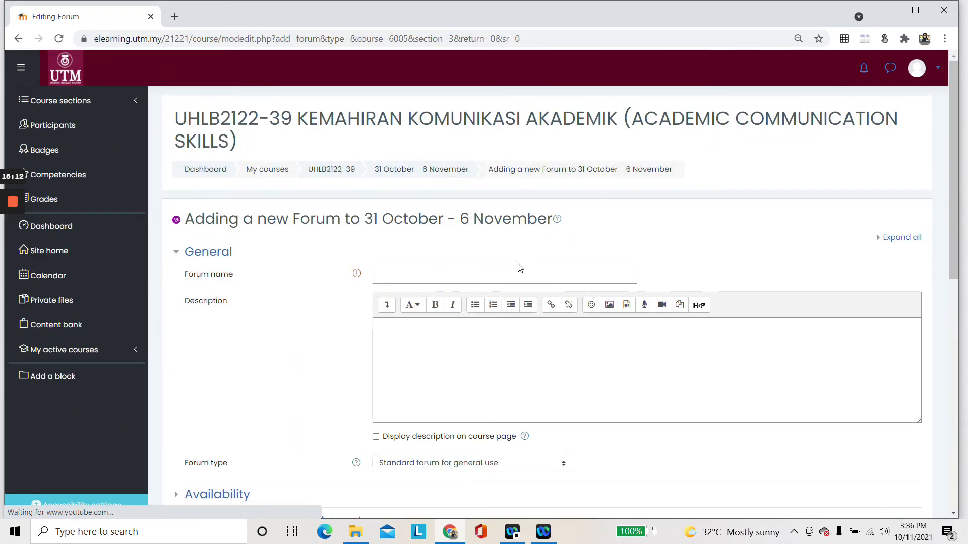
click(512, 272)
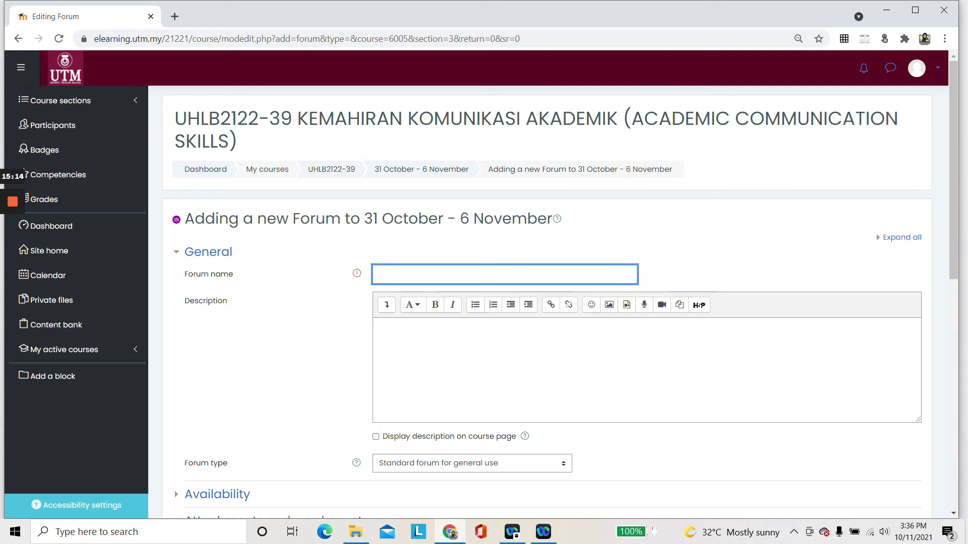
text(DISCUSSION 1)
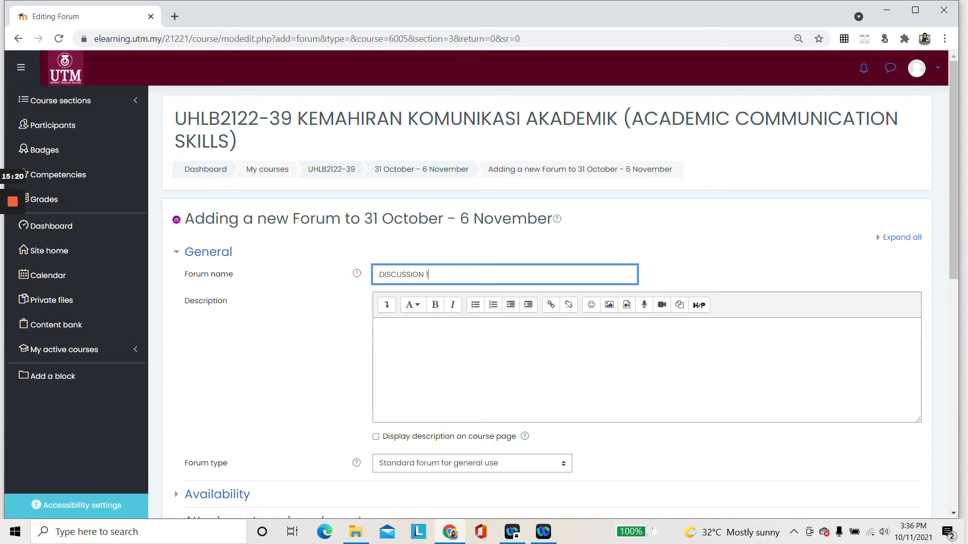
Step: Enter the forum description "What do you think an effective video resume would look like?" and have it displayed on the course page
click(479, 346)
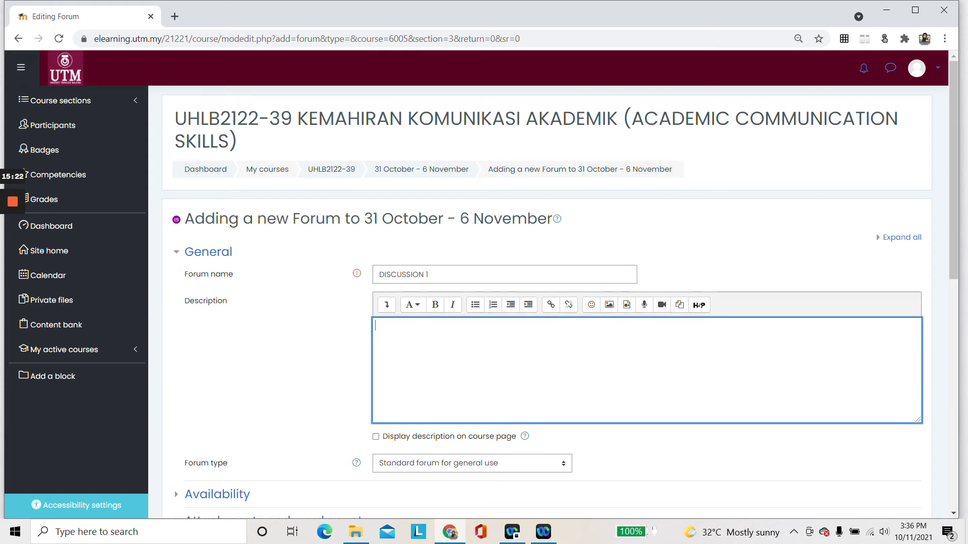
text(What do you think an effective video)
text(resume would look like?)
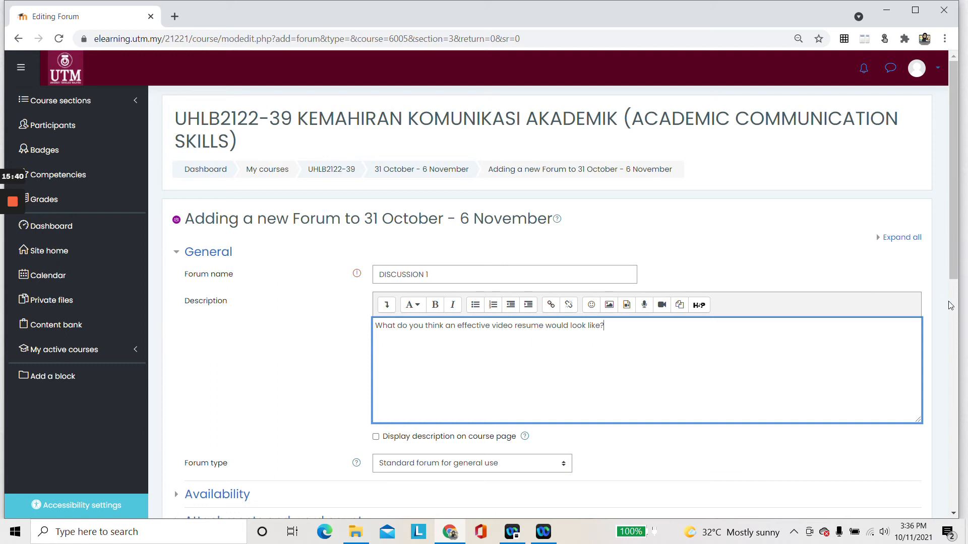
scroll(511, 293, down, 1)
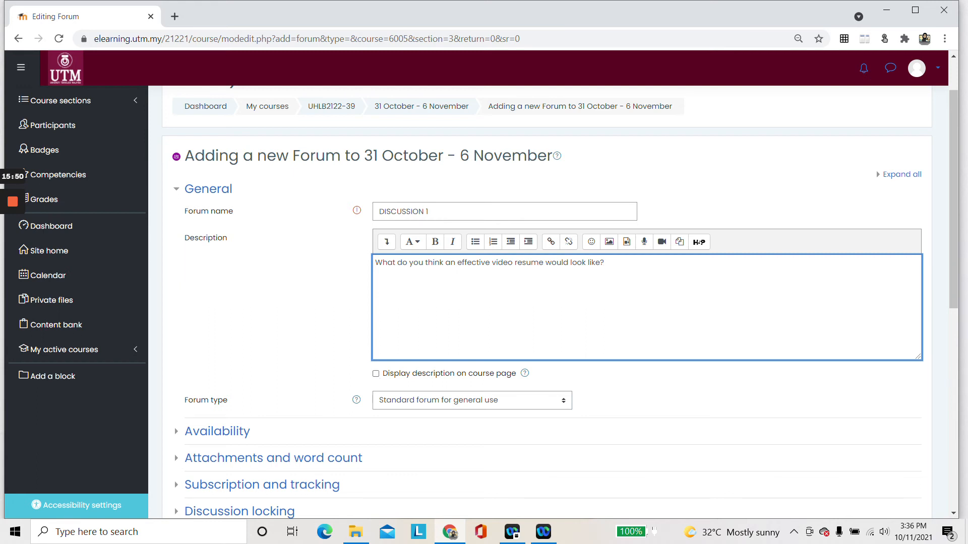
click(376, 373)
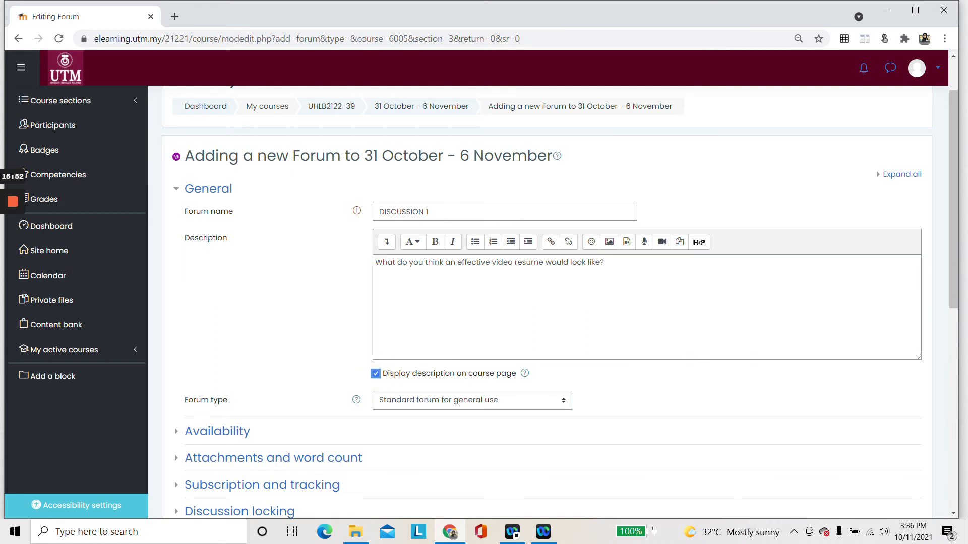
Step: Review the available forum types and read the help explaining how they differ
scroll(572, 374, down, 1)
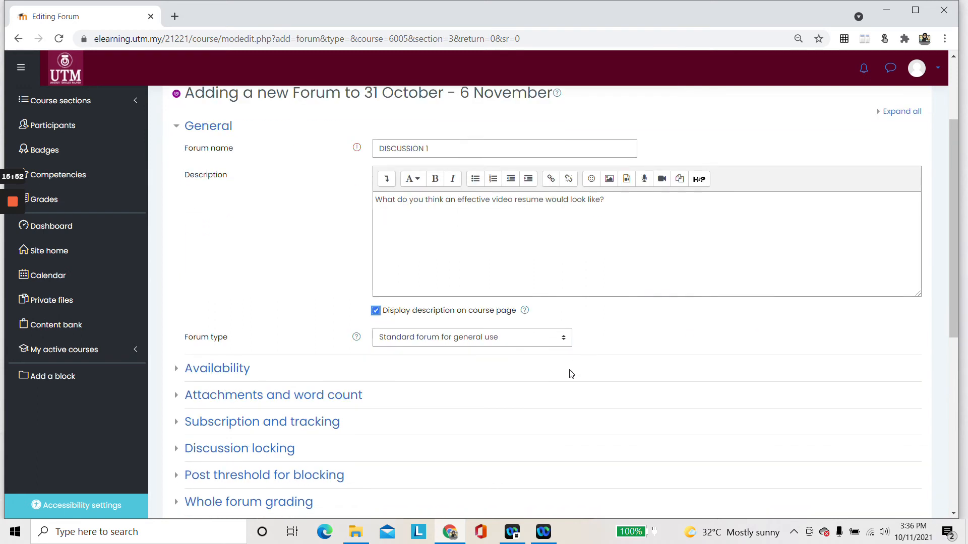
click(564, 343)
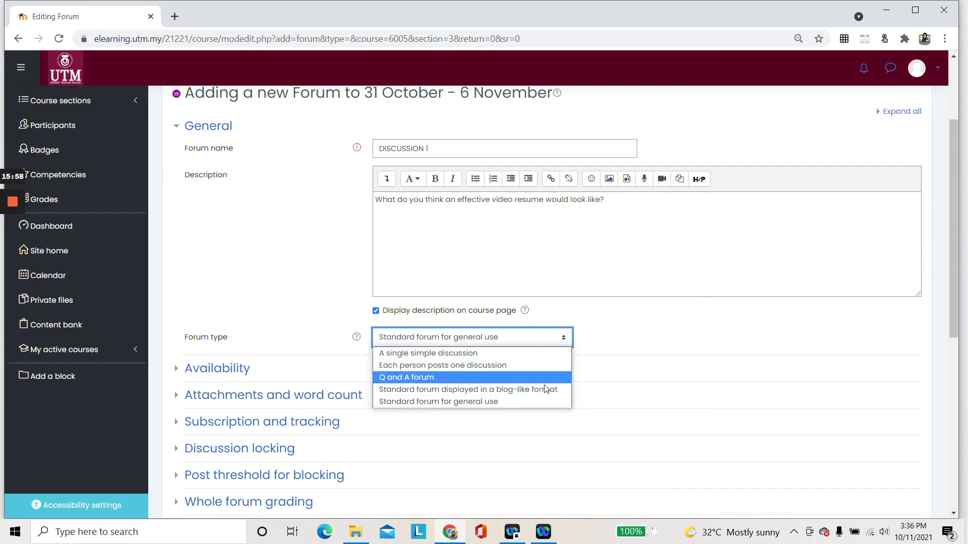
click(357, 339)
click(357, 339)
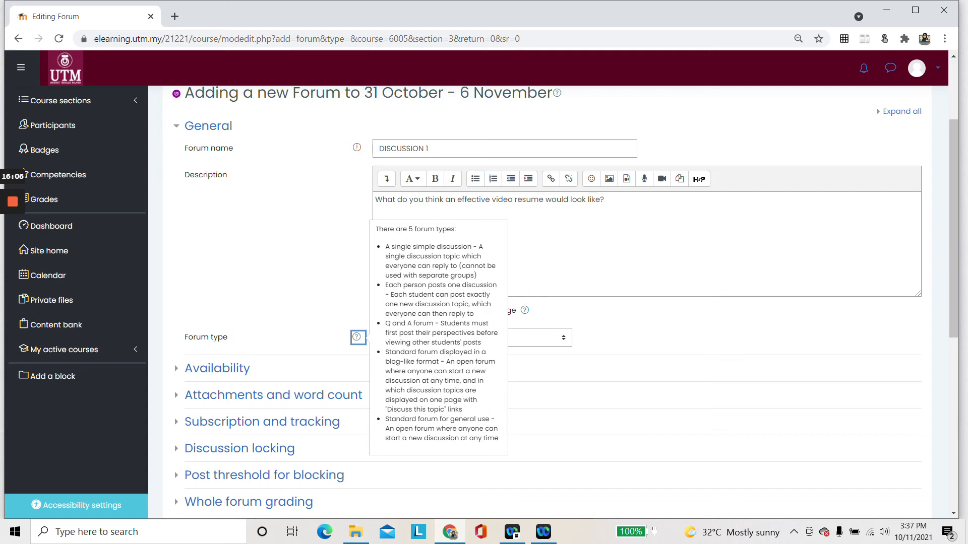
click(645, 286)
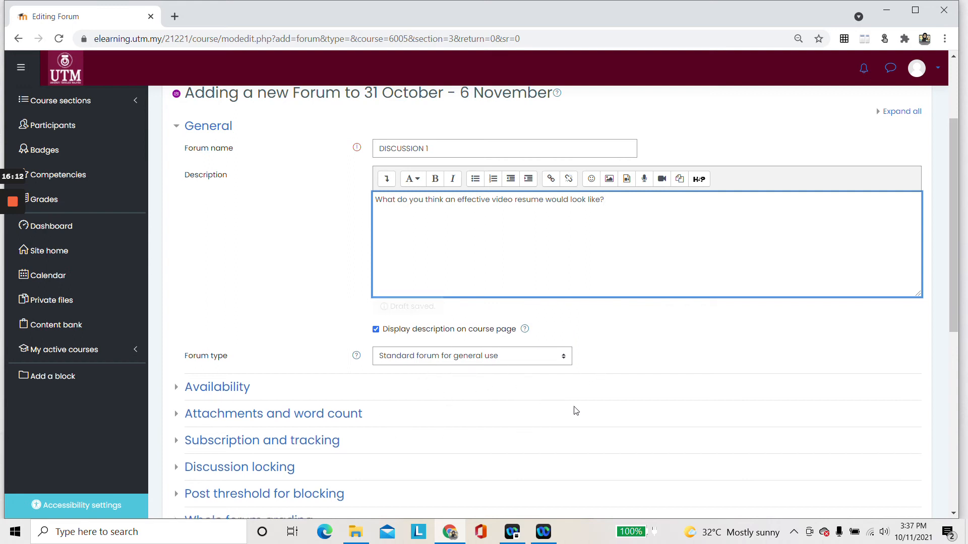
Step: Expand the forum's availability settings and review the due date and cut-off date options
scroll(388, 353, down, 2)
click(235, 270)
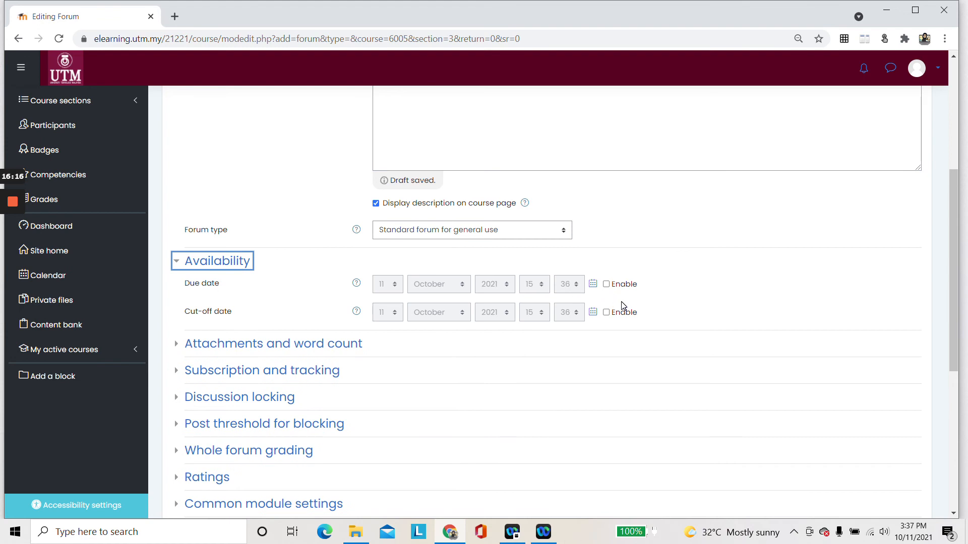
scroll(581, 357, up, 2)
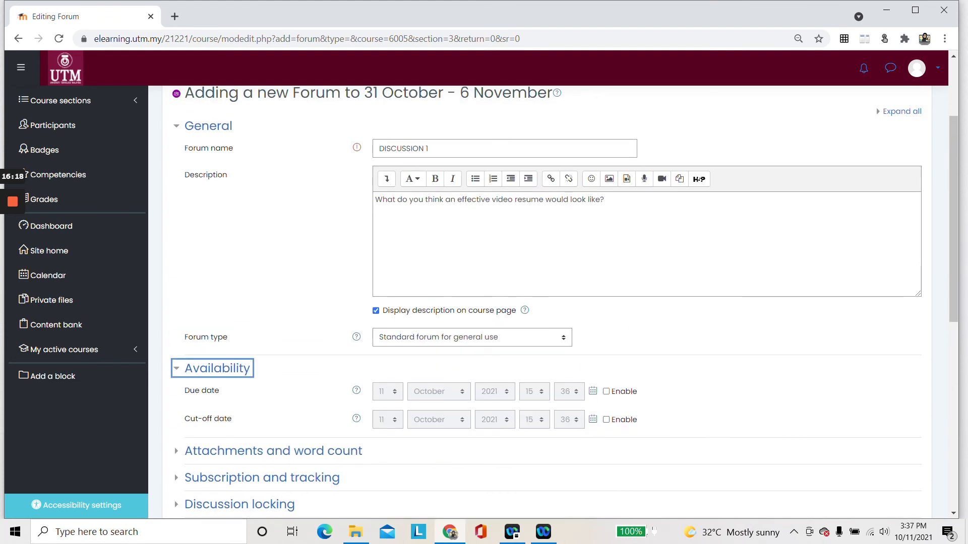
scroll(607, 323, down, 2)
scroll(523, 283, down, 2)
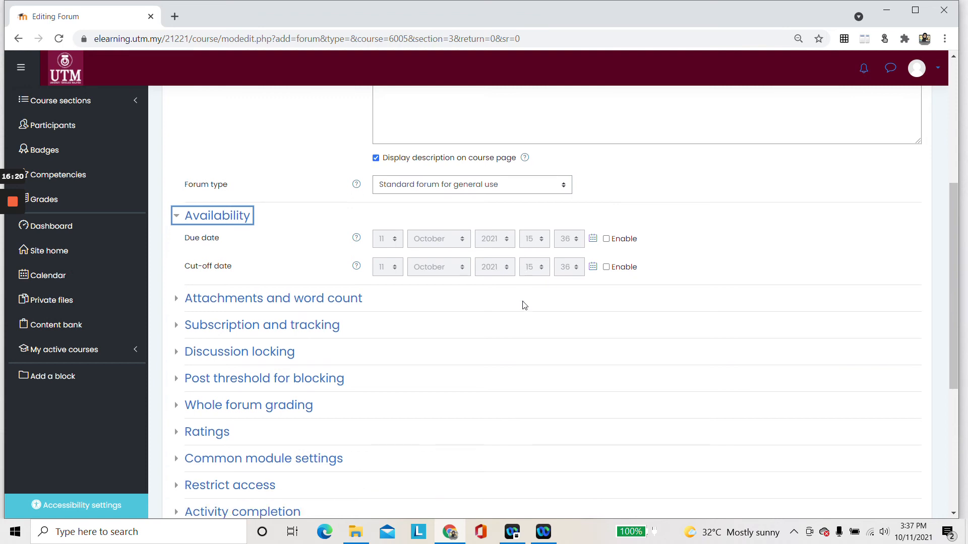
Step: Save the DISCUSSION 1 forum and return to the course page
scroll(524, 313, down, 2)
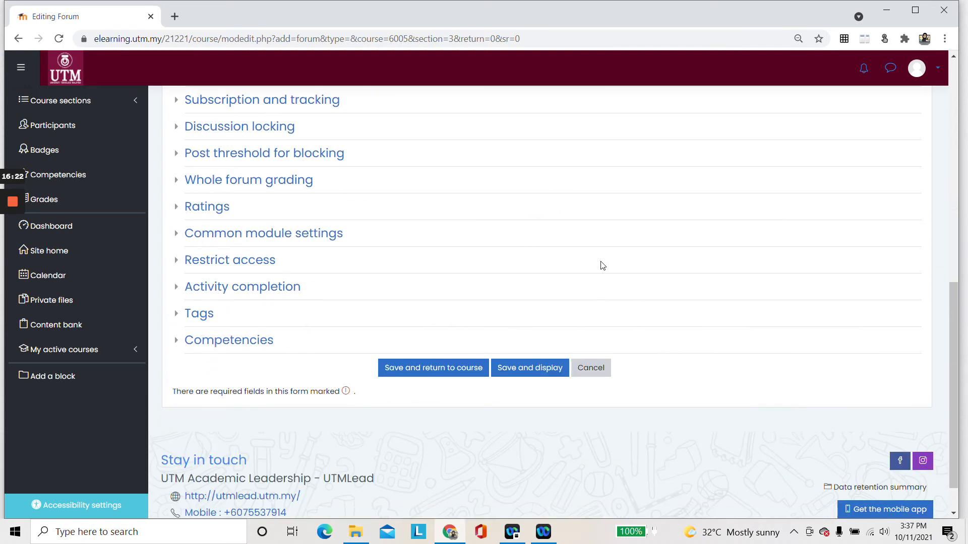
scroll(691, 330, up, 2)
scroll(691, 330, down, 2)
click(447, 368)
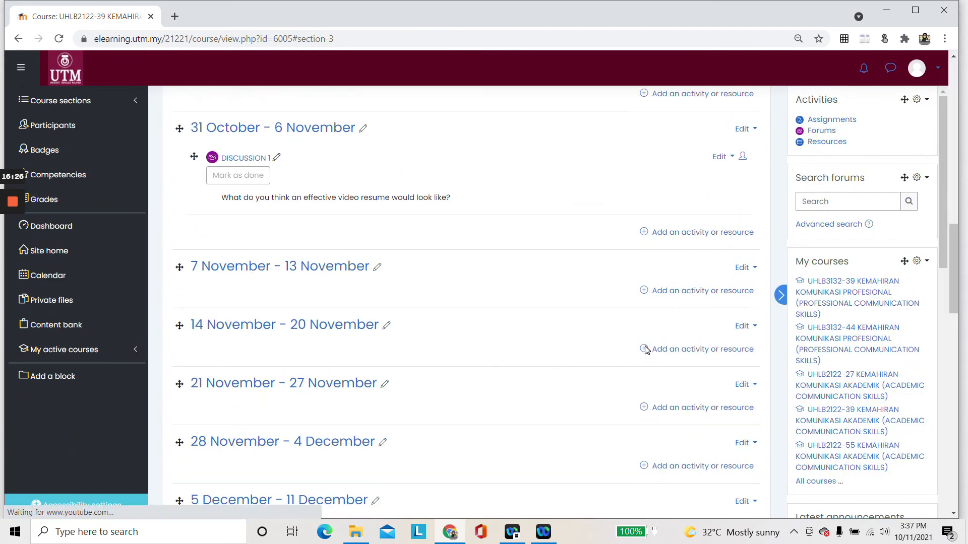
Step: Open the DISCUSSION 1 forum, view its form for a new discussion topic, and go back to the course page
scroll(378, 361, up, 1)
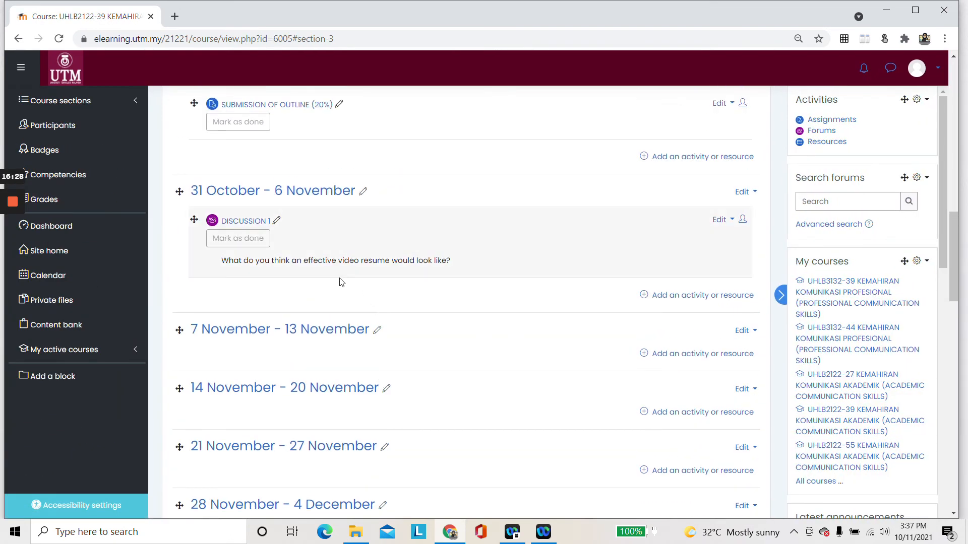
click(235, 225)
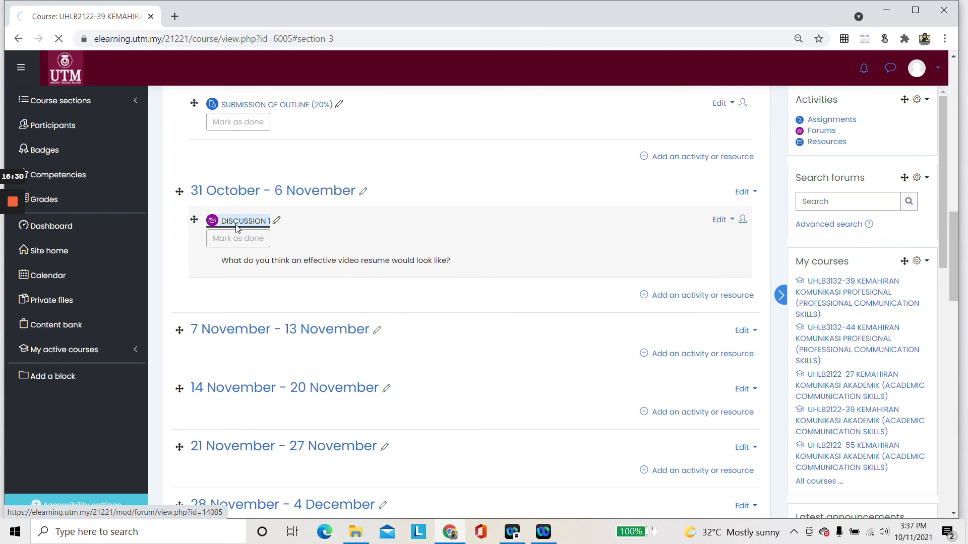
click(236, 325)
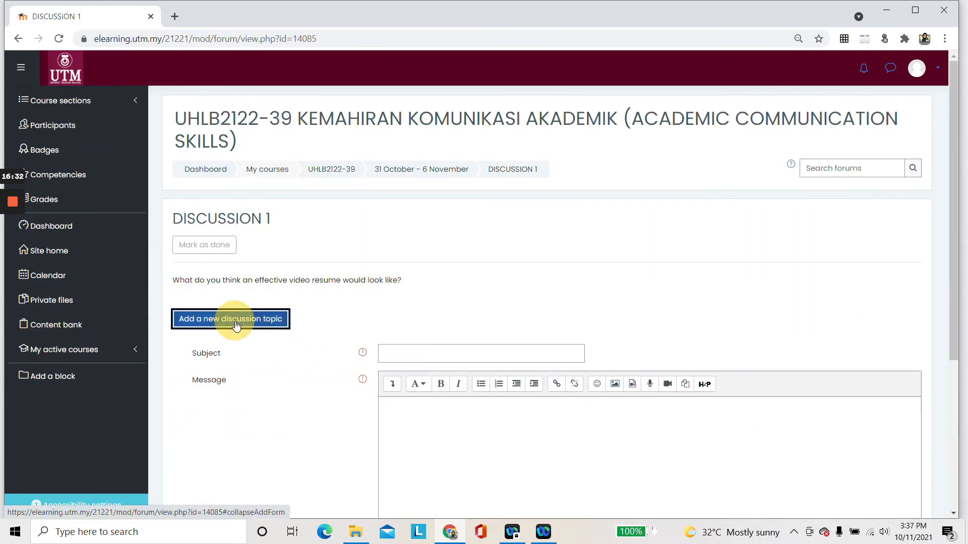
scroll(451, 395, down, 2)
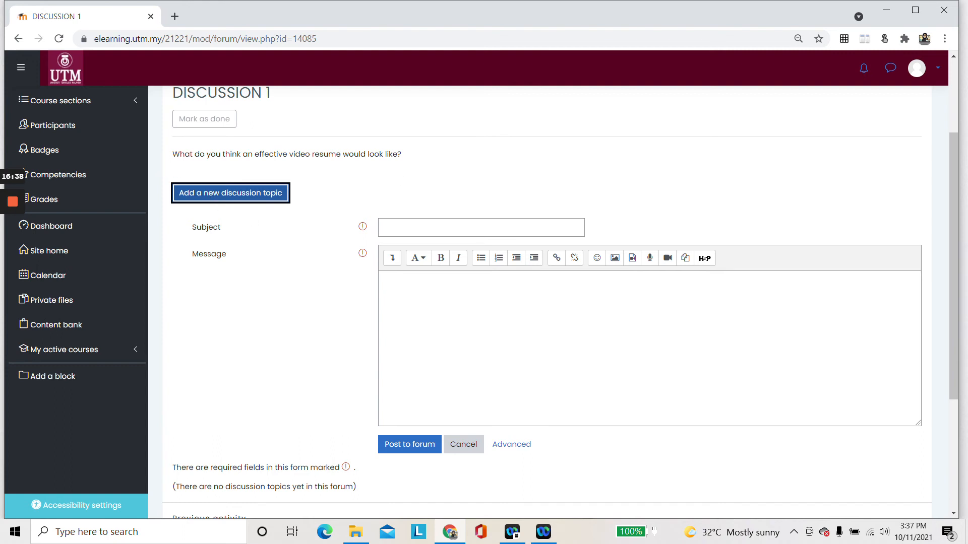
click(18, 39)
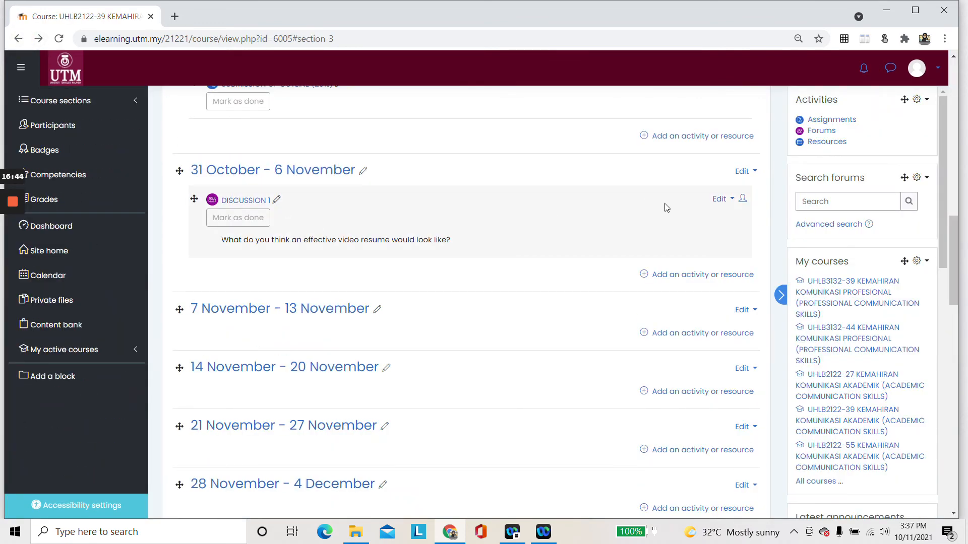
Step: Reopen the DISCUSSION 1 forum settings, place the cursor at the end of the description, and save back to the course page
click(724, 204)
click(715, 218)
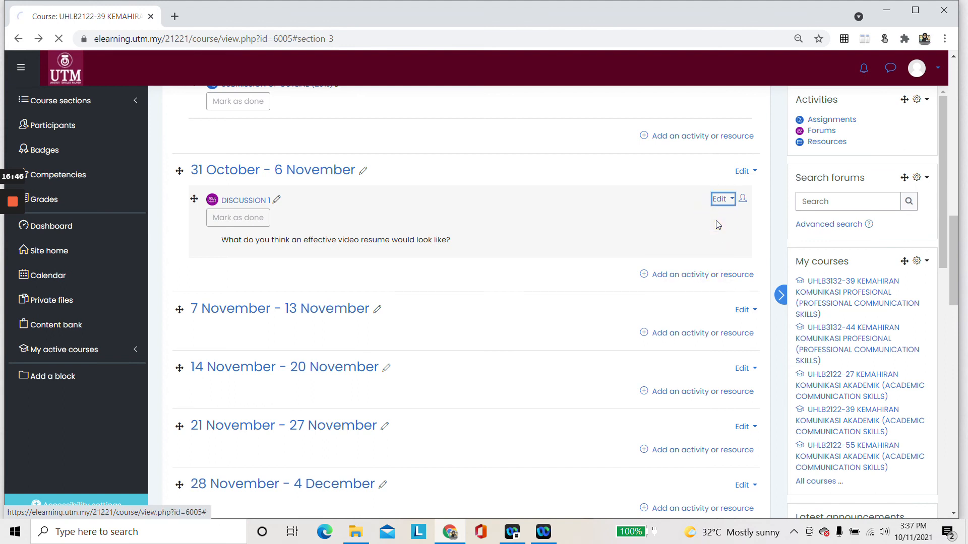
click(391, 359)
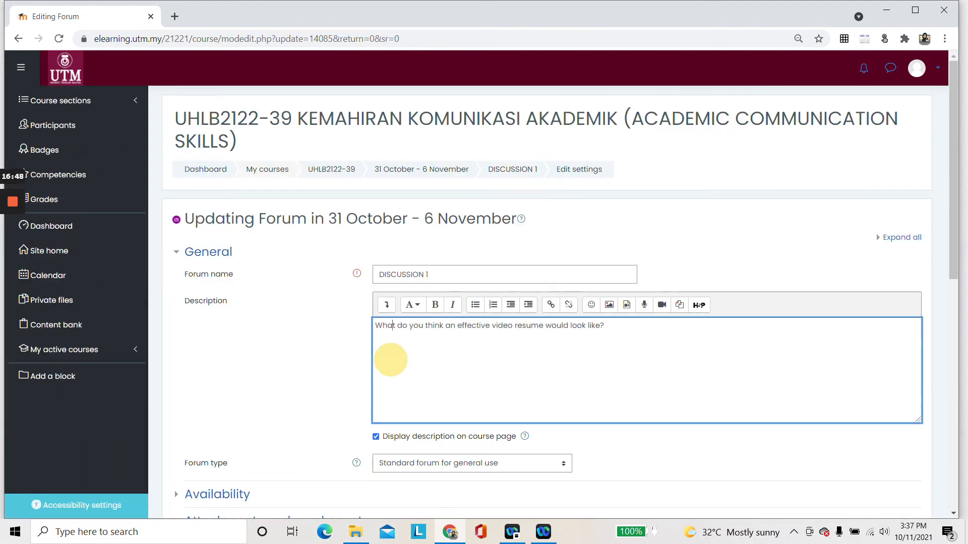
click(622, 329)
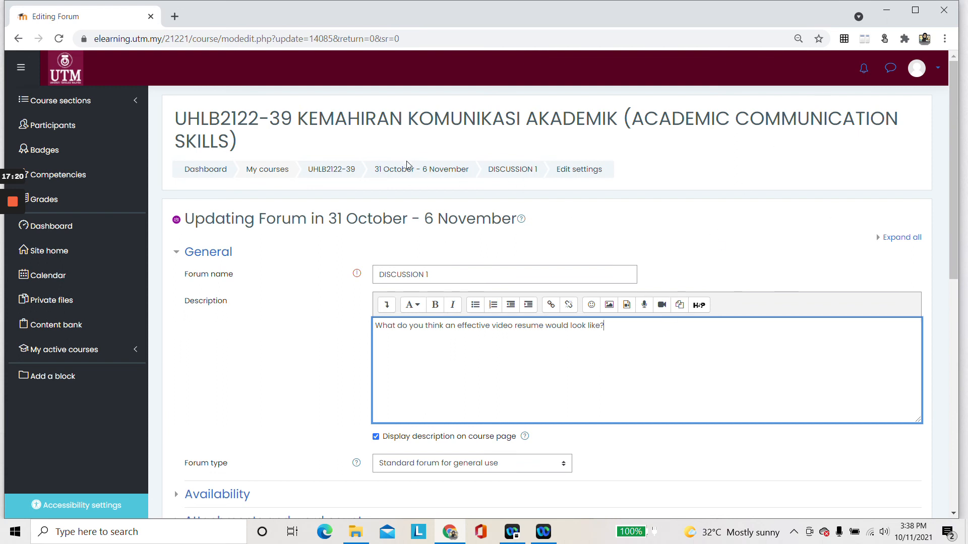
scroll(786, 346, down, 3)
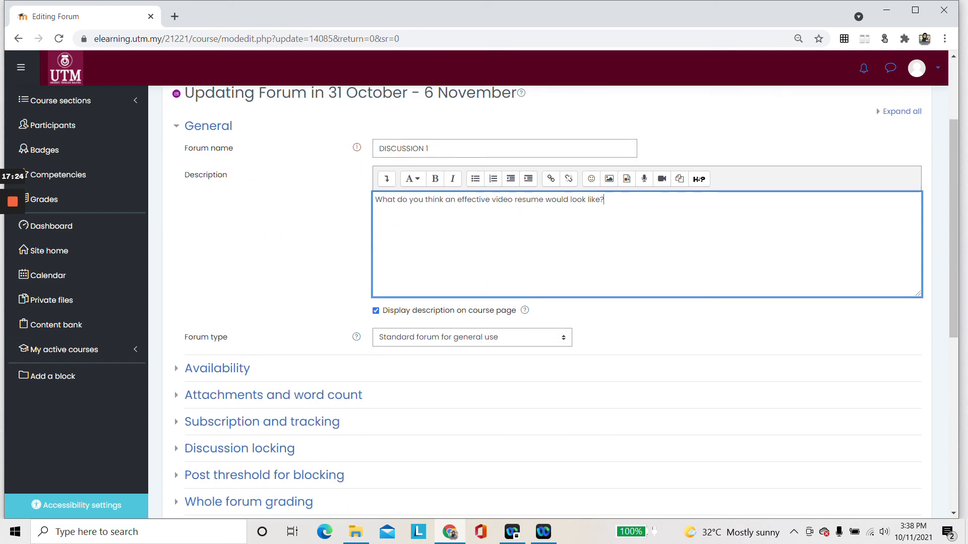
scroll(622, 380, down, 7)
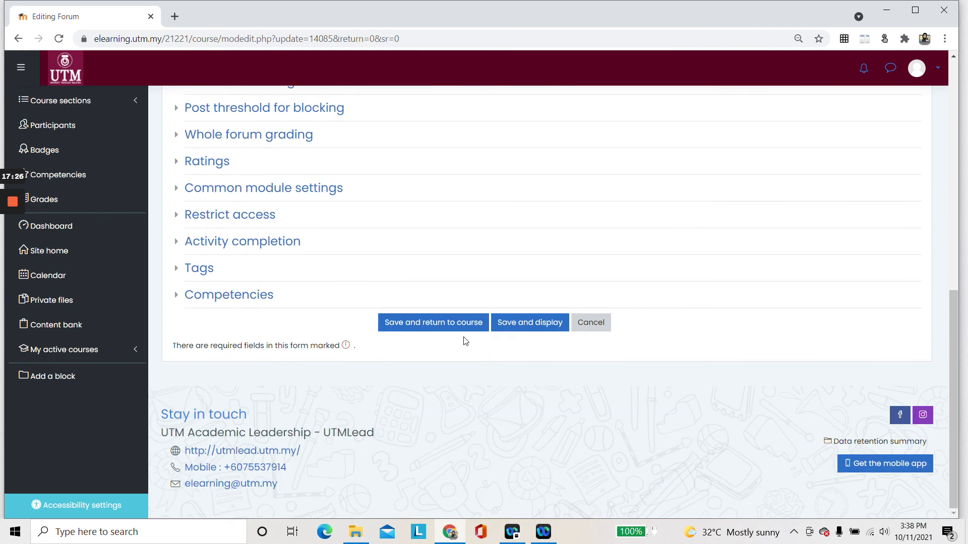
click(445, 328)
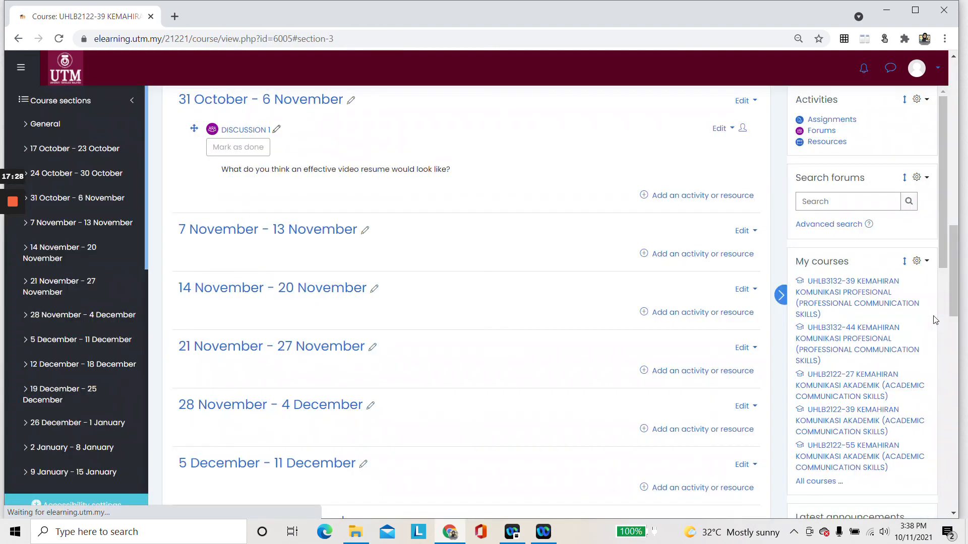
Step: Look over the weekly sections and the activities and resources that can be added to the 7 November - 13 November section
scroll(543, 320, up, 10)
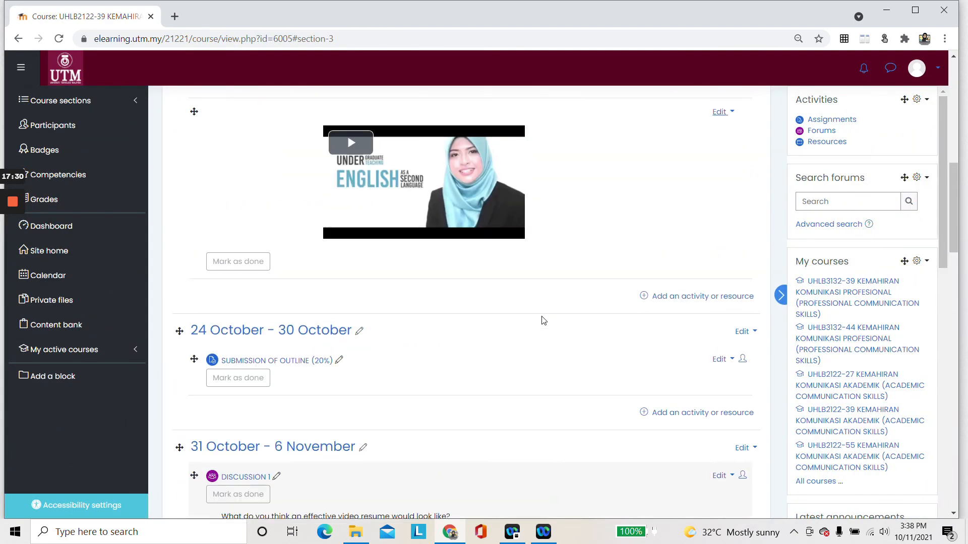
scroll(545, 316, down, 15)
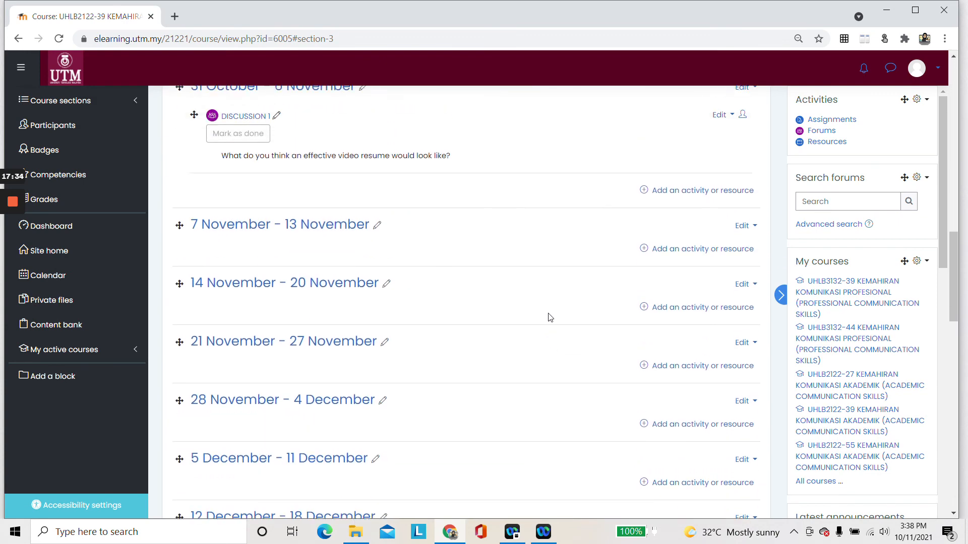
scroll(545, 319, up, 2)
click(714, 326)
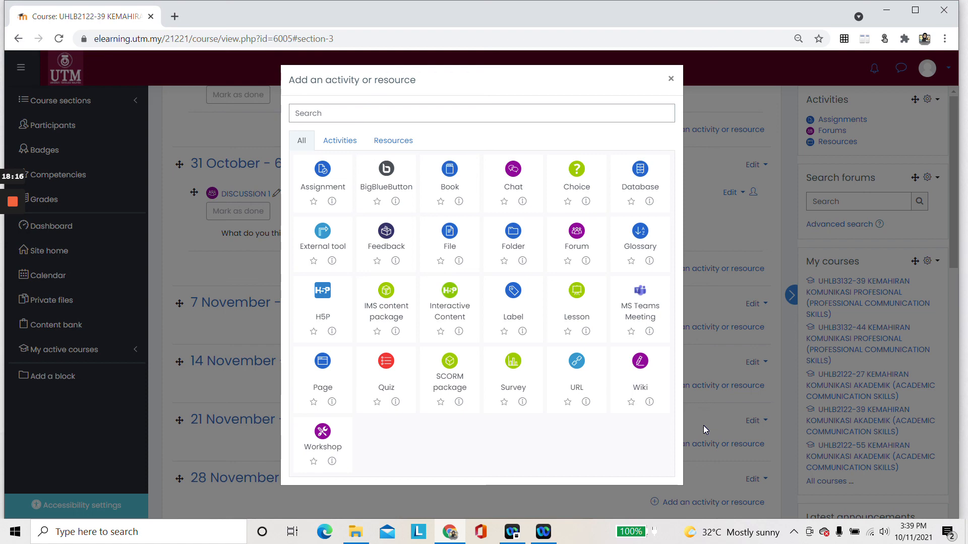
click(671, 79)
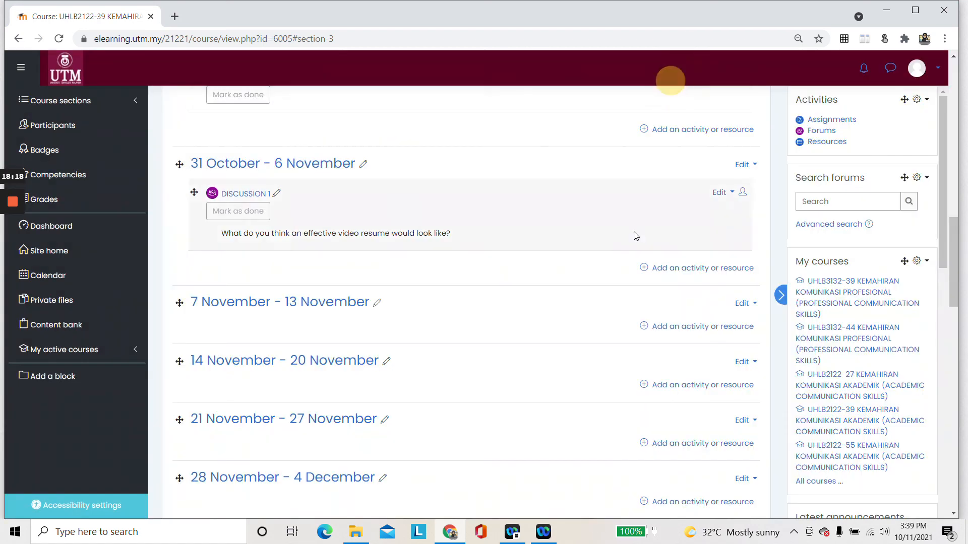
Step: Look over the course page from the welcome banner through the course materials down to the 31 October - 6 November section
scroll(520, 267, up, 4)
scroll(516, 314, up, 11)
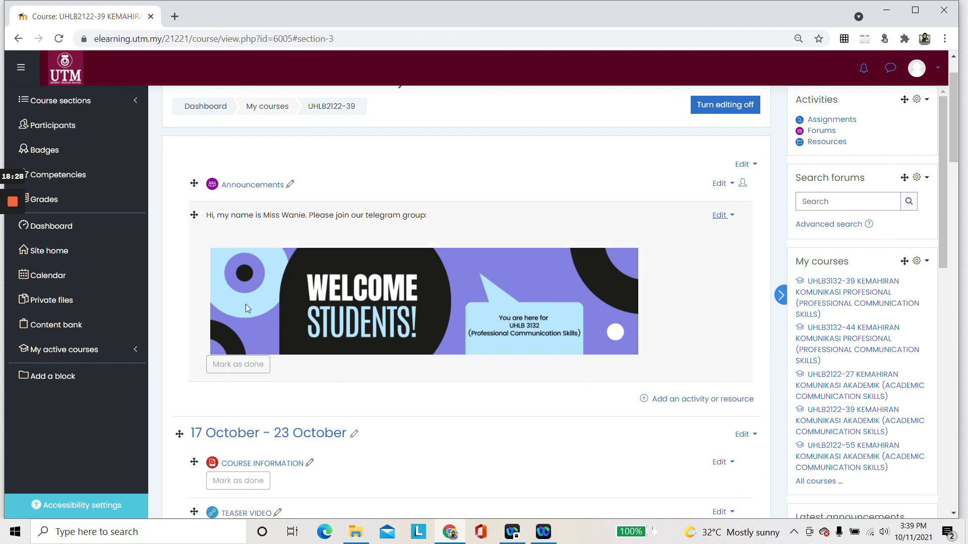
scroll(280, 372, down, 1)
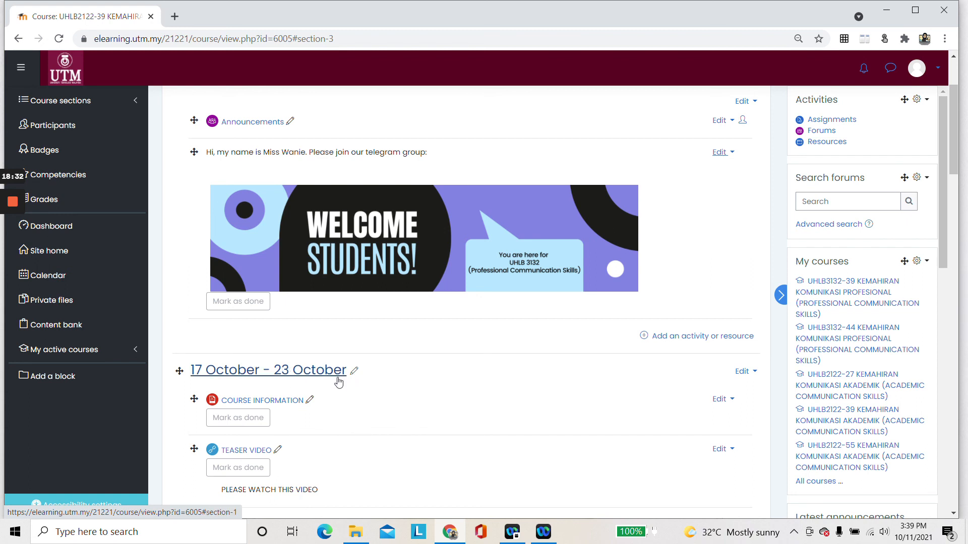
scroll(297, 378, down, 1)
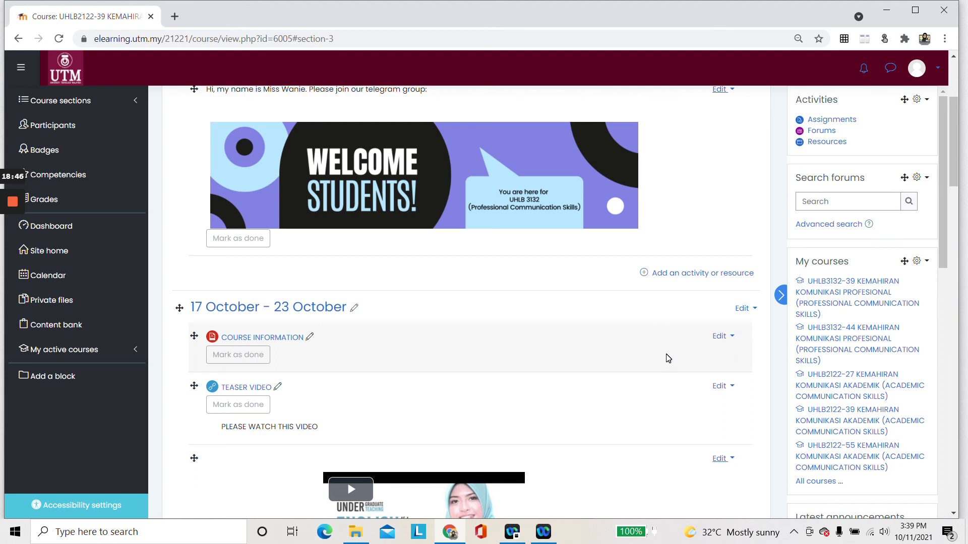
scroll(668, 359, down, 5)
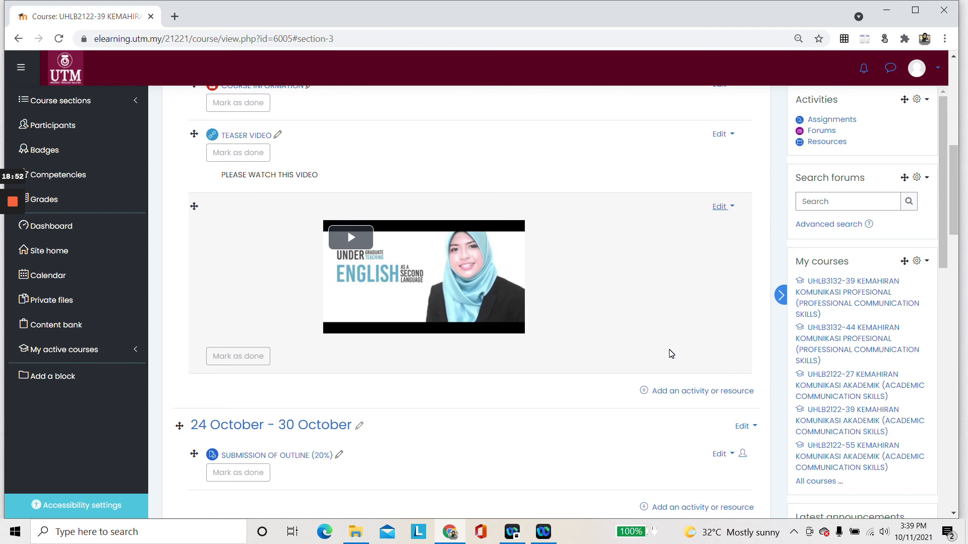
scroll(671, 354, down, 1)
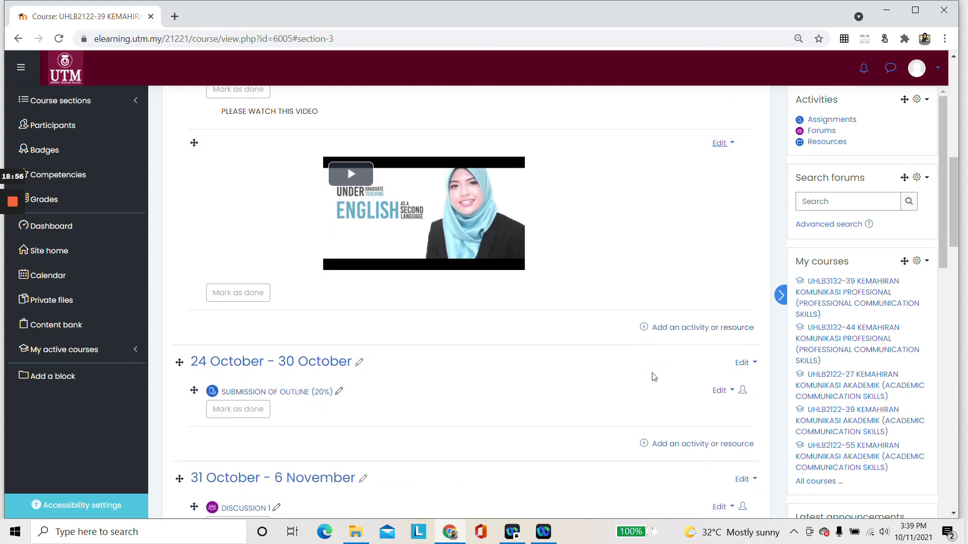
scroll(479, 292, down, 1)
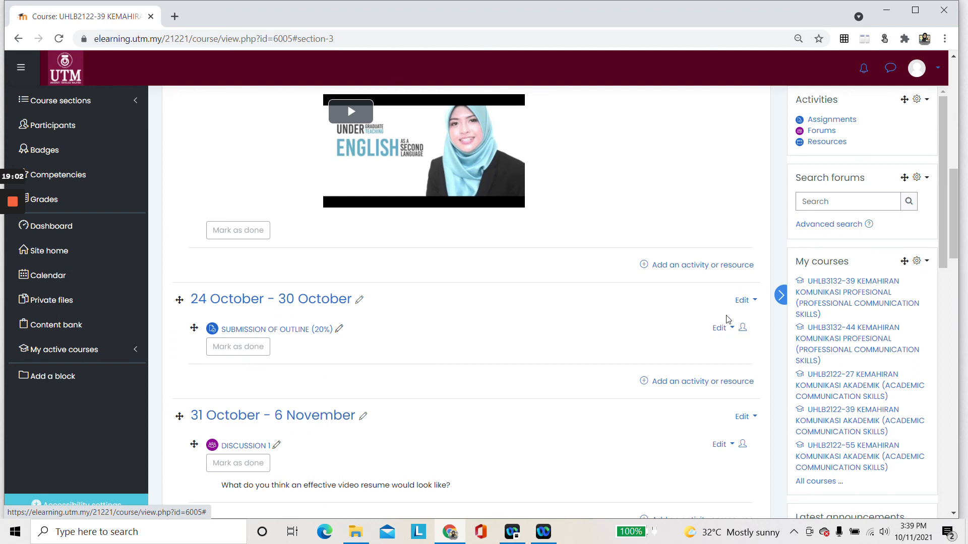
Step: Hide the 24 October - 30 October week from students, check its assignment's edit options, and show the week again
click(748, 301)
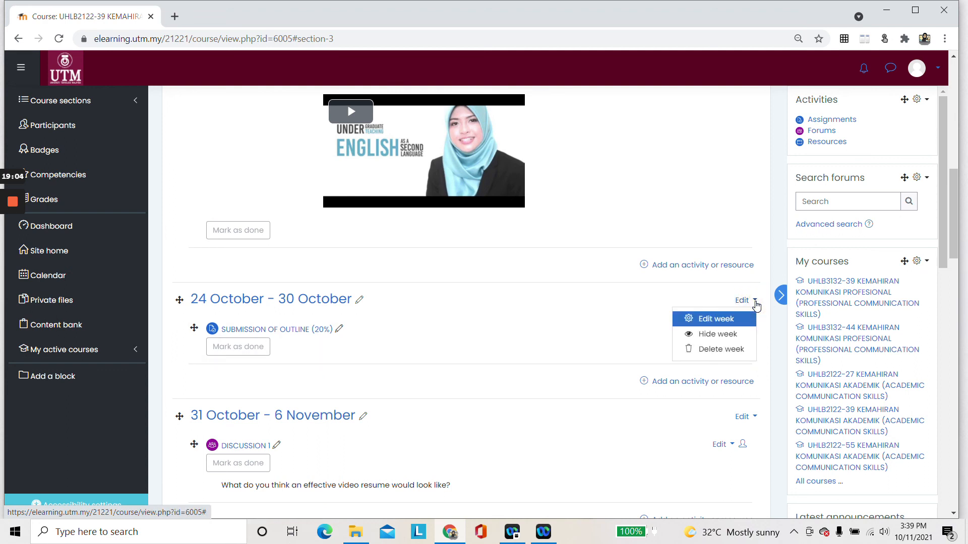
click(720, 336)
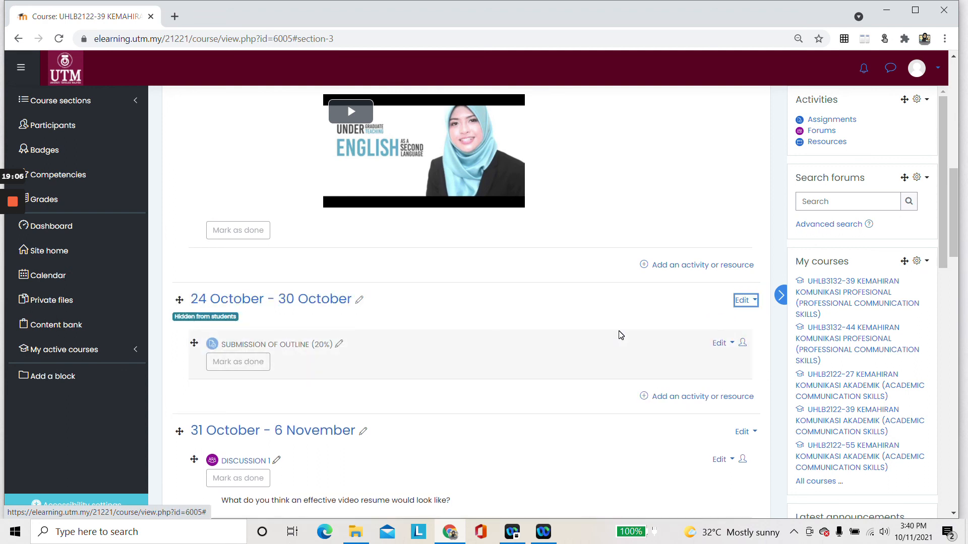
click(721, 343)
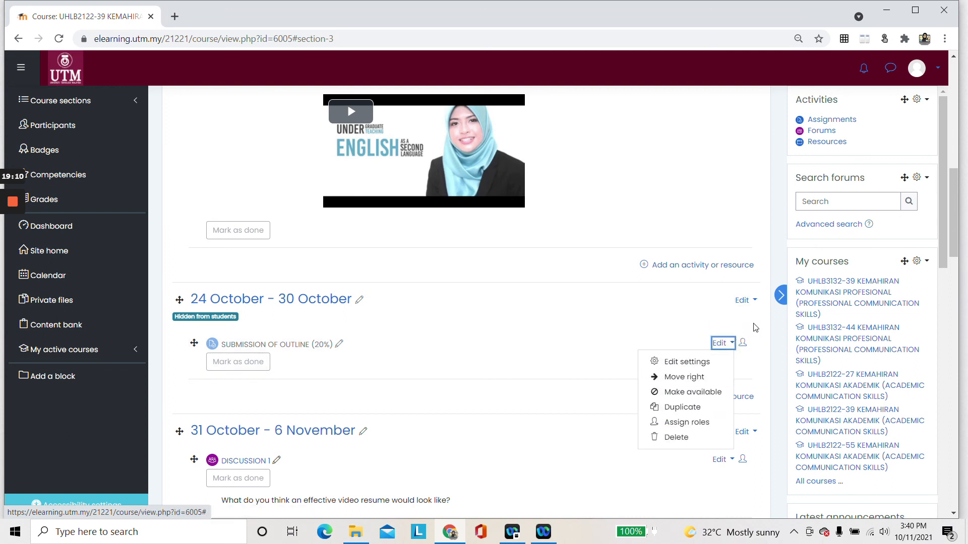
click(755, 301)
click(706, 334)
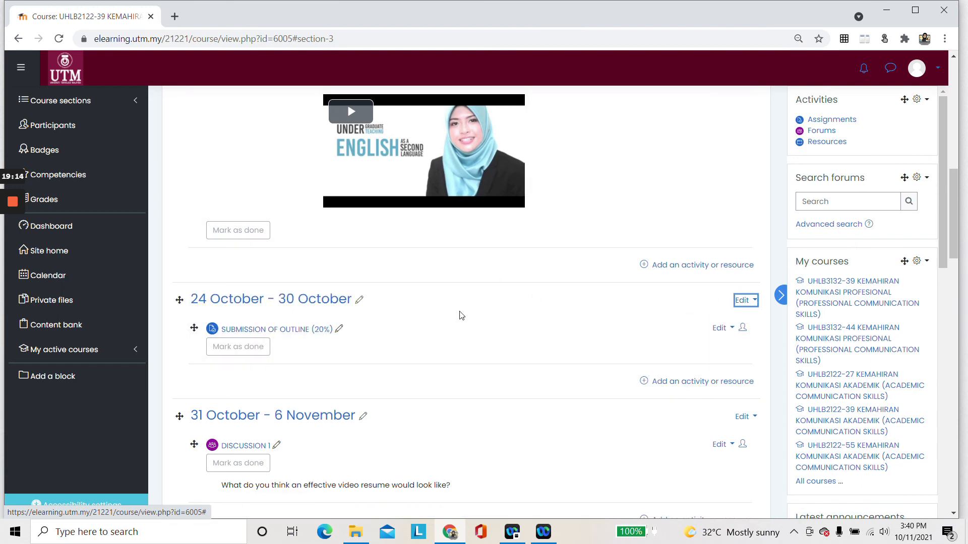
Step: Hide only the SUBMISSION OF OUTLINE (20%) assignment from students and show it again
click(720, 328)
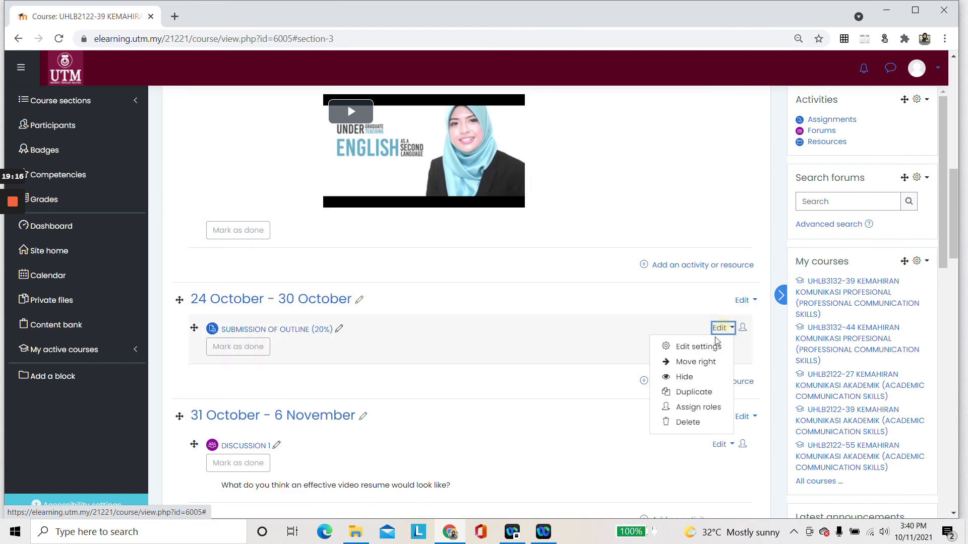
click(670, 379)
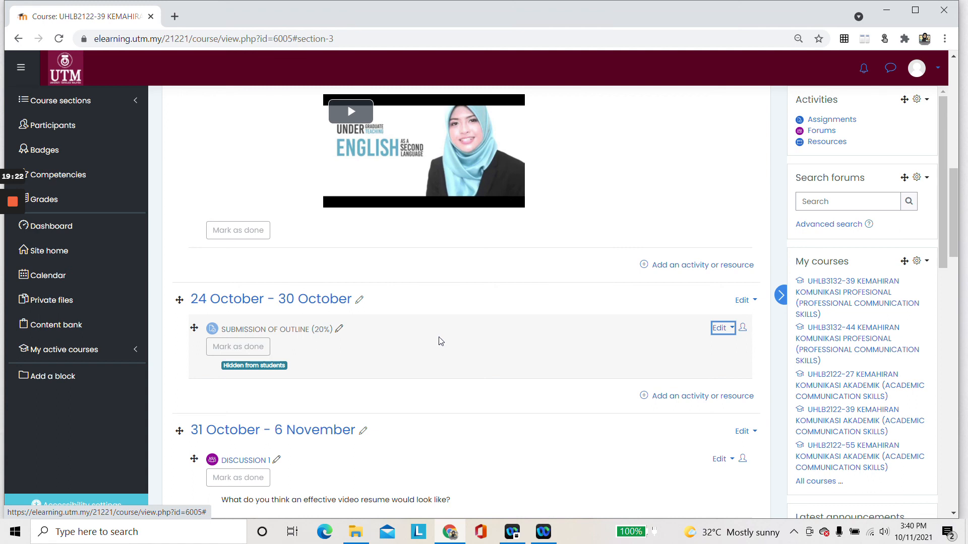
click(731, 329)
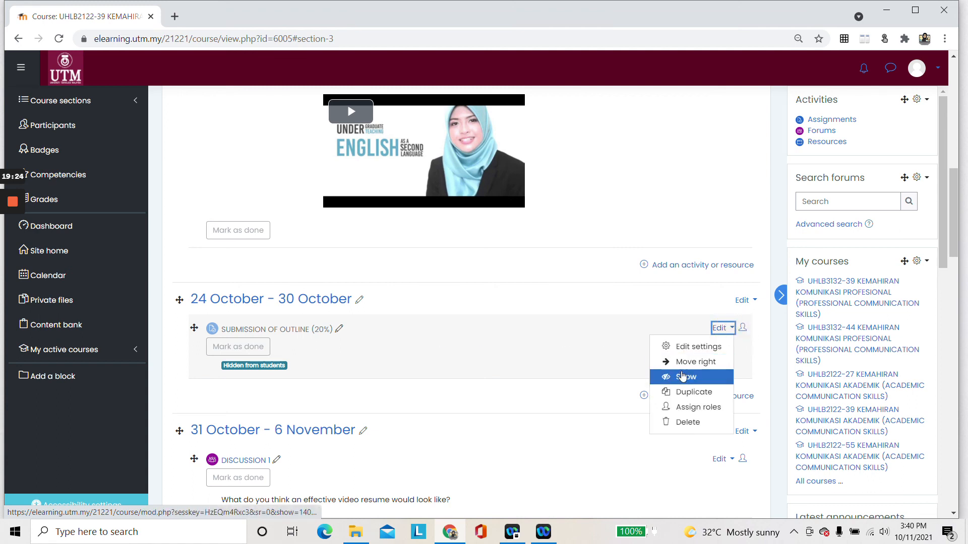
click(685, 377)
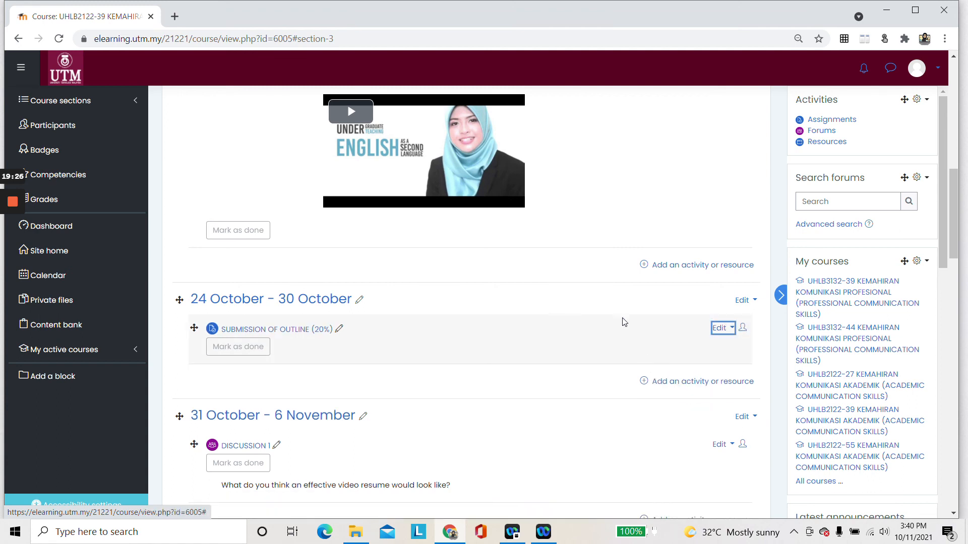
scroll(549, 326, up, 10)
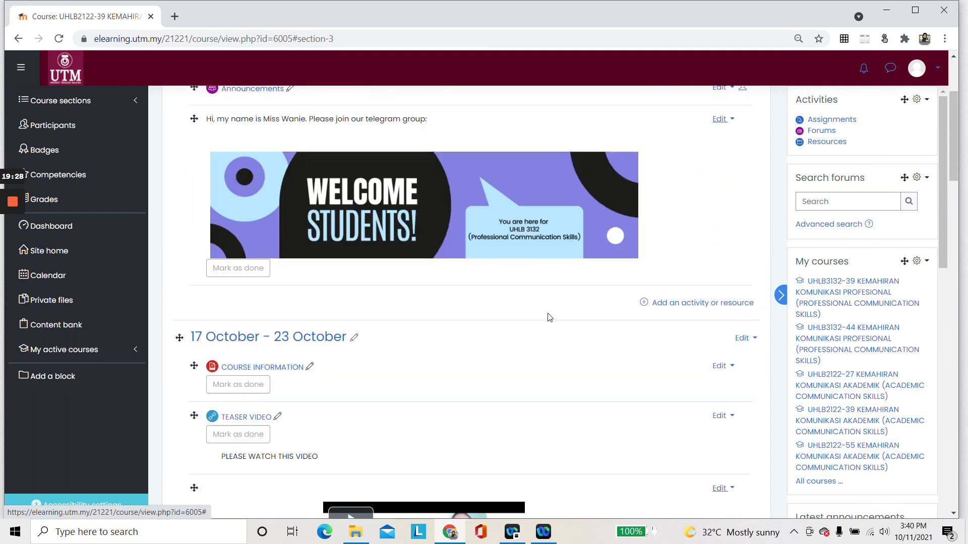